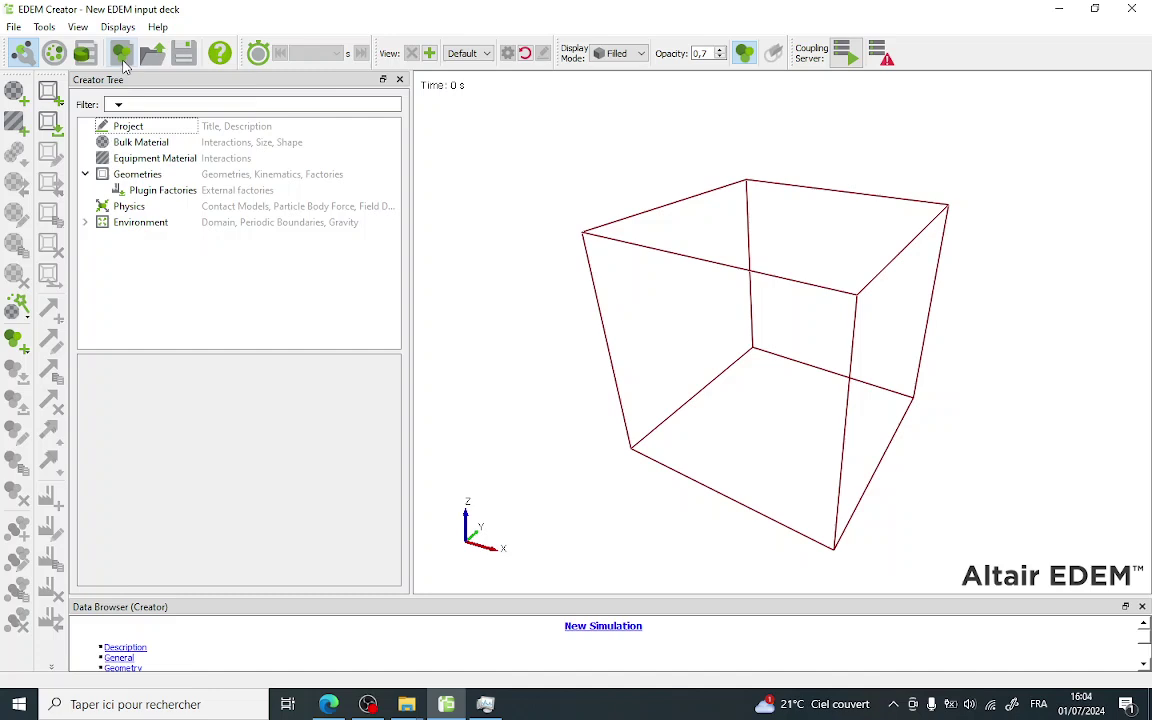
- Create a new input deck and review its project, bulk material, equipment material, geometries, physics and environment settings
{"action": "left_click", "coordinate": [14, 27]}
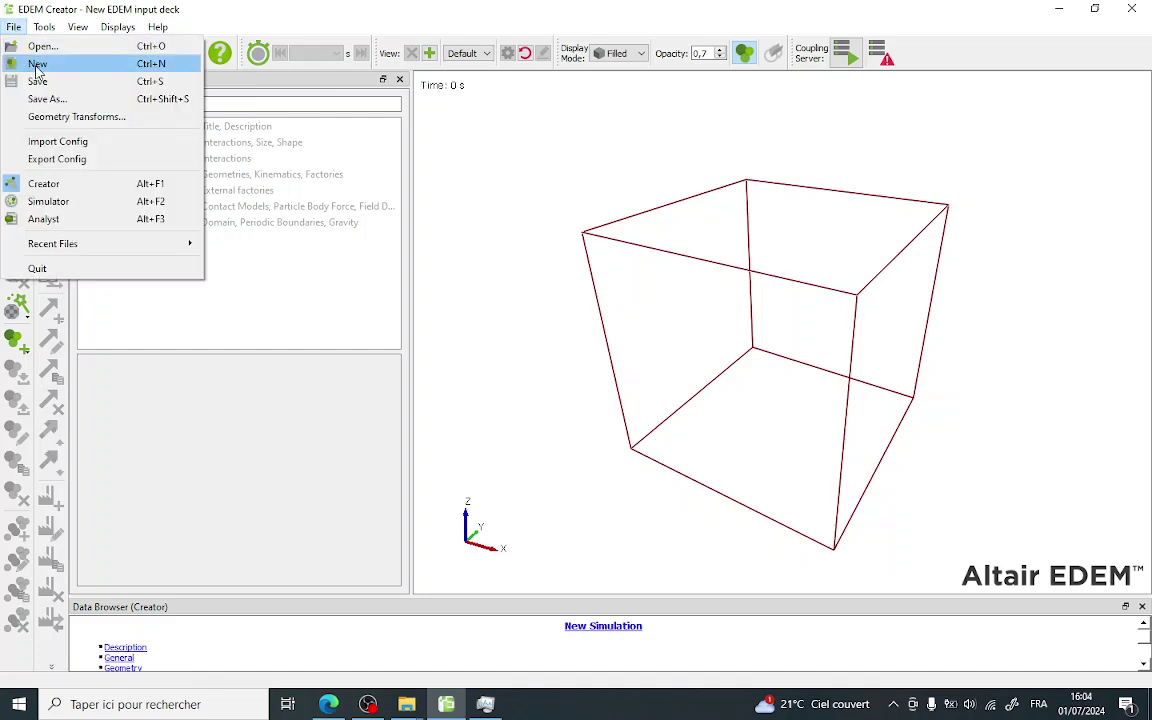
{"action": "left_click", "coordinate": [36, 65]}
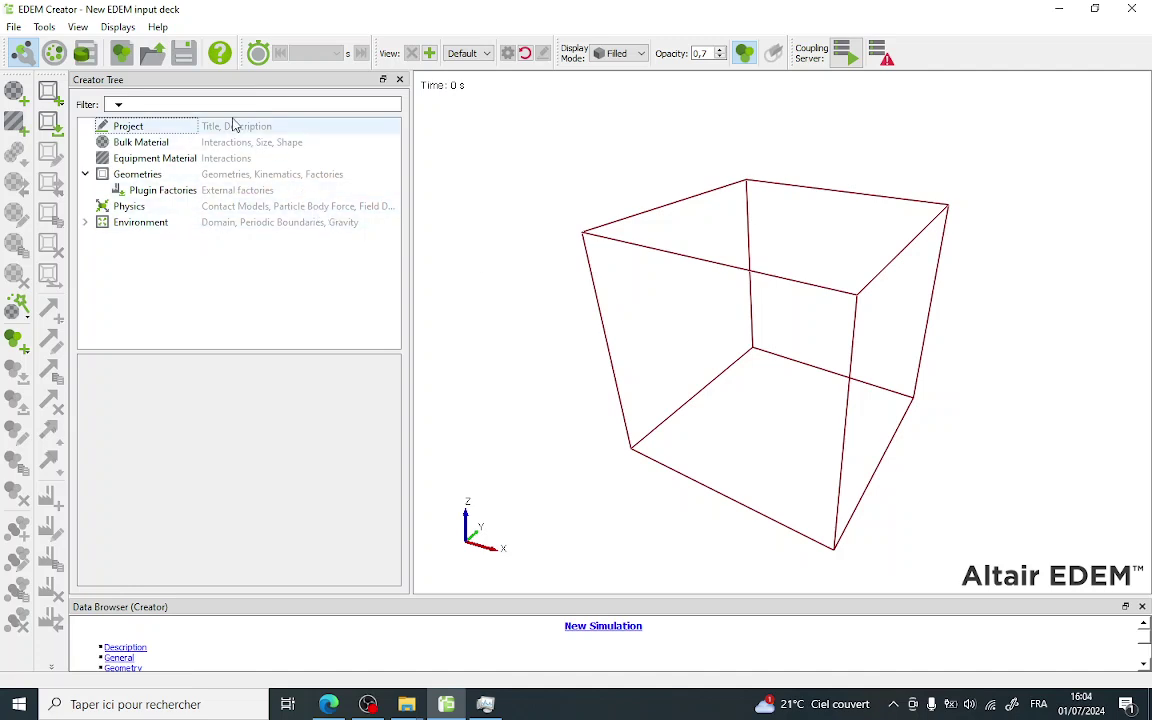
{"action": "left_click", "coordinate": [131, 128]}
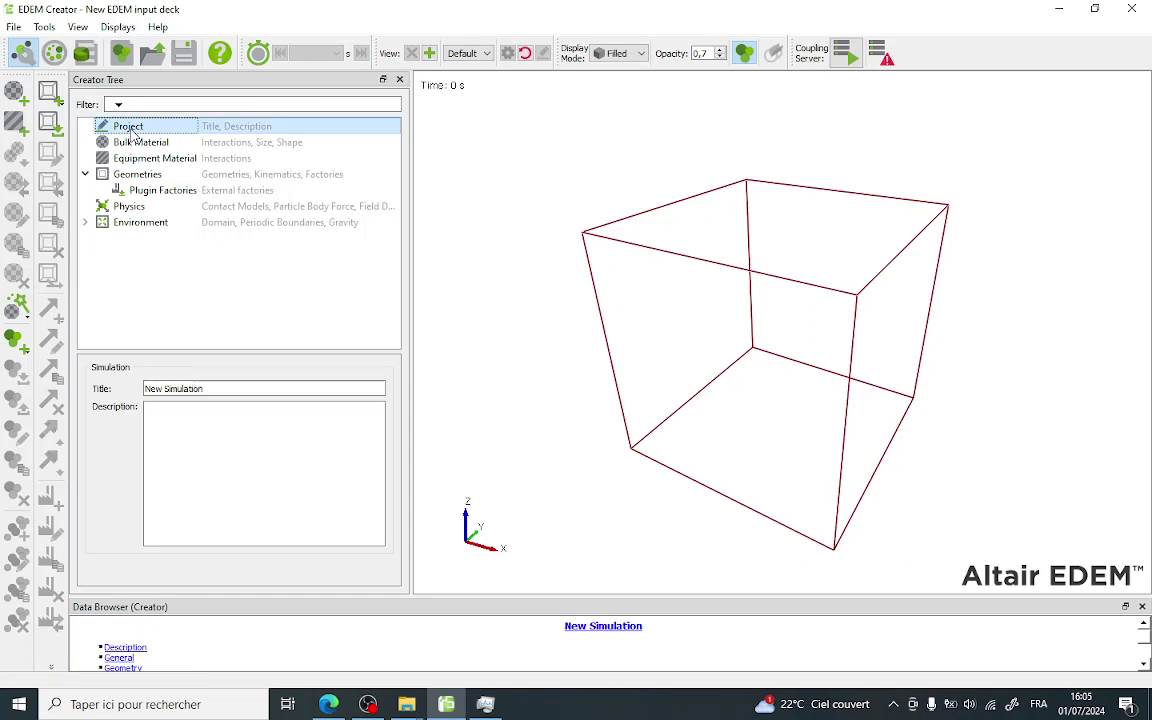
{"action": "left_click", "coordinate": [131, 144]}
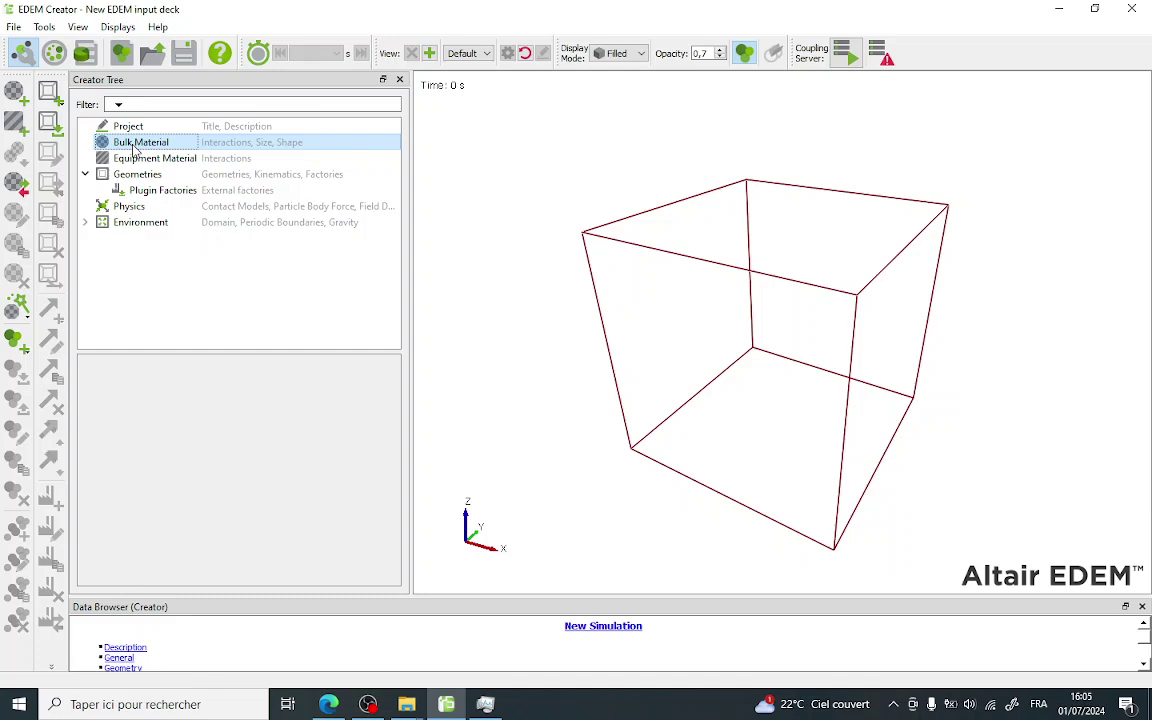
{"action": "left_click", "coordinate": [139, 160]}
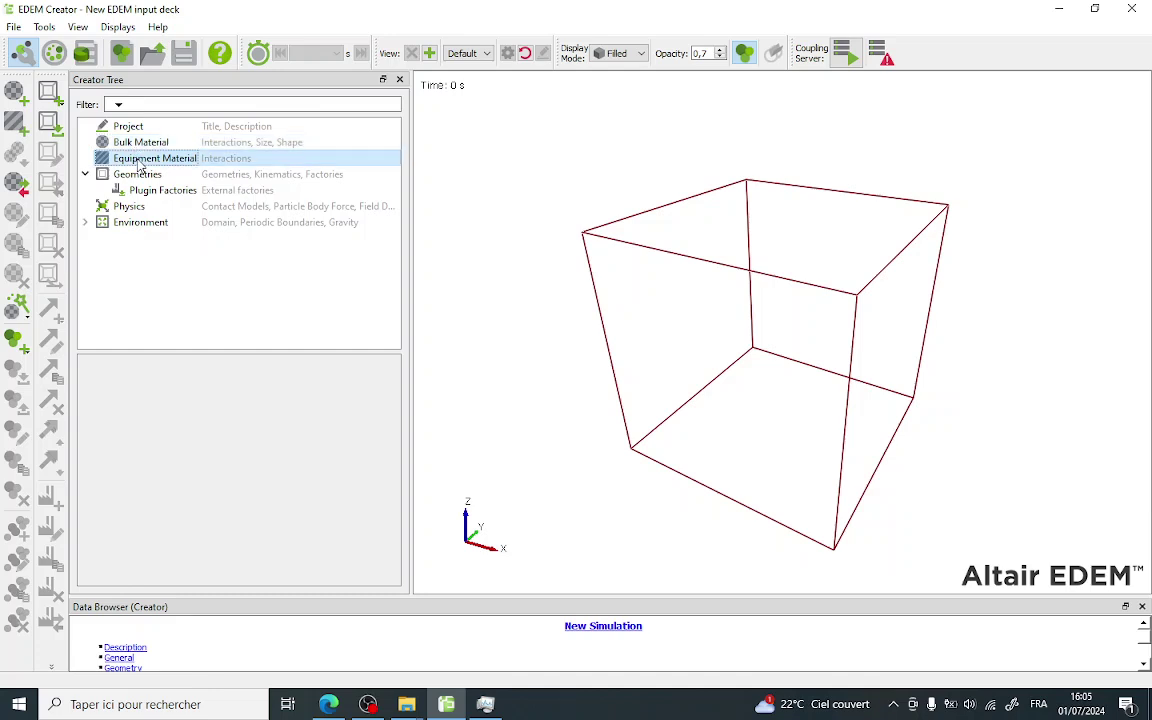
{"action": "left_click", "coordinate": [139, 176]}
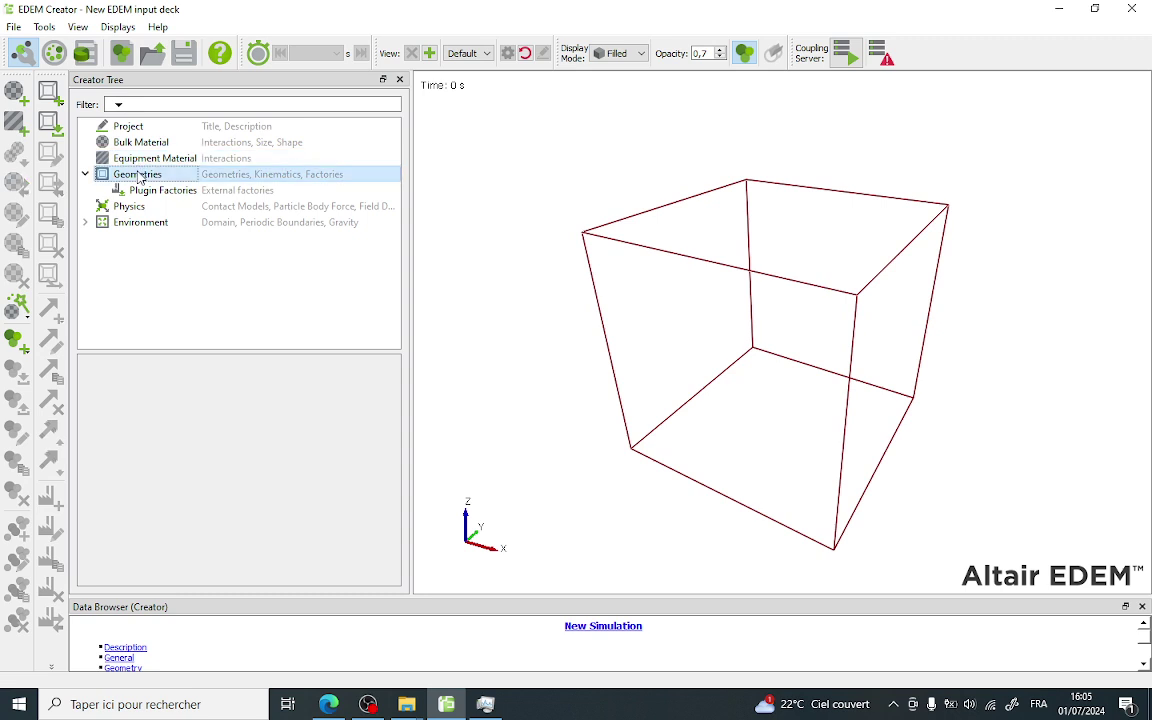
{"action": "left_click", "coordinate": [133, 208]}
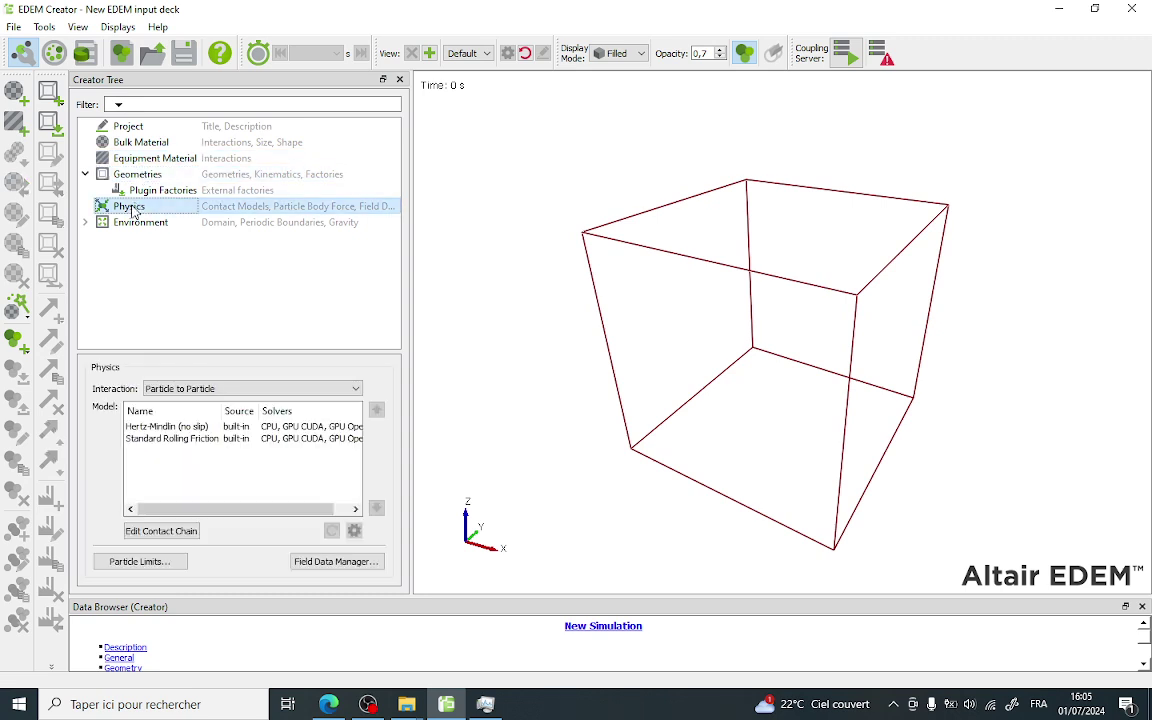
{"action": "left_click", "coordinate": [131, 224]}
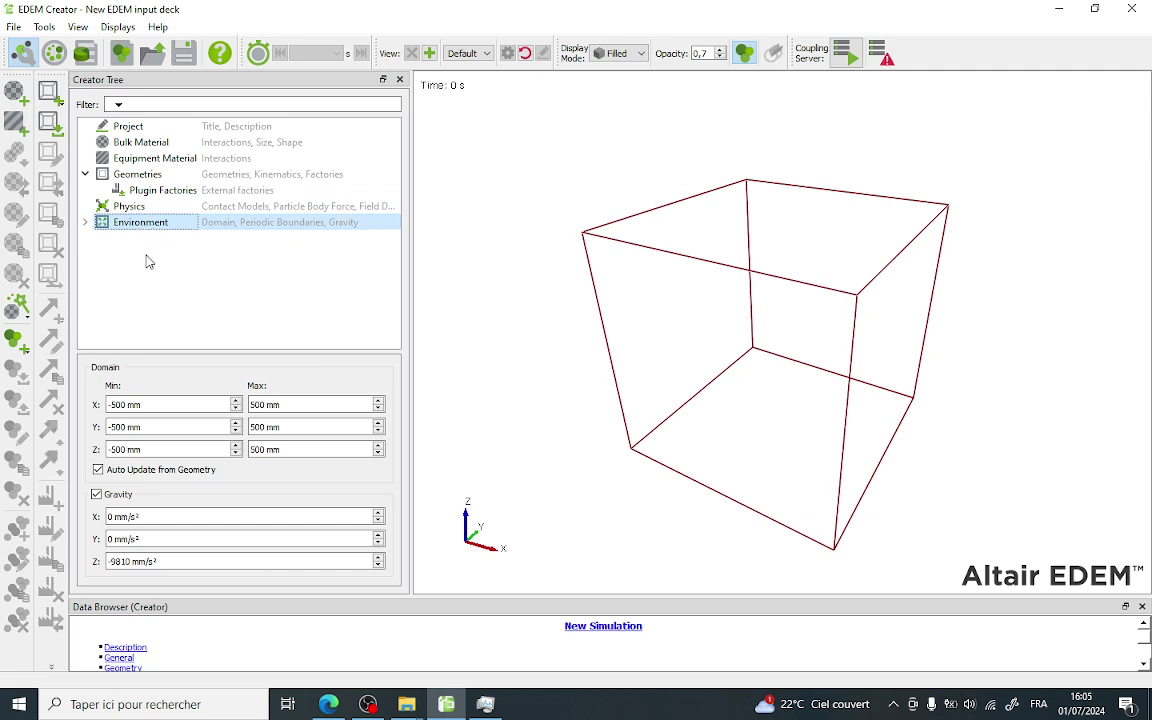
- Set the project's simulation title to "Rock"
{"action": "left_click", "coordinate": [137, 132]}
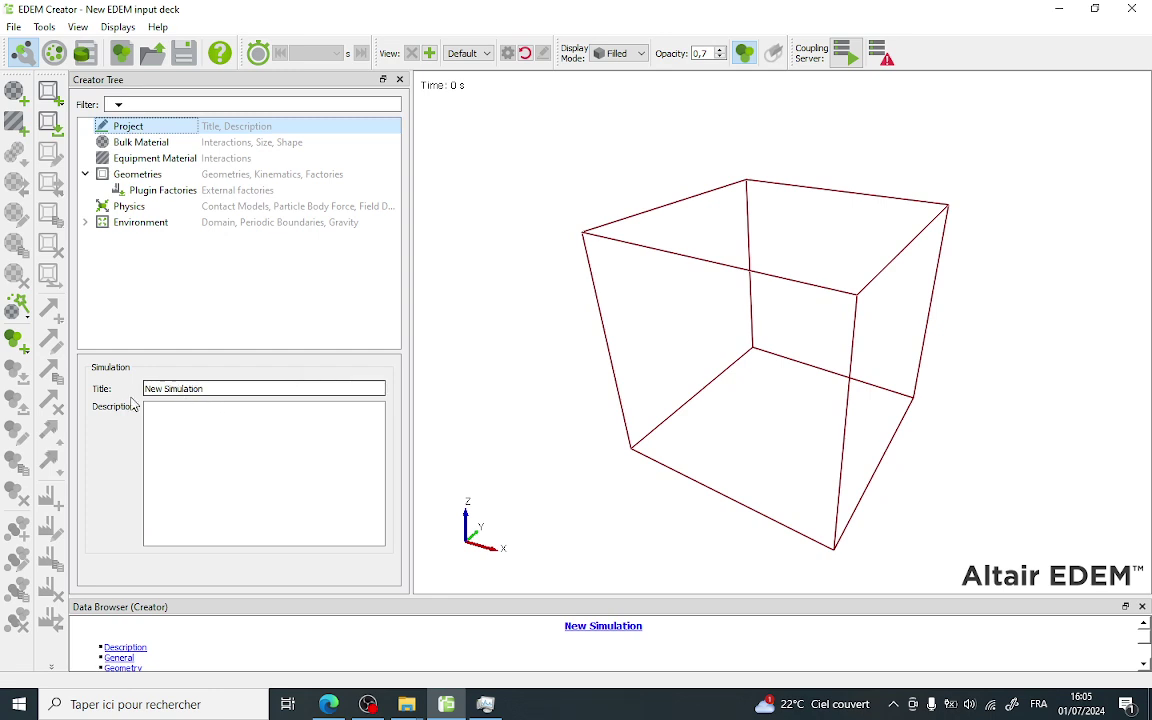
{"action": "triple_click", "coordinate": [205, 389]}
{"action": "type", "text": "Ro"}
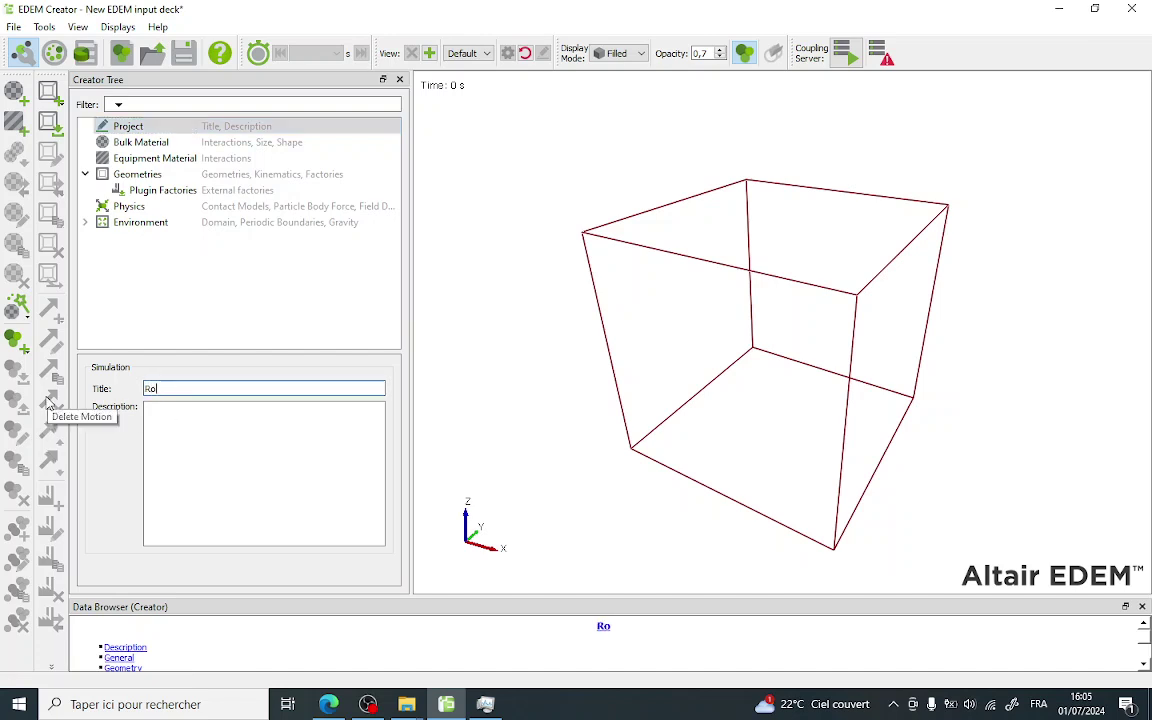
{"action": "type", "text": "ck"}
{"action": "left_click", "coordinate": [141, 301]}
- Add a new bulk material and name it "rock"
{"action": "left_click", "coordinate": [137, 142]}
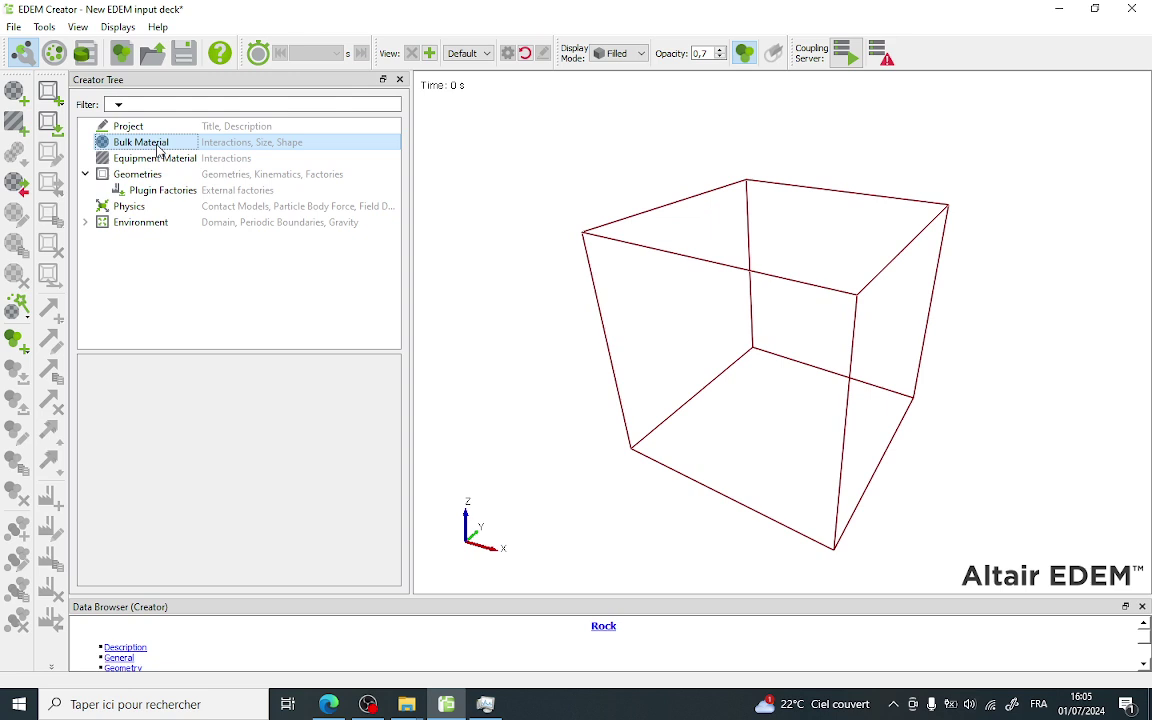
{"action": "right_click", "coordinate": [158, 149]}
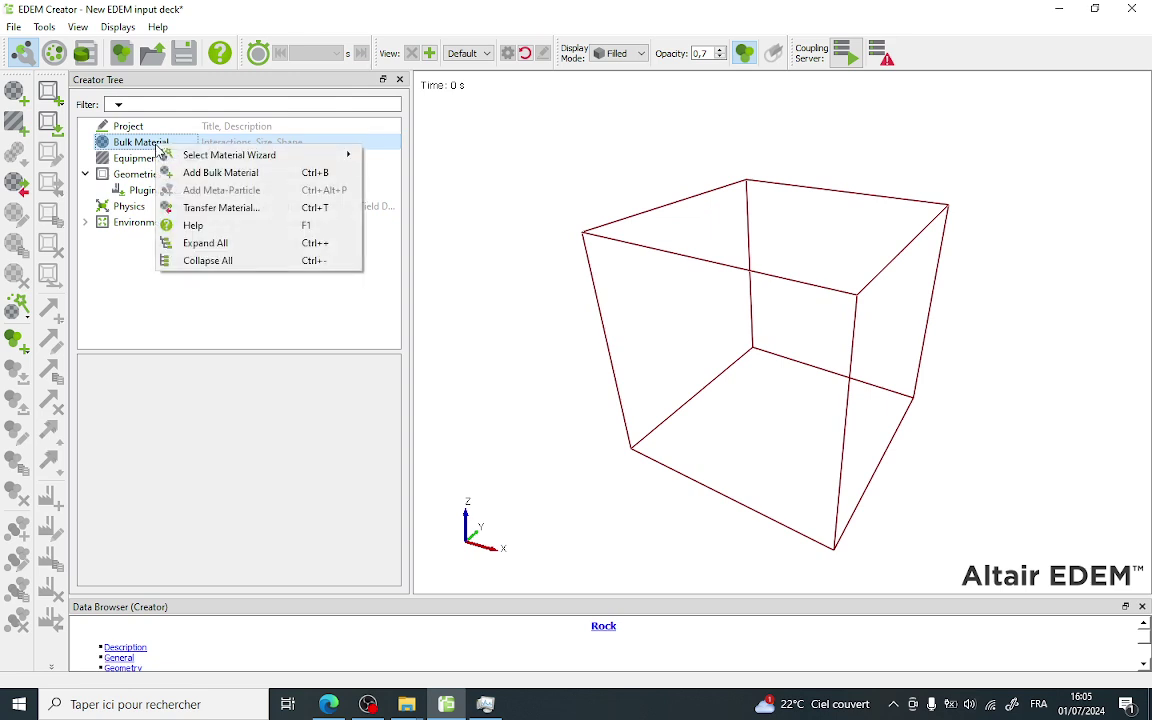
{"action": "mouse_move", "coordinate": [170, 155]}
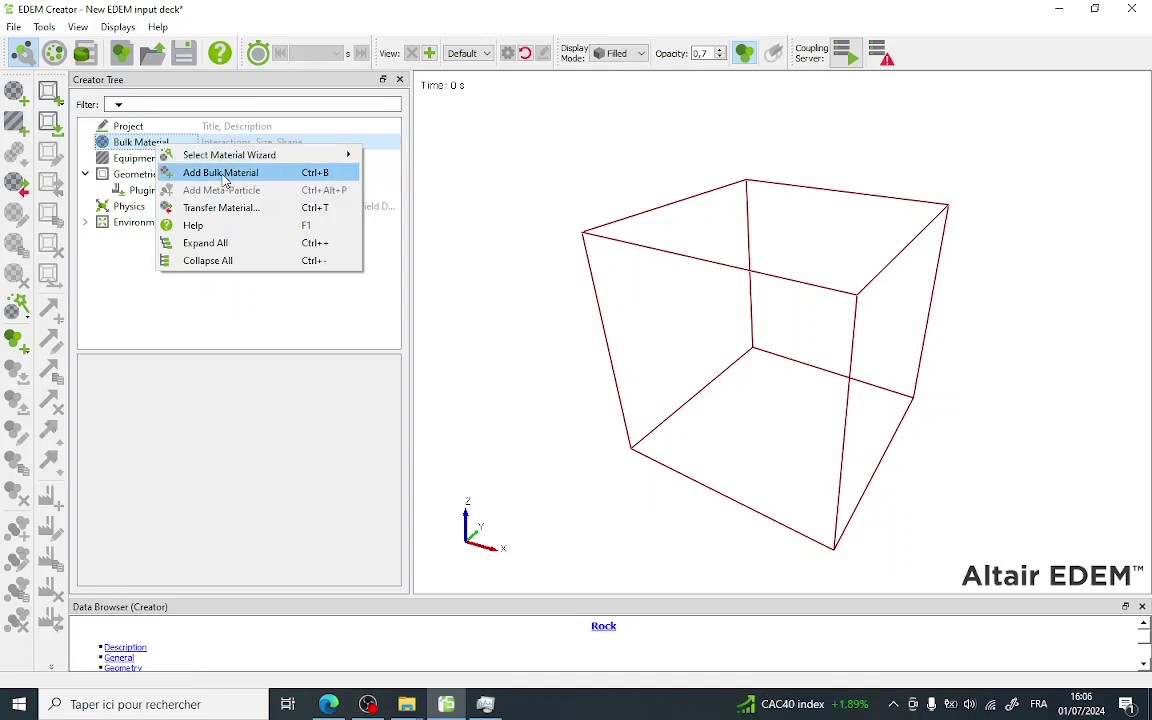
{"action": "left_click", "coordinate": [224, 176]}
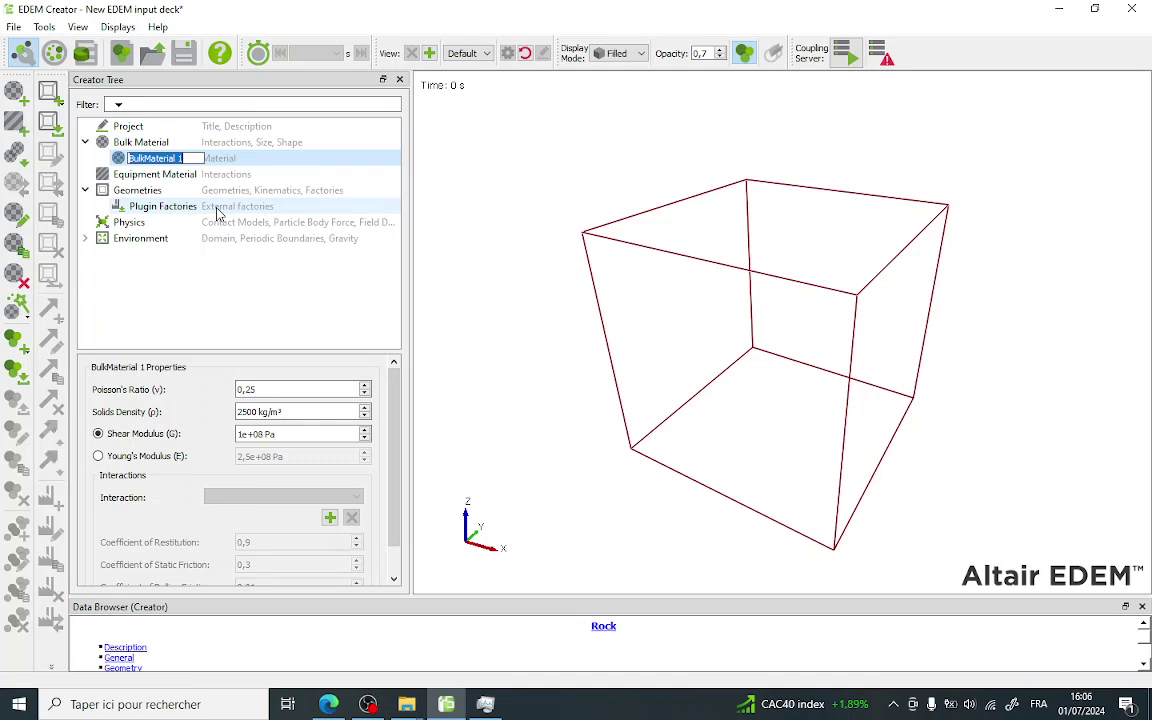
{"action": "type", "text": "rock"}
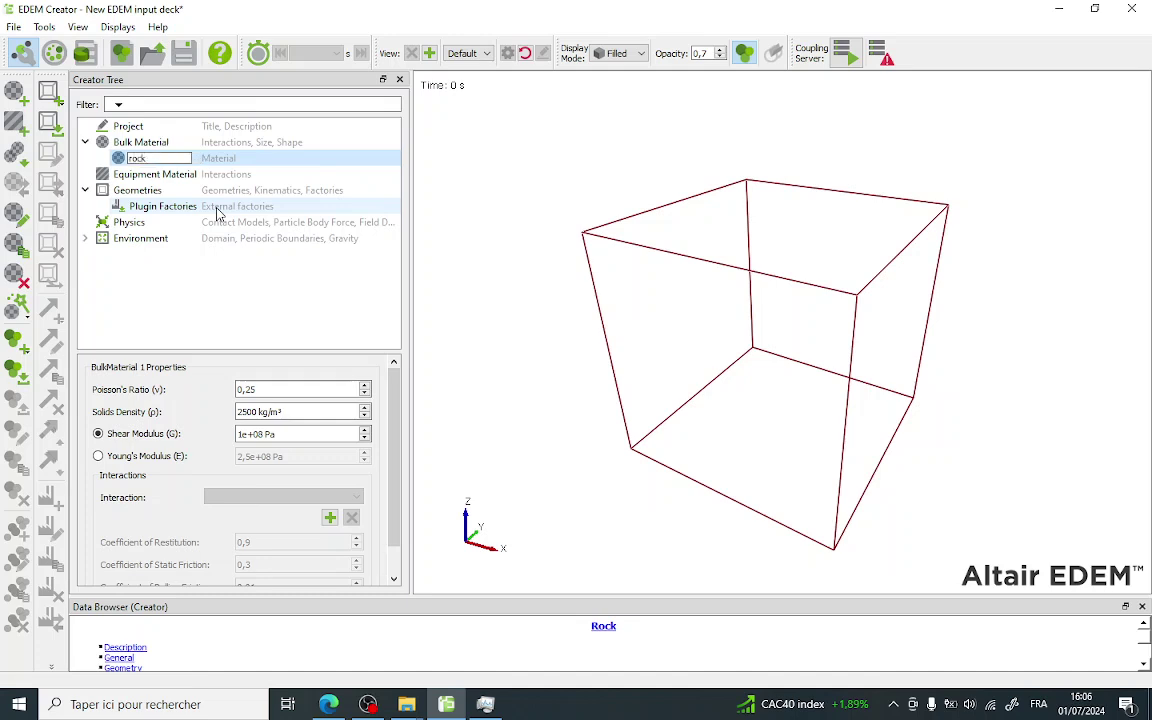
{"action": "left_click", "coordinate": [162, 312]}
- Define the rock material's stiffness by Young's Modulus and set it to 2,5e+07 Pa
{"action": "left_click", "coordinate": [166, 161]}
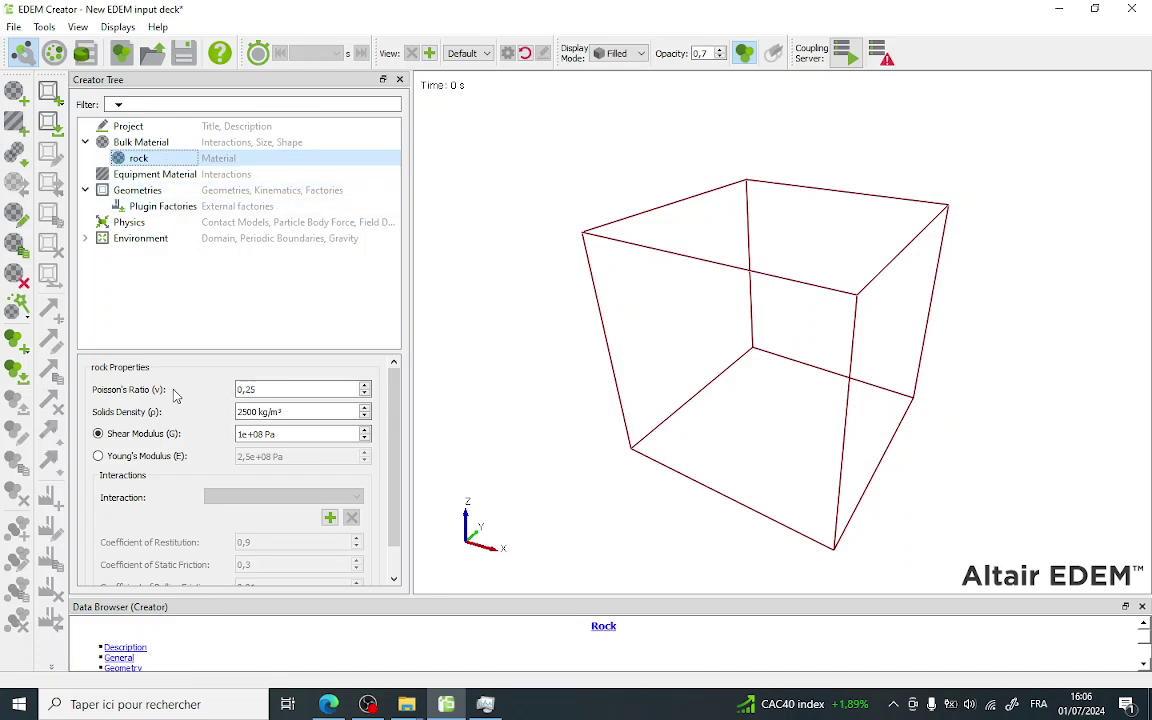
{"action": "left_click", "coordinate": [268, 390]}
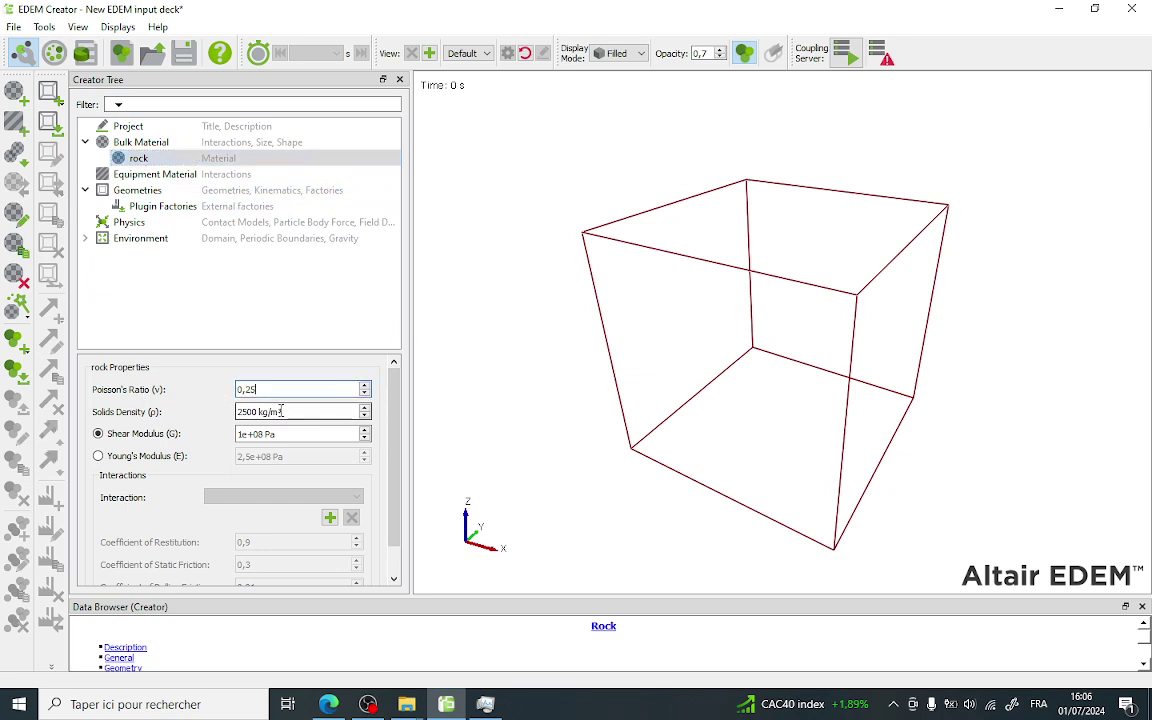
{"action": "left_click", "coordinate": [238, 411]}
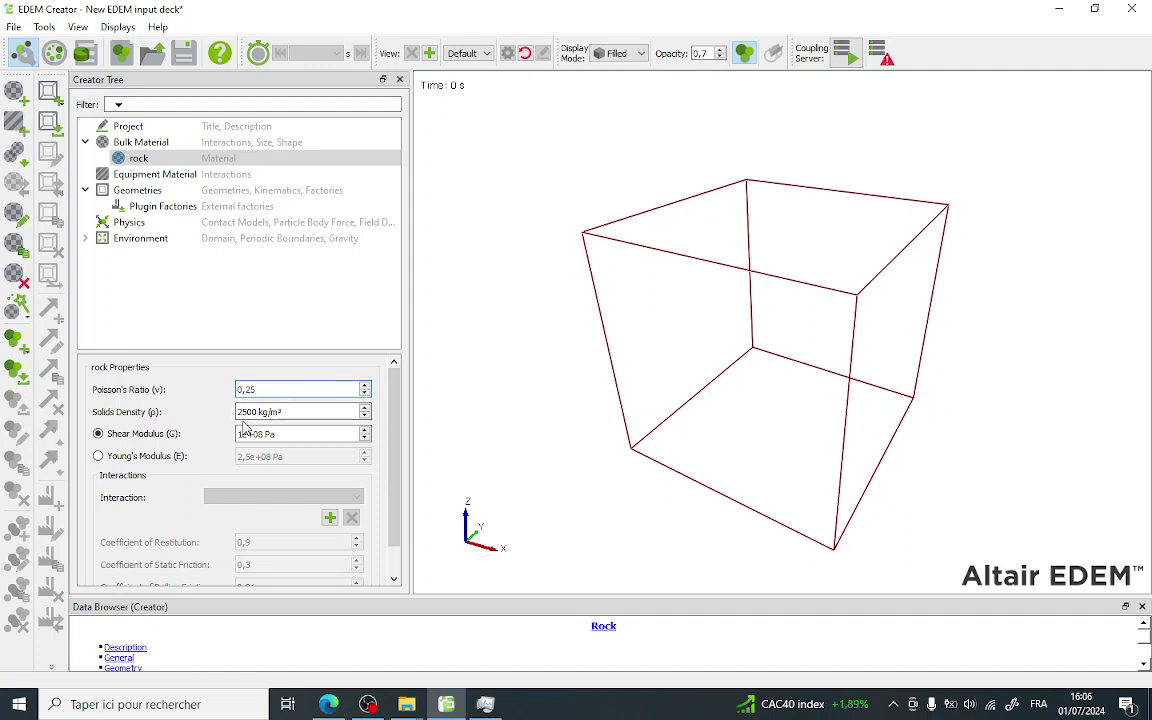
{"action": "left_click", "coordinate": [143, 456]}
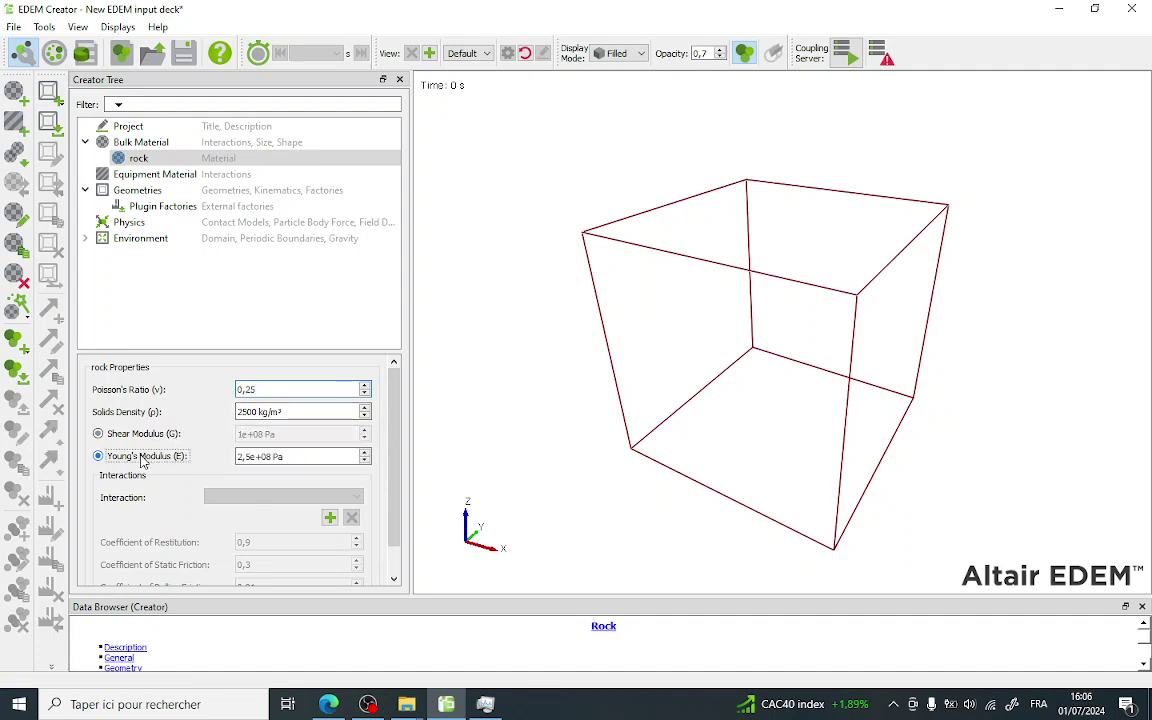
{"action": "left_click", "coordinate": [271, 459]}
{"action": "key", "text": "BackSpace"}
{"action": "type", "text": "7"}
{"action": "key", "text": "Return"}
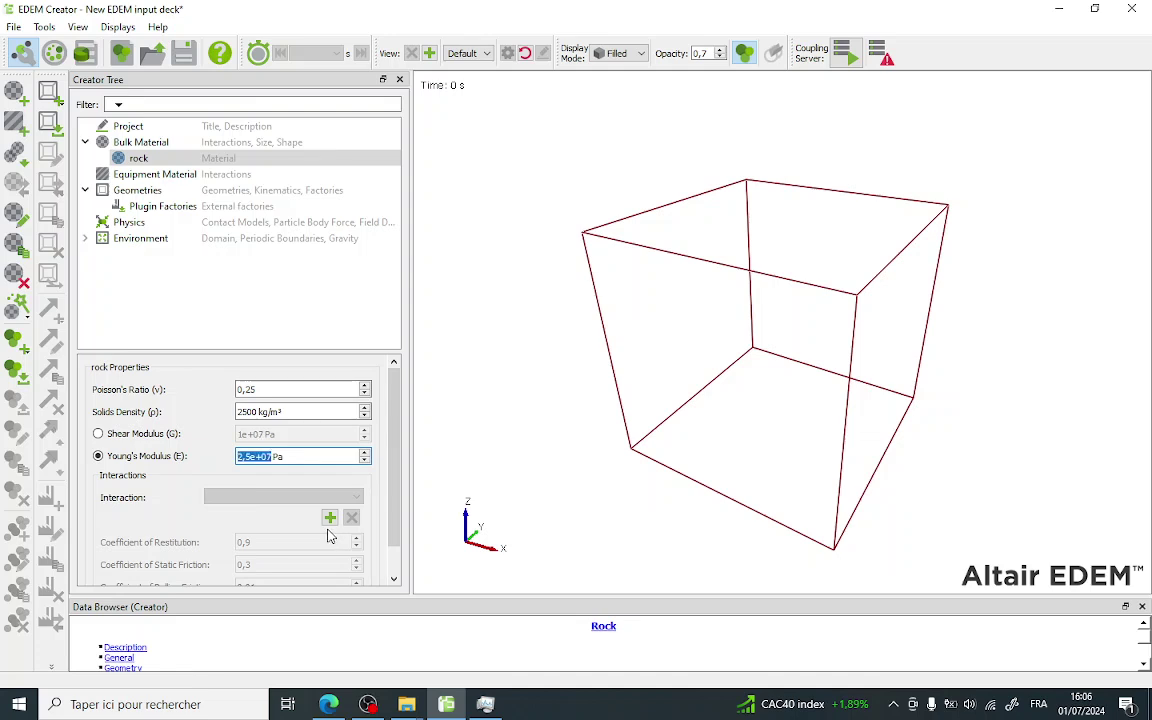
- Add an interaction of the rock material with itself and set its coefficient of static friction to 0,2
{"action": "scroll", "coordinate": [355, 434], "scroll_direction": "down", "scroll_amount": 2}
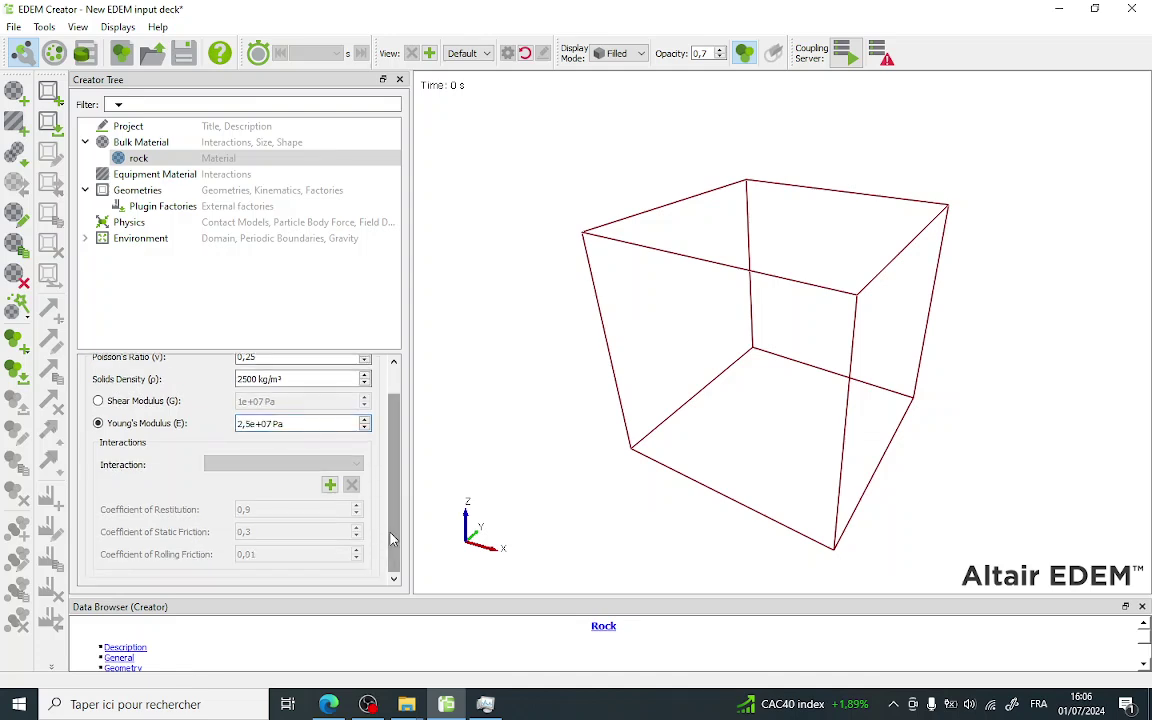
{"action": "left_click", "coordinate": [330, 484]}
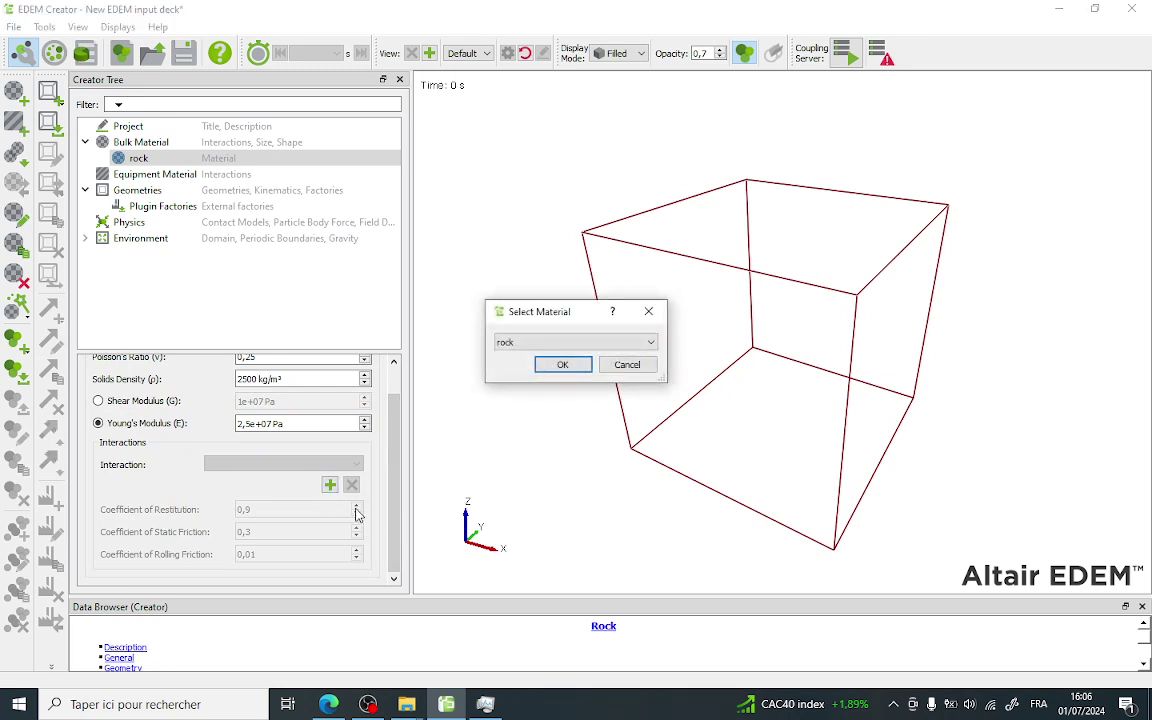
{"action": "left_click", "coordinate": [561, 366]}
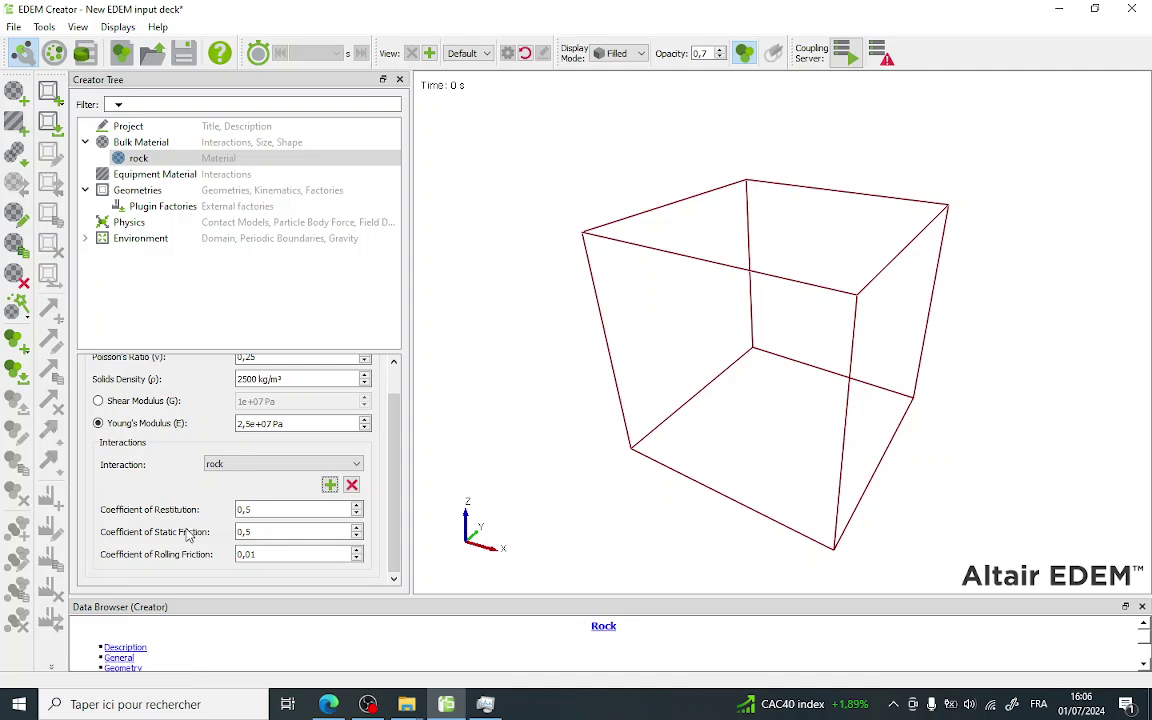
{"action": "left_click", "coordinate": [283, 508]}
{"action": "left_click", "coordinate": [270, 533]}
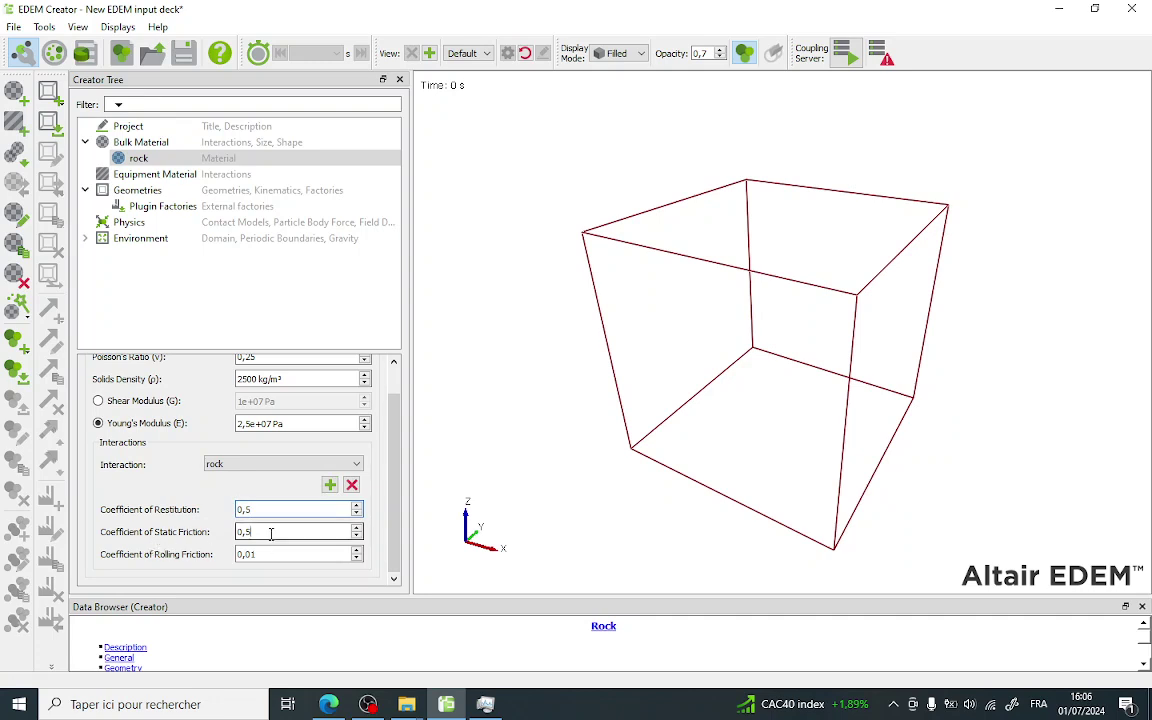
{"action": "type", "text": "2"}
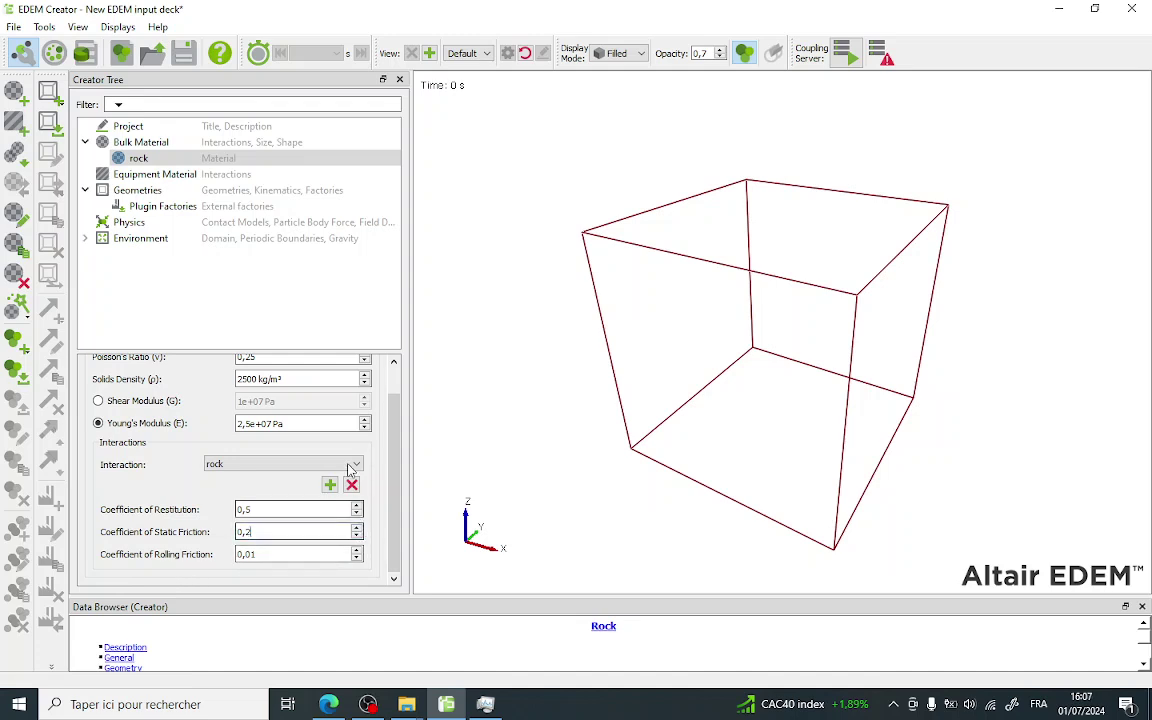
{"action": "left_click", "coordinate": [265, 301]}
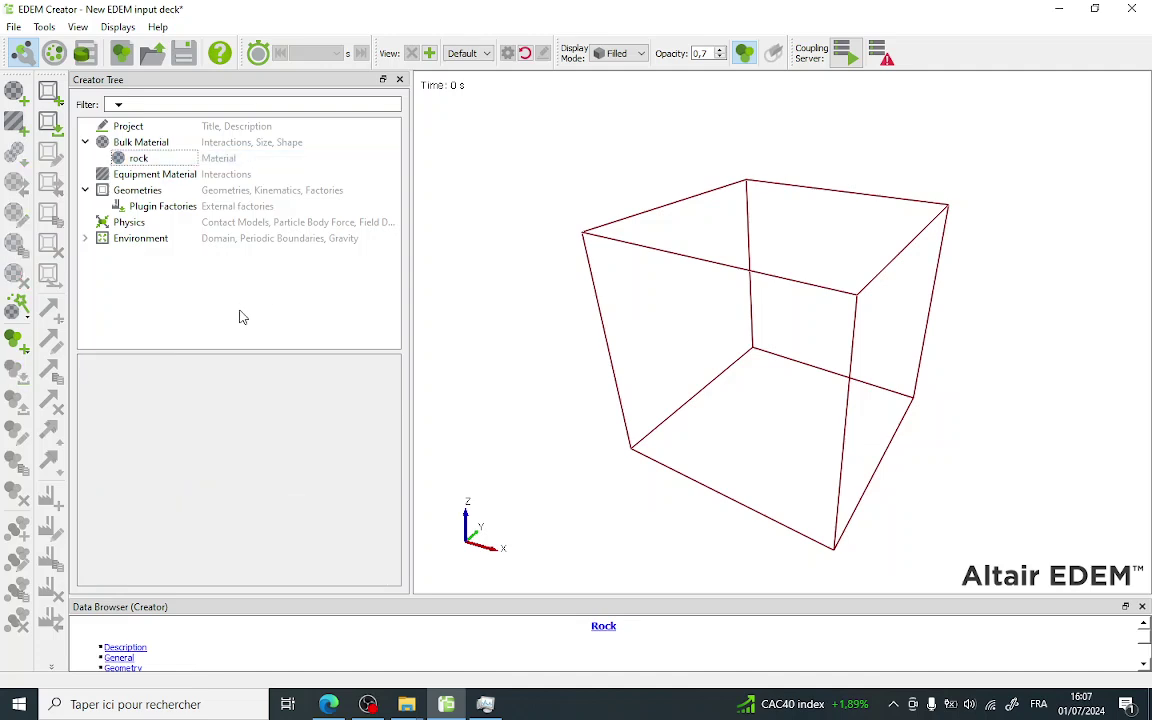
- Add a MultiSphere particle to the rock bulk material
{"action": "right_click", "coordinate": [144, 161]}
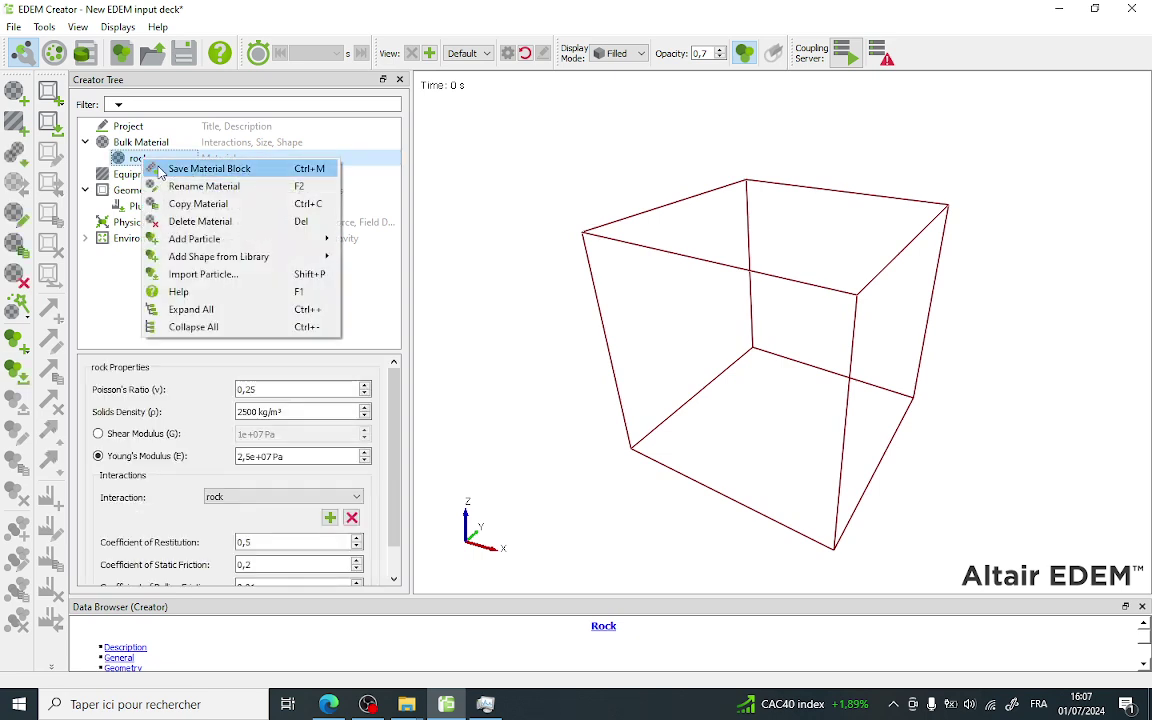
{"action": "mouse_move", "coordinate": [215, 240]}
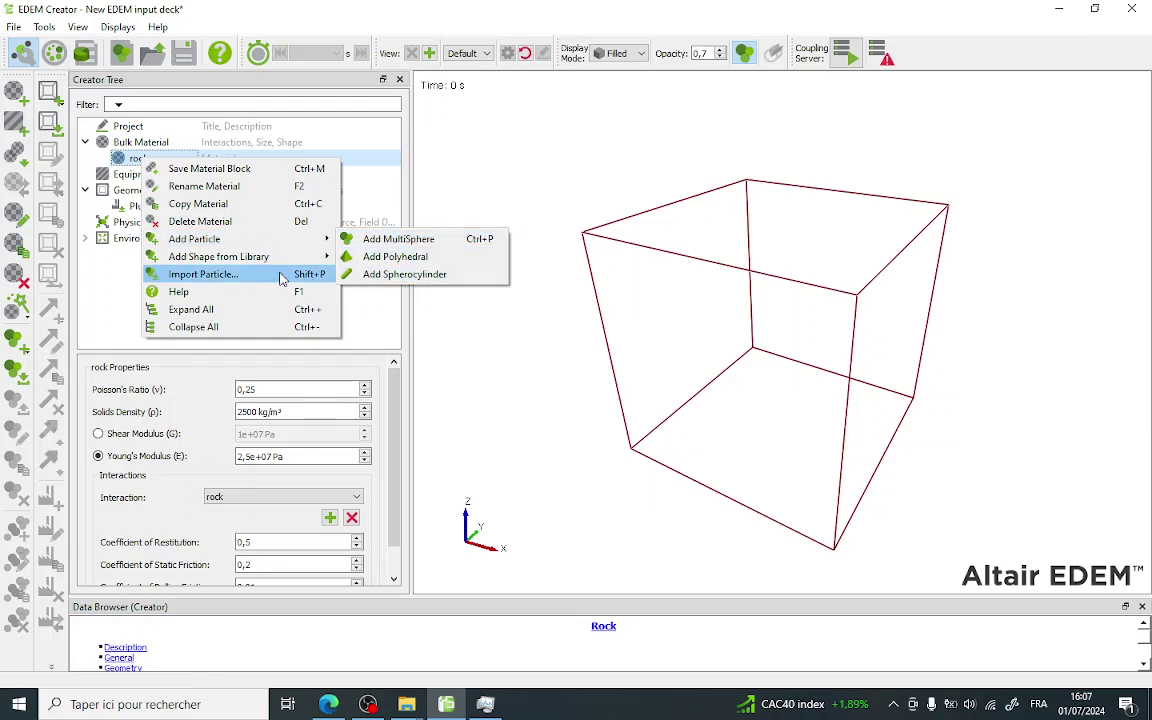
{"action": "mouse_move", "coordinate": [236, 258]}
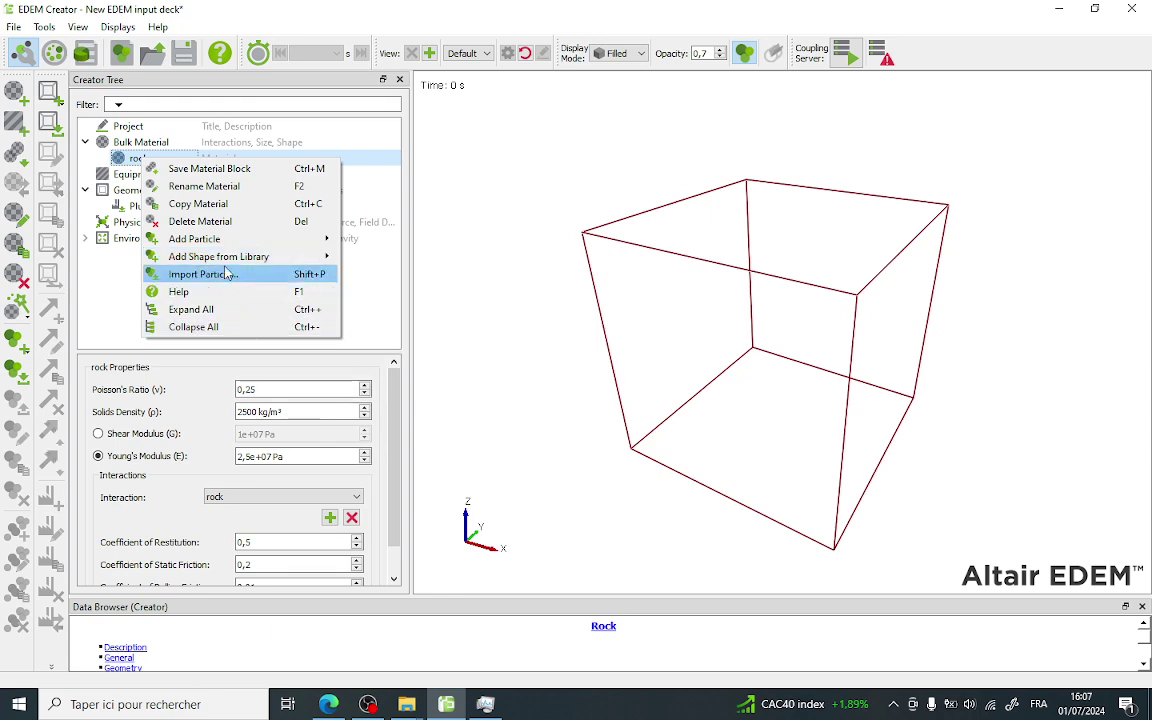
{"action": "mouse_move", "coordinate": [230, 241]}
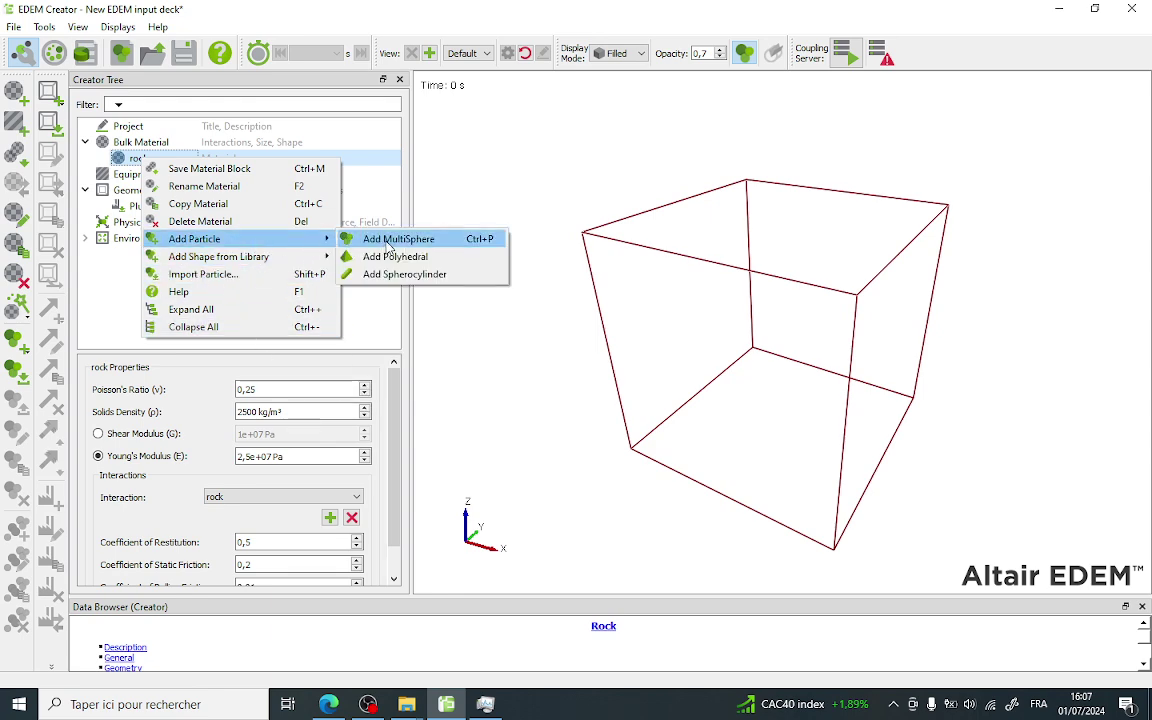
{"action": "left_click", "coordinate": [390, 241]}
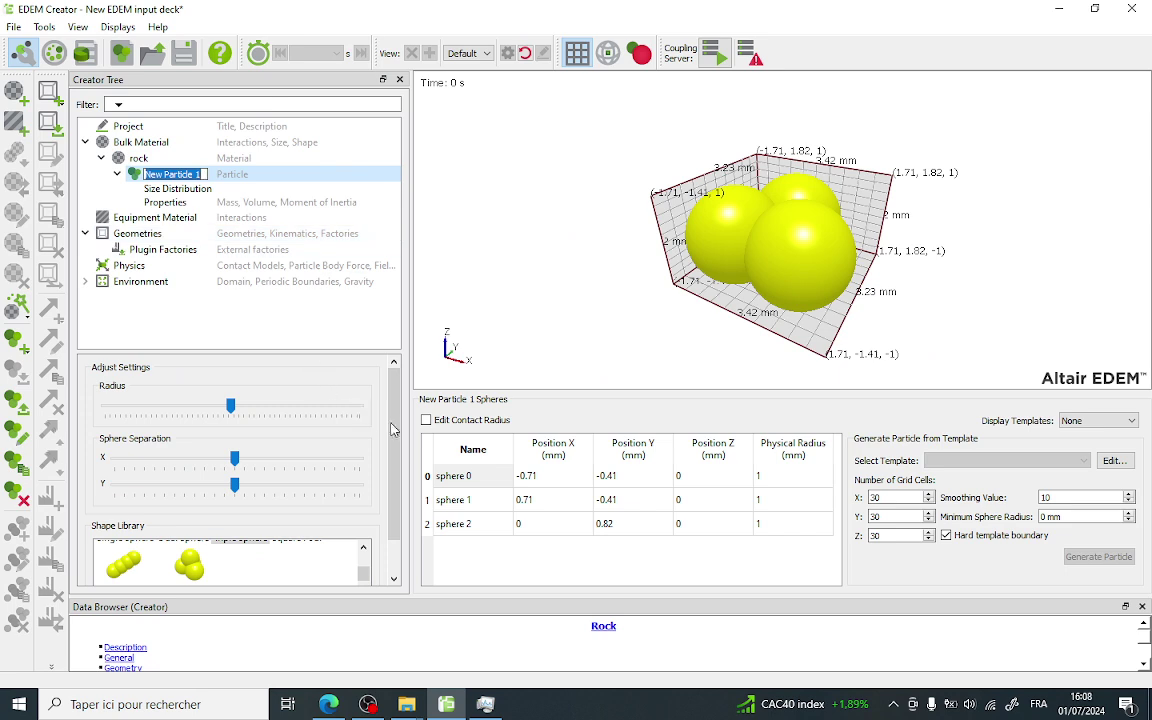
- Try the Single Sphere and Dual Sphere library shapes on the new particle and settle on Triple Sphere
{"action": "left_click_drag", "start_coordinate": [395, 438], "coordinate": [392, 488]}
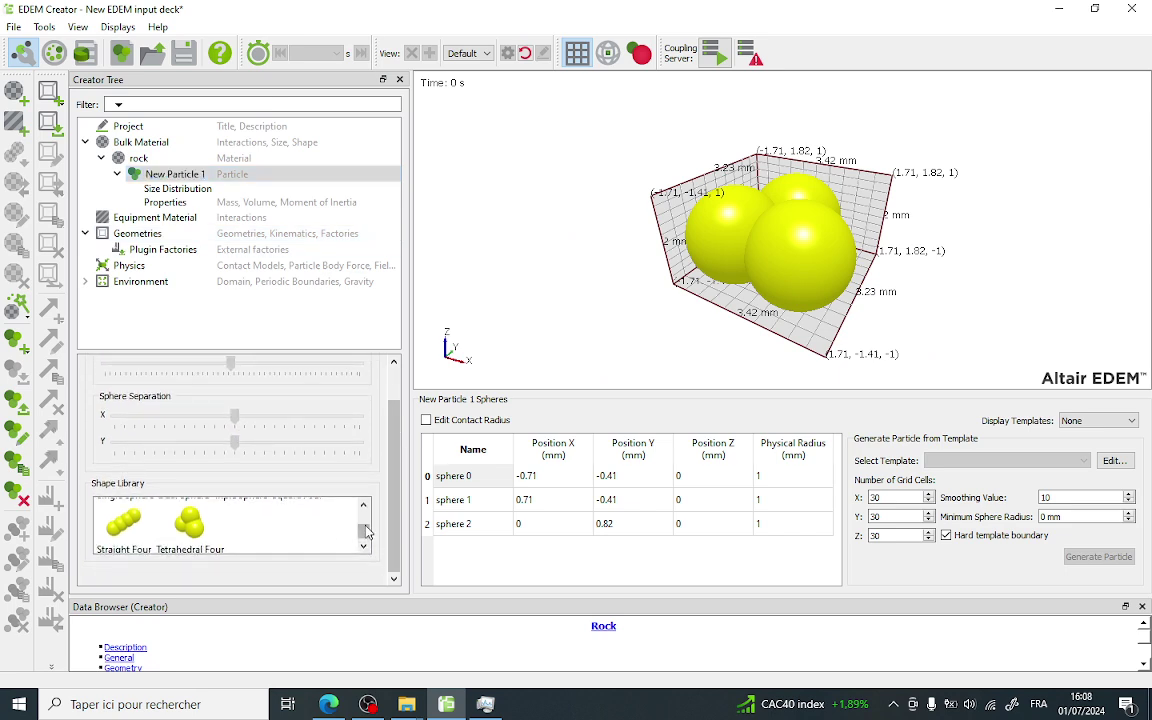
{"action": "left_click_drag", "start_coordinate": [364, 532], "coordinate": [363, 522]}
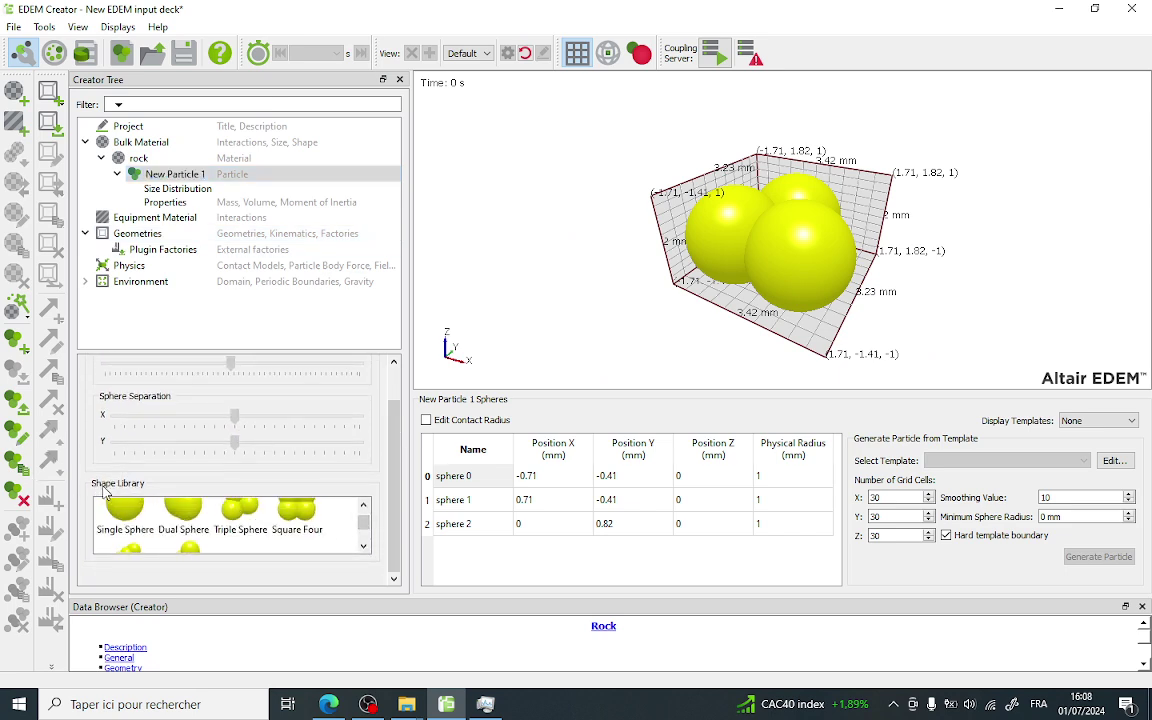
{"action": "left_click_drag", "start_coordinate": [368, 527], "coordinate": [364, 520]}
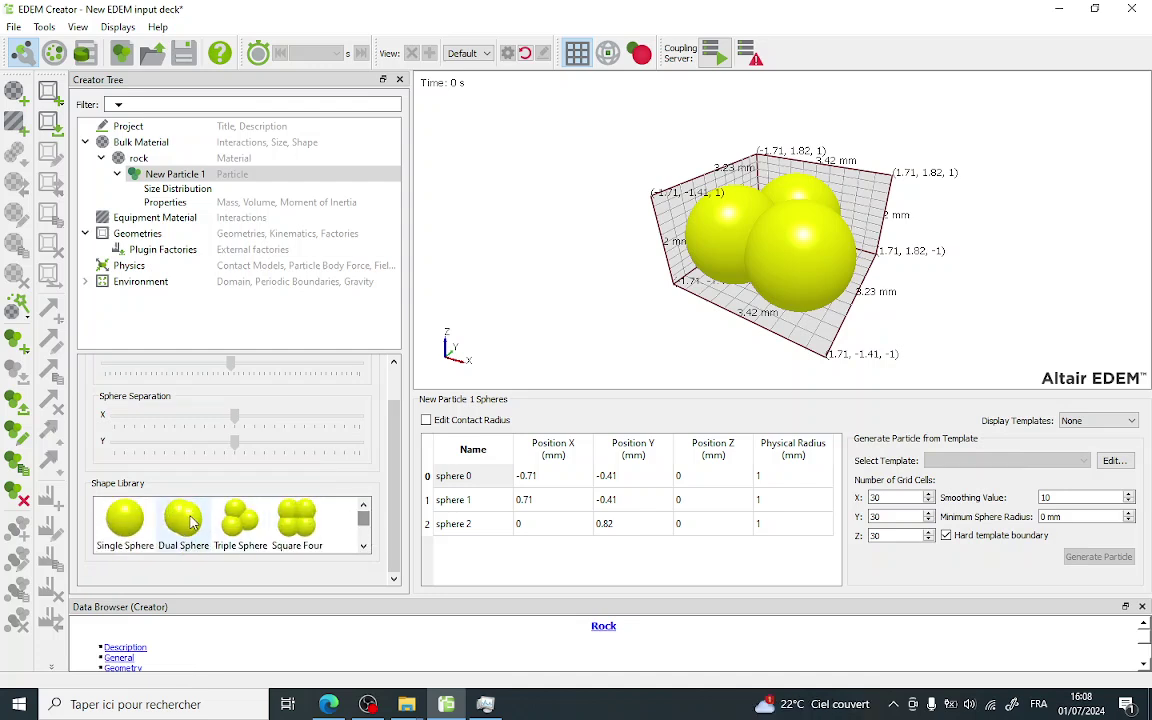
{"action": "left_click", "coordinate": [128, 531]}
{"action": "left_click", "coordinate": [183, 524]}
{"action": "left_click", "coordinate": [240, 524]}
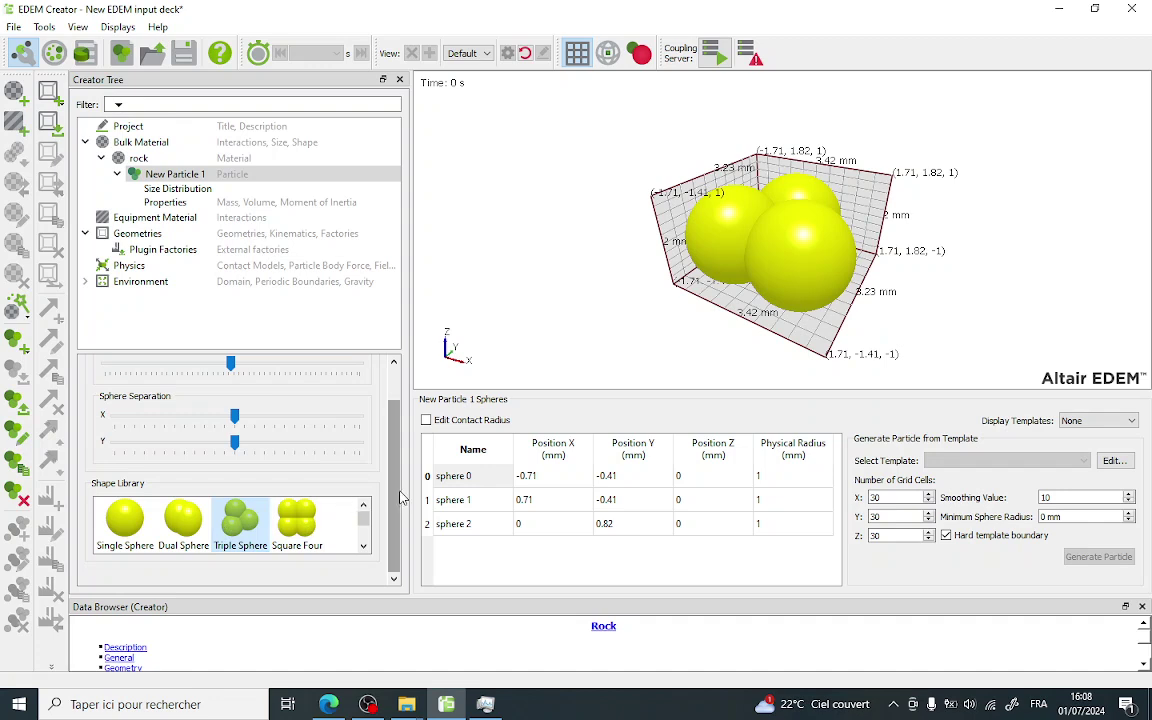
- Review the particle's three sphere entries and check the units configured in the program options
{"action": "left_click_drag", "start_coordinate": [397, 493], "coordinate": [401, 458]}
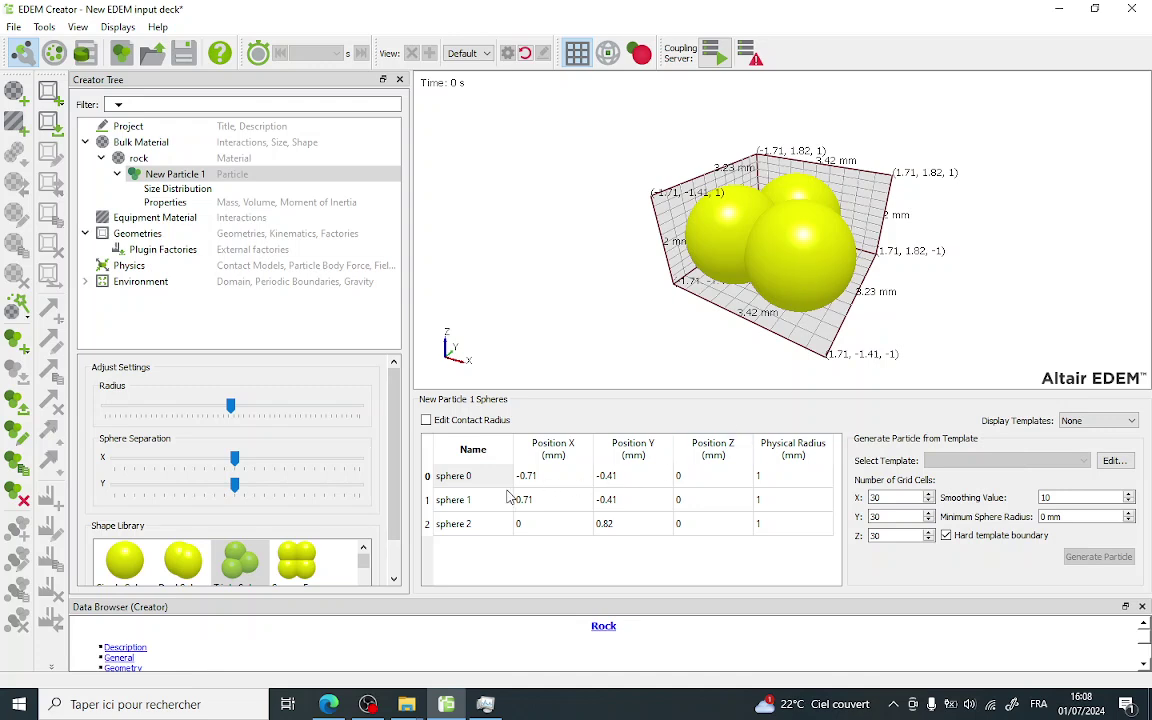
{"action": "left_click", "coordinate": [466, 477]}
{"action": "left_click", "coordinate": [463, 500]}
{"action": "left_click", "coordinate": [458, 523]}
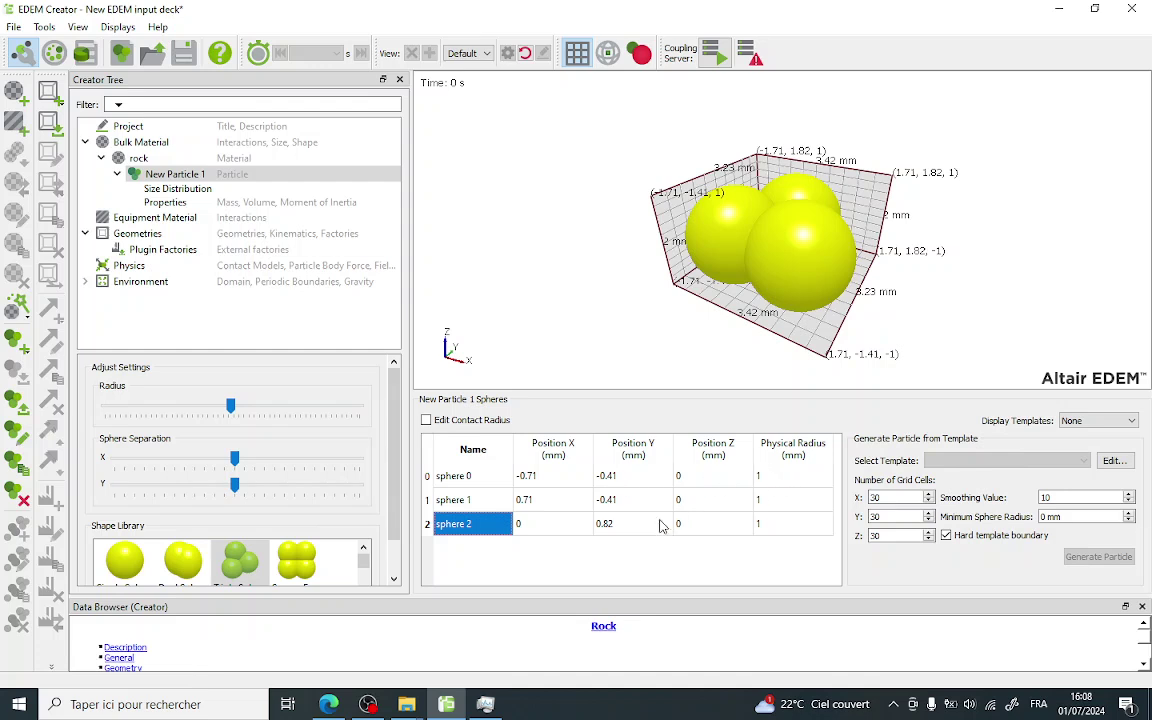
{"action": "left_click", "coordinate": [43, 29]}
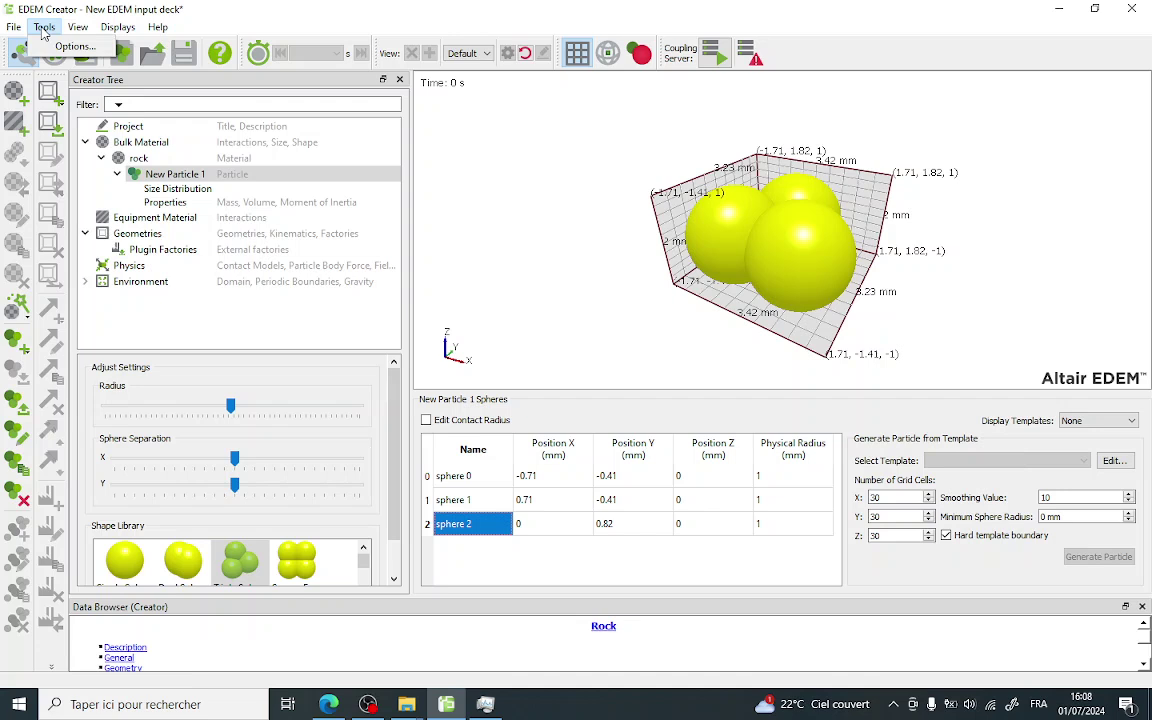
{"action": "left_click", "coordinate": [67, 49]}
{"action": "left_click", "coordinate": [72, 47]}
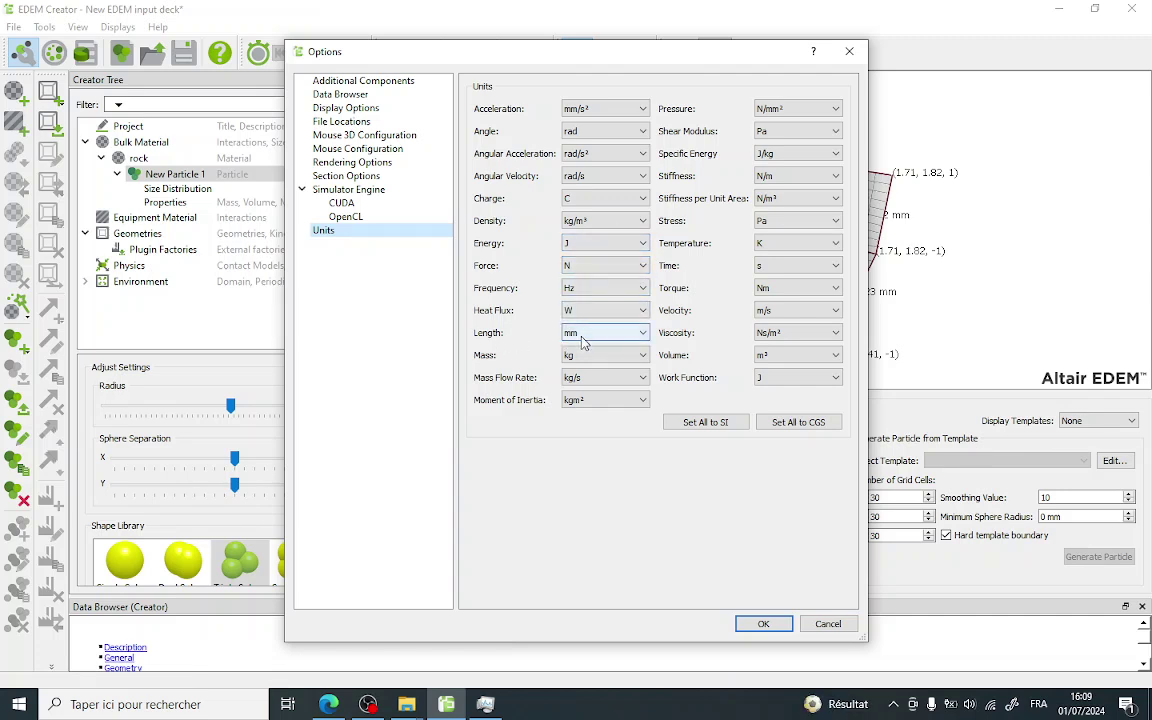
{"action": "left_click", "coordinate": [766, 626]}
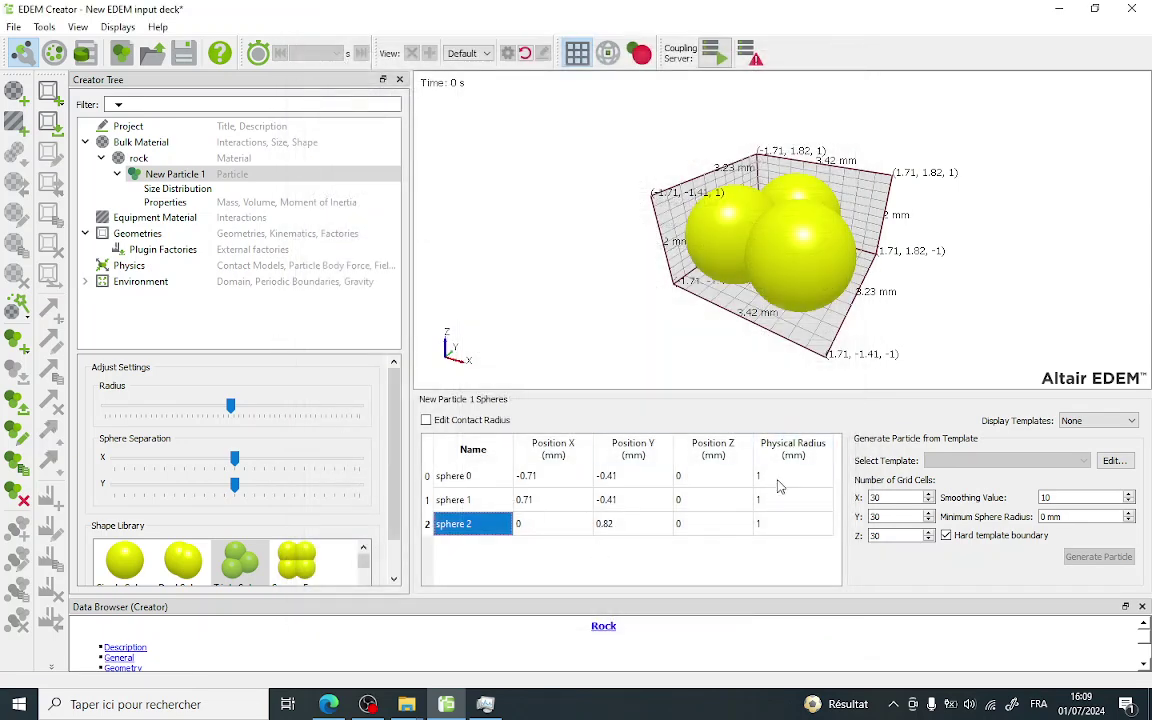
- Keep the particle's size distribution fixed and calculate its mass, volume and moments of inertia based on the spheres
{"action": "left_click", "coordinate": [175, 190]}
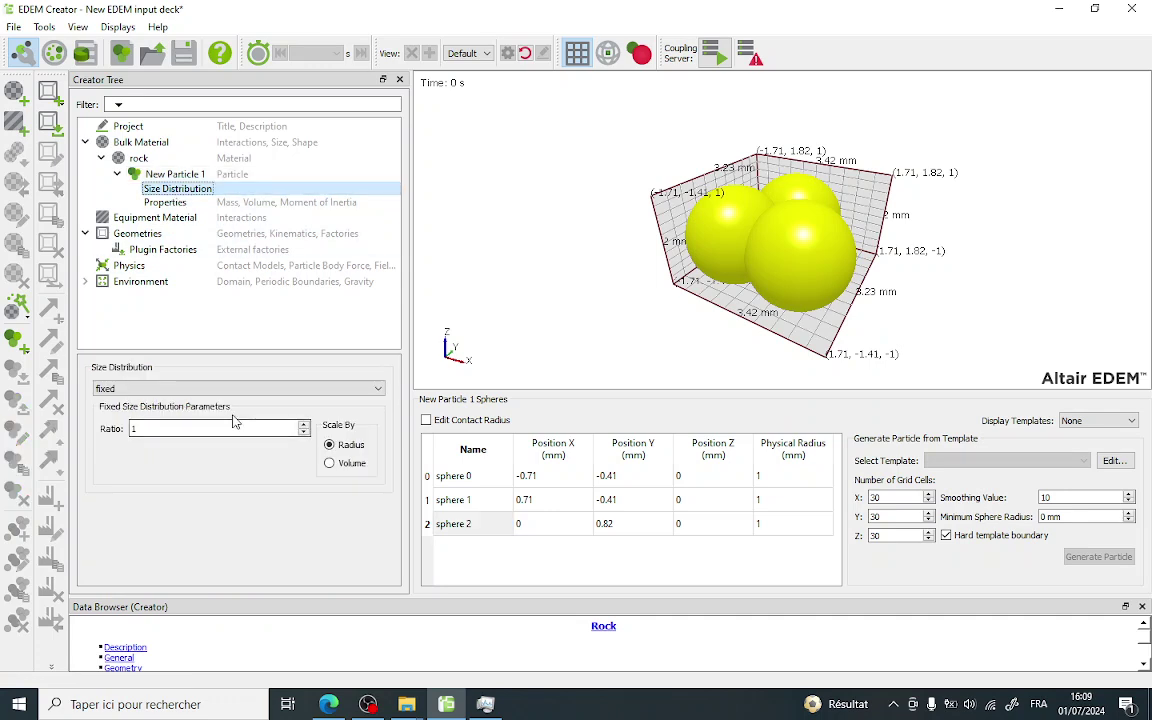
{"action": "left_click", "coordinate": [200, 390]}
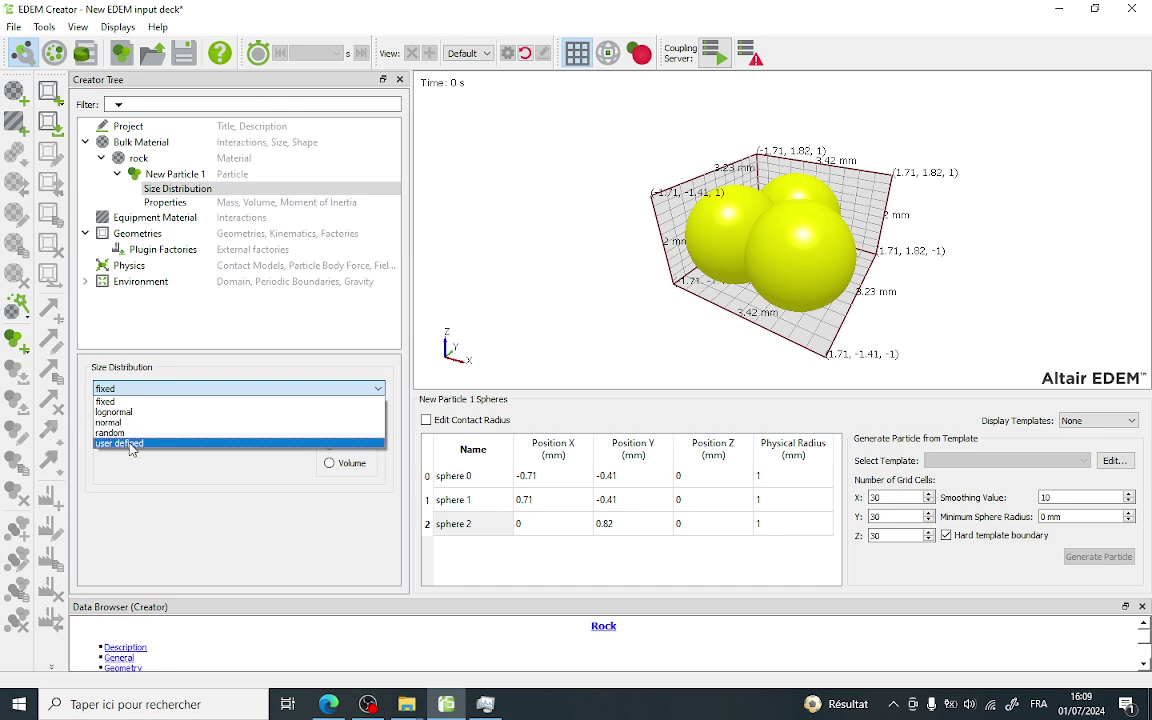
{"action": "left_click", "coordinate": [130, 401]}
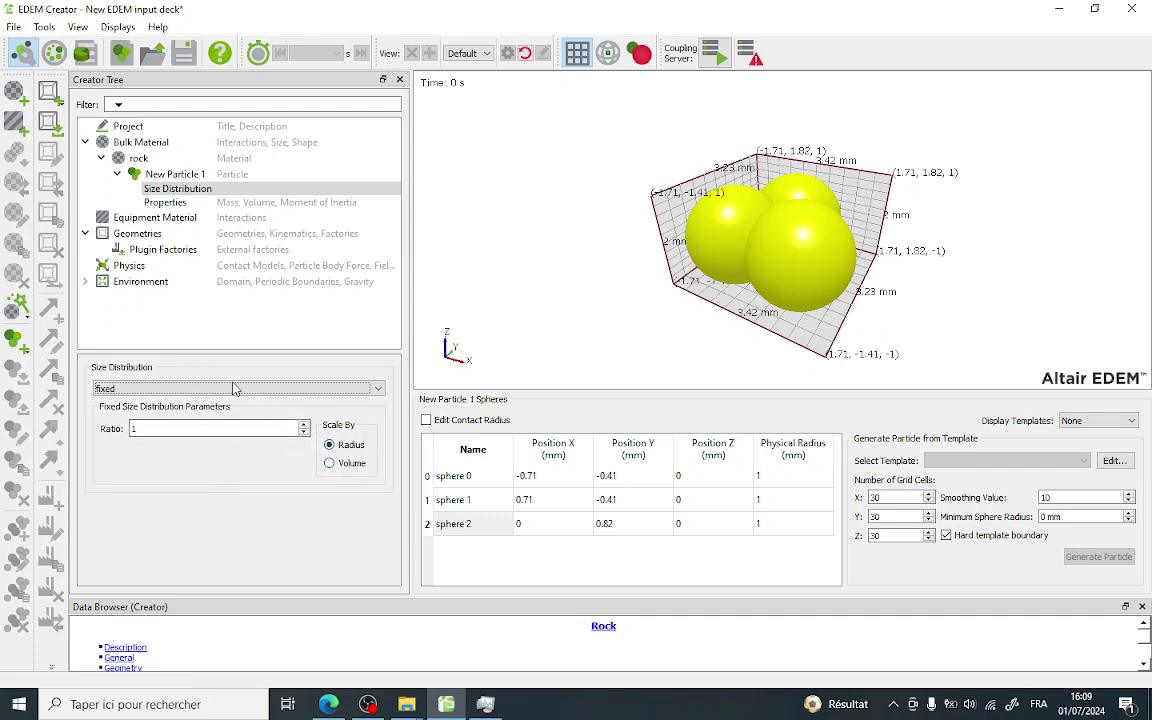
{"action": "left_click", "coordinate": [172, 204]}
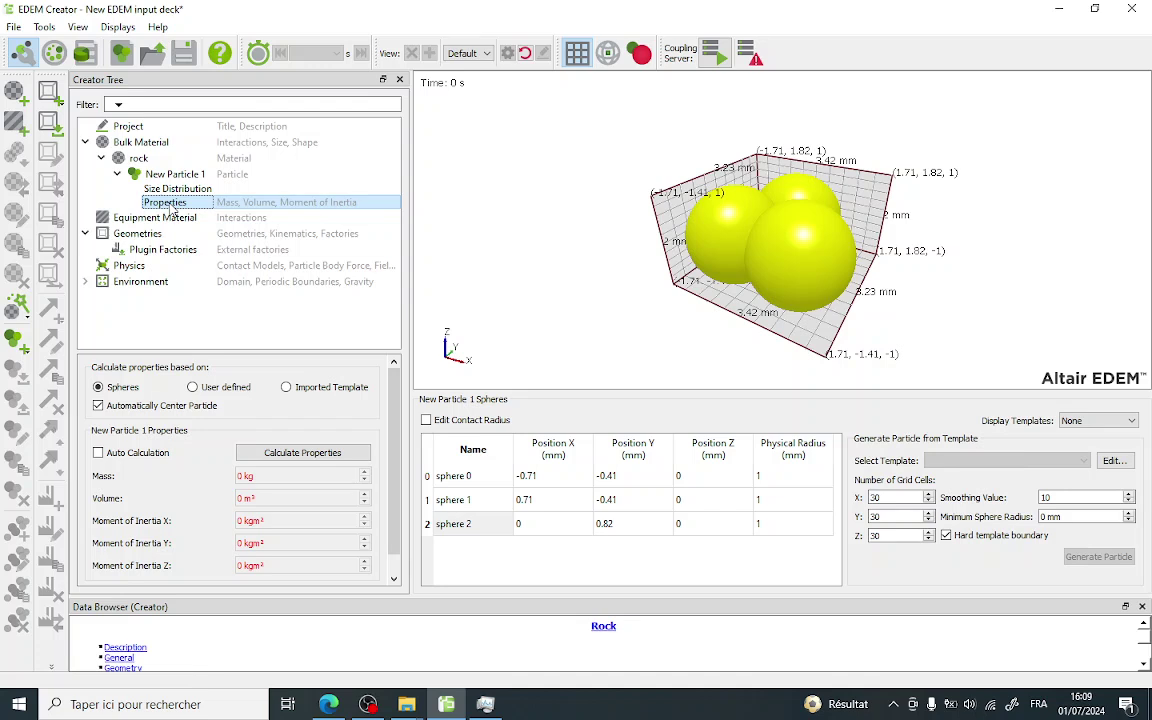
{"action": "left_click", "coordinate": [298, 455]}
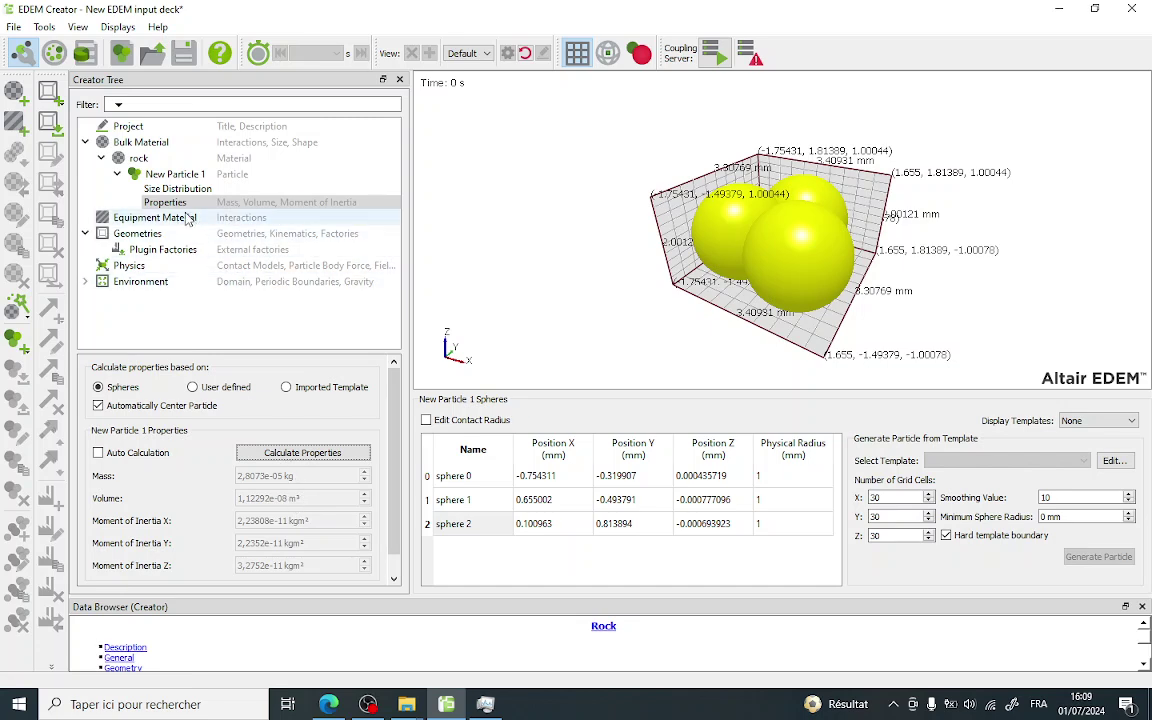
- Rename the rock material's new particle as "particle"
{"action": "left_click", "coordinate": [175, 176]}
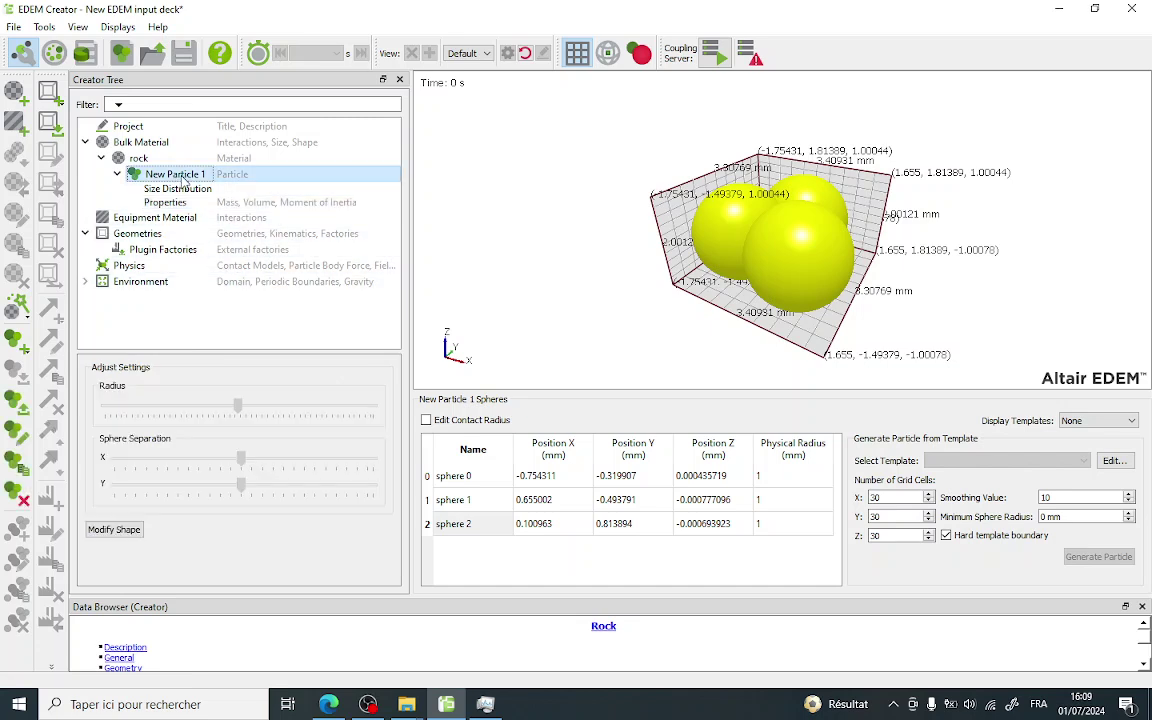
{"action": "right_click", "coordinate": [185, 180]}
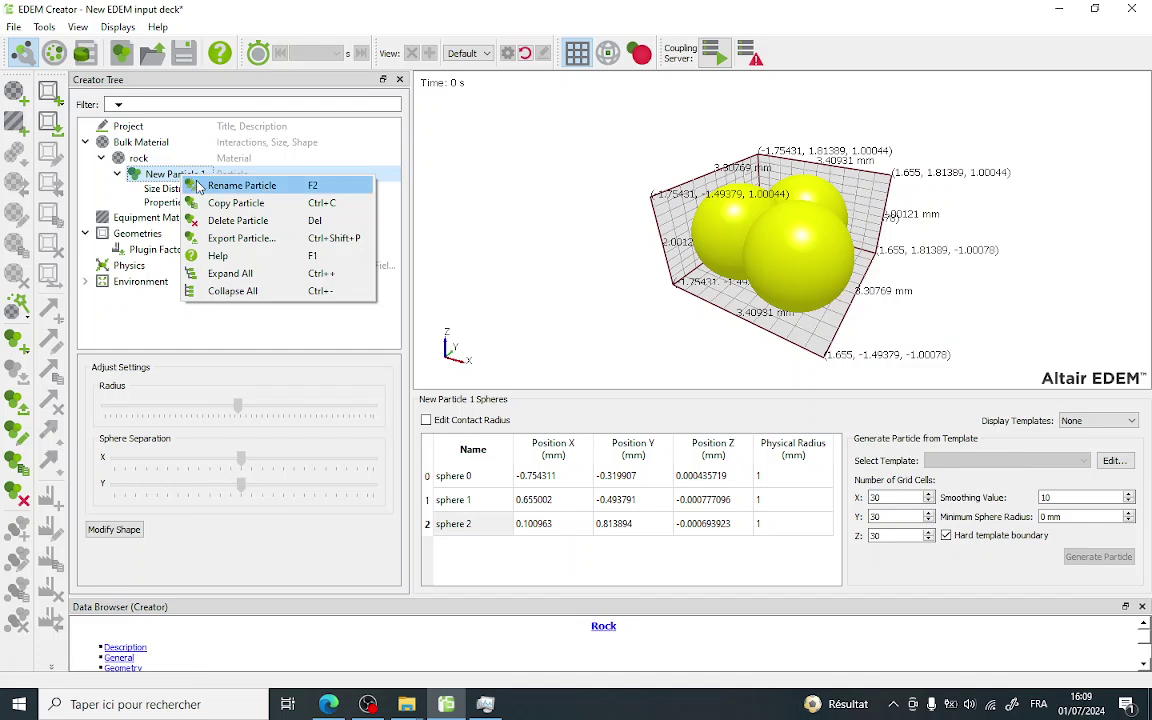
{"action": "left_click", "coordinate": [205, 184]}
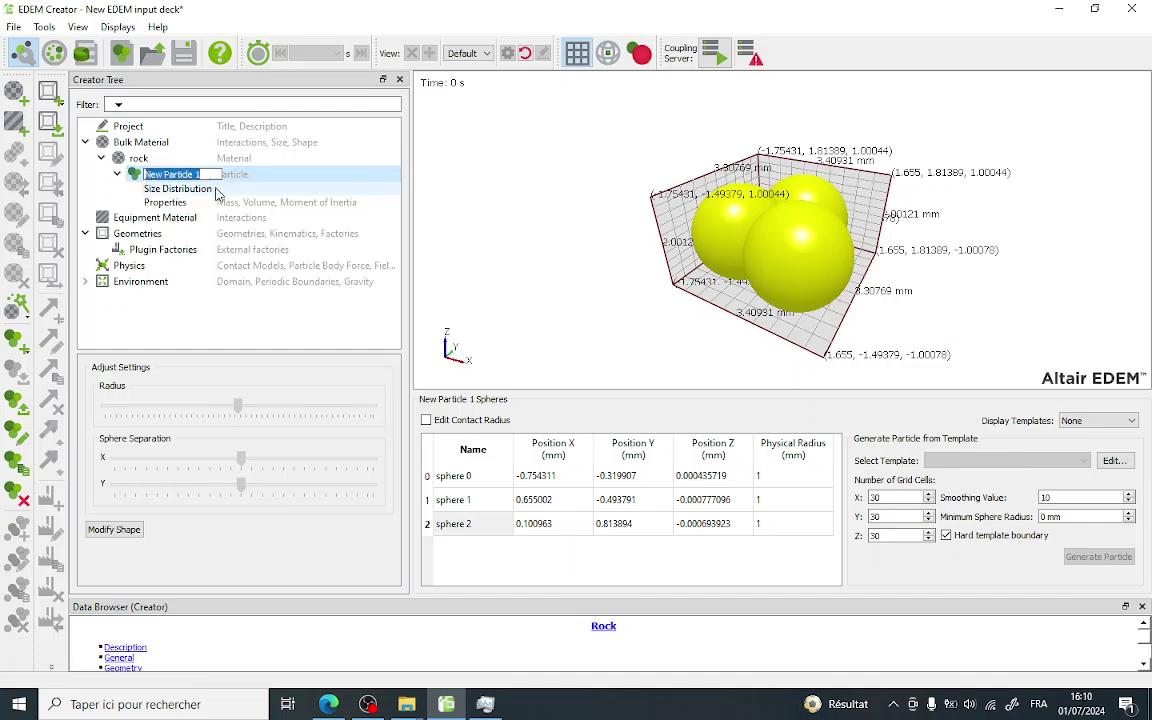
{"action": "type", "text": "pa"}
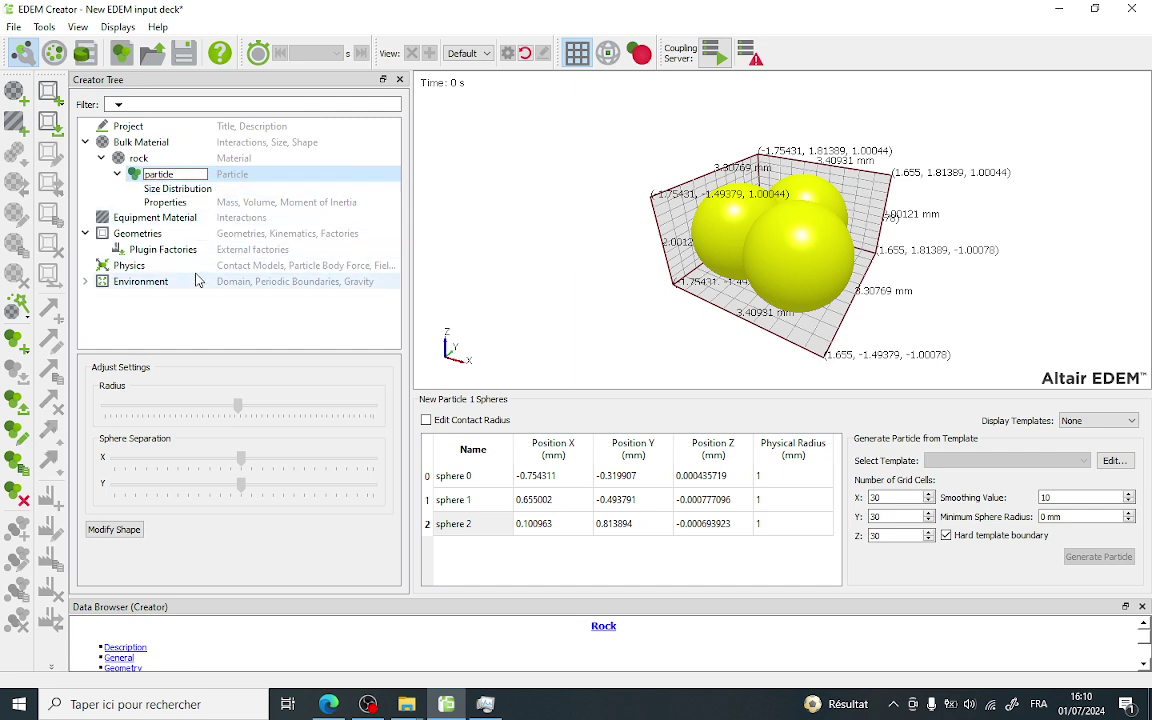
{"action": "key", "text": "Return"}
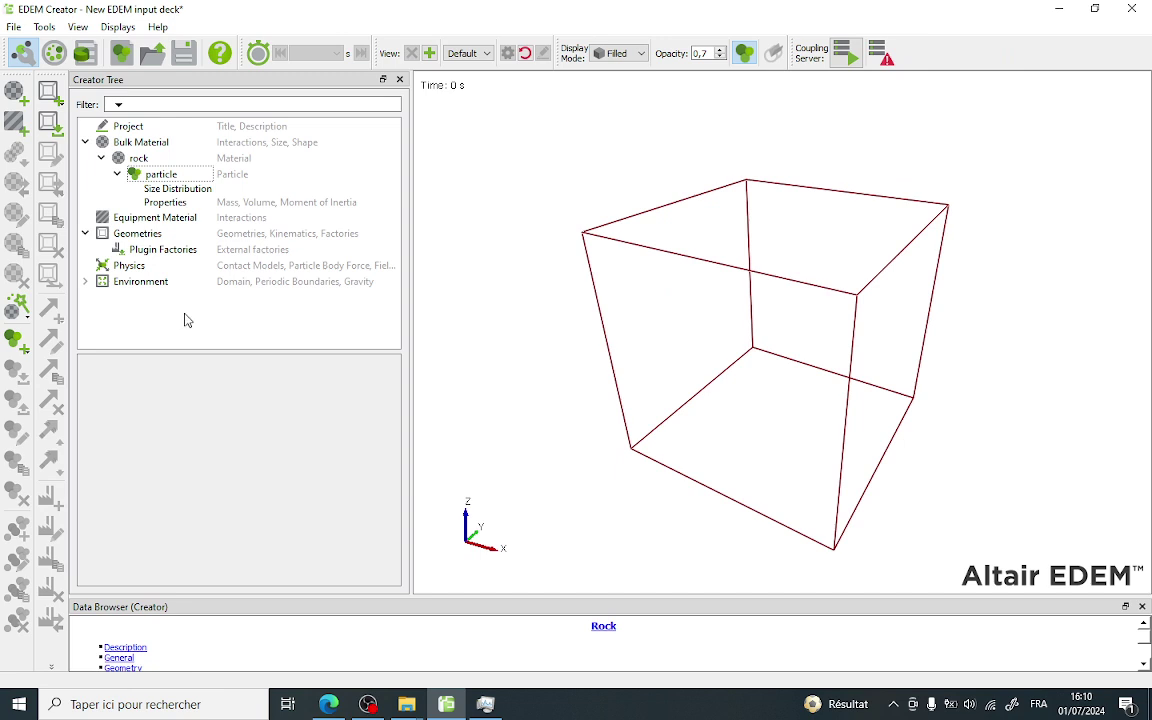
- Add an equipment material and name it "steel"
{"action": "left_click", "coordinate": [158, 217]}
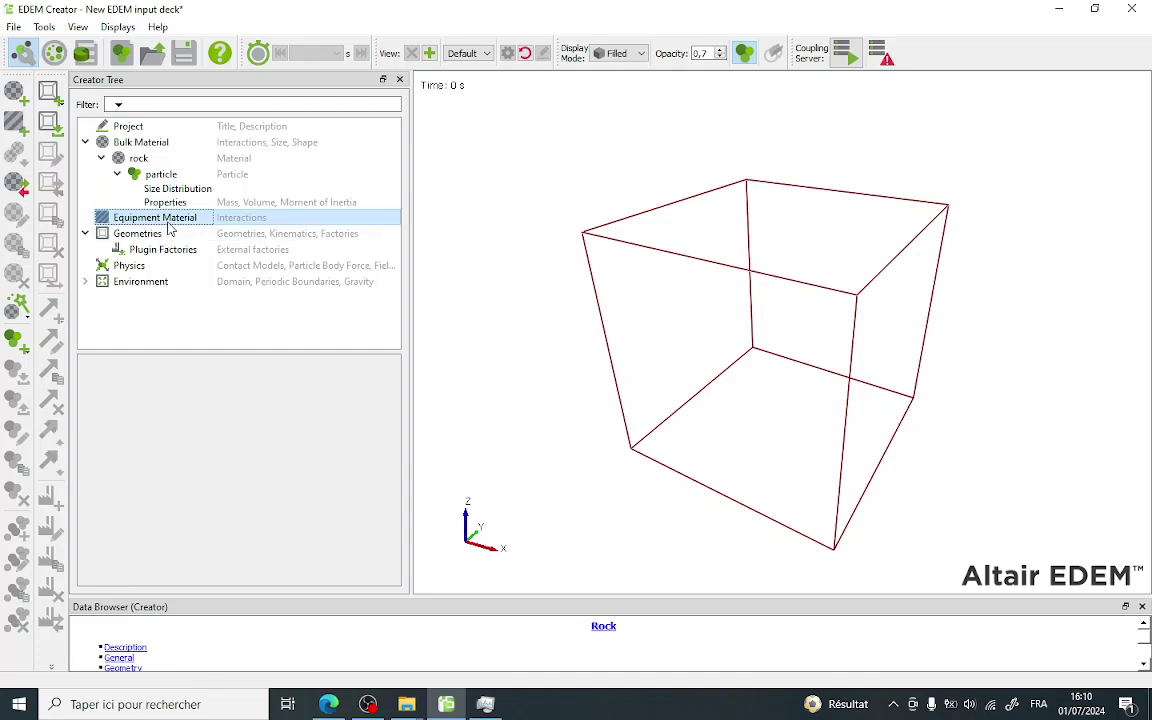
{"action": "right_click", "coordinate": [168, 224]}
{"action": "left_click", "coordinate": [200, 228]}
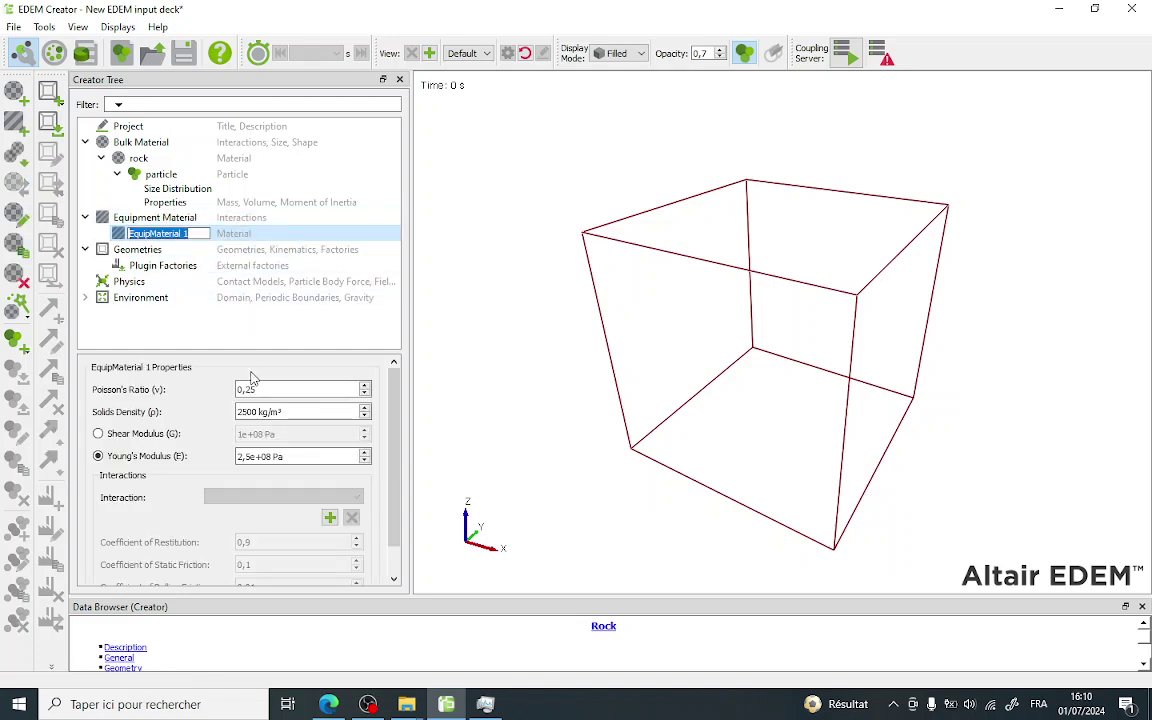
{"action": "type", "text": "st"}
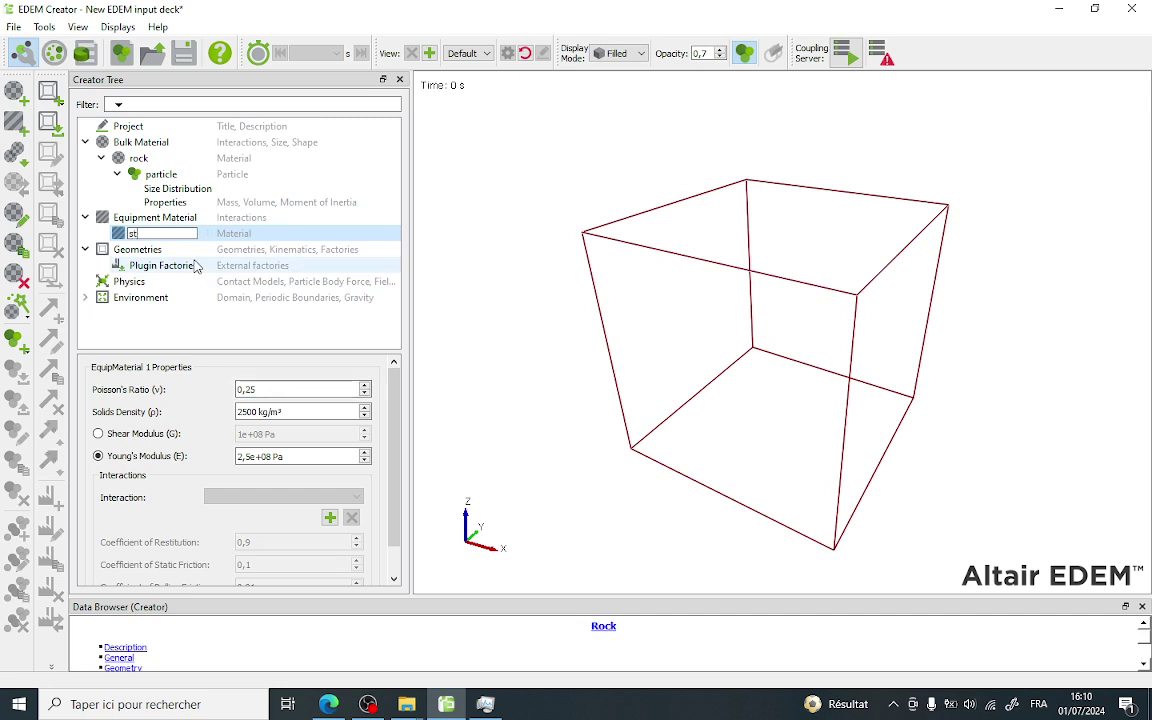
- Set the steel's Poisson's ratio to 0,3, solids density to 7800 kg/m³ and Young's Modulus to 200e09 Pa
{"action": "left_click", "coordinate": [289, 390]}
{"action": "key", "text": "BackSpace"}
{"action": "key", "text": "BackSpace"}
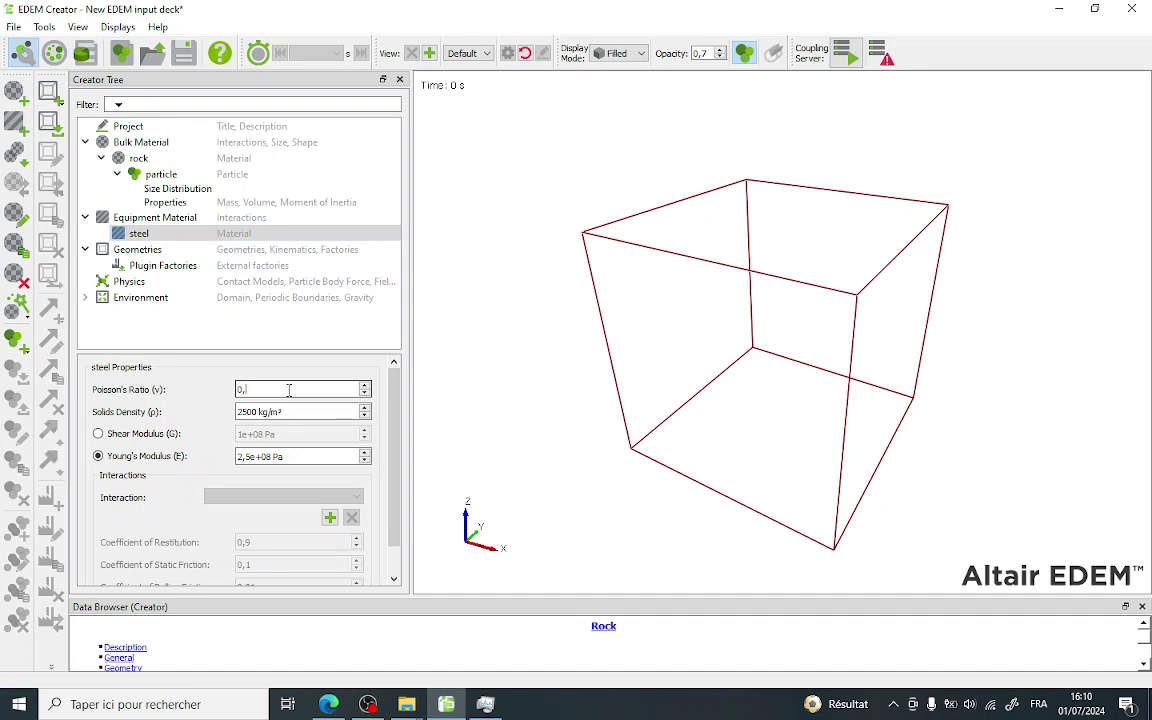
{"action": "double_click", "coordinate": [240, 411]}
{"action": "type", "text": "7800"}
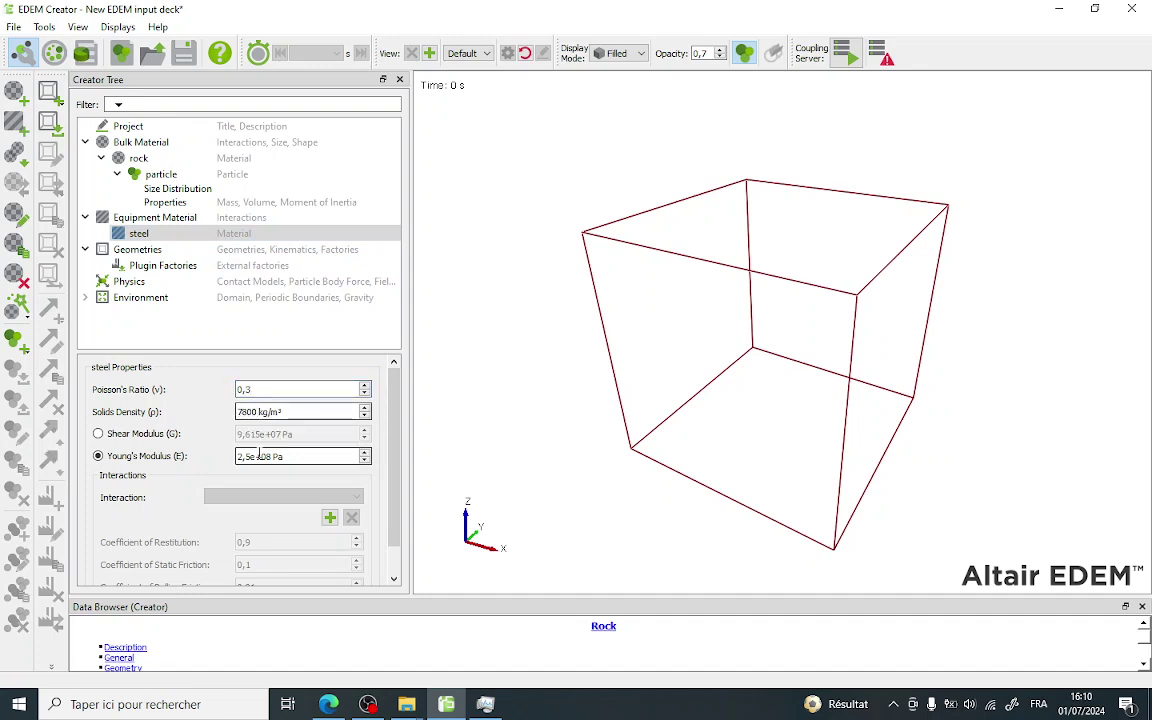
{"action": "left_click", "coordinate": [138, 459]}
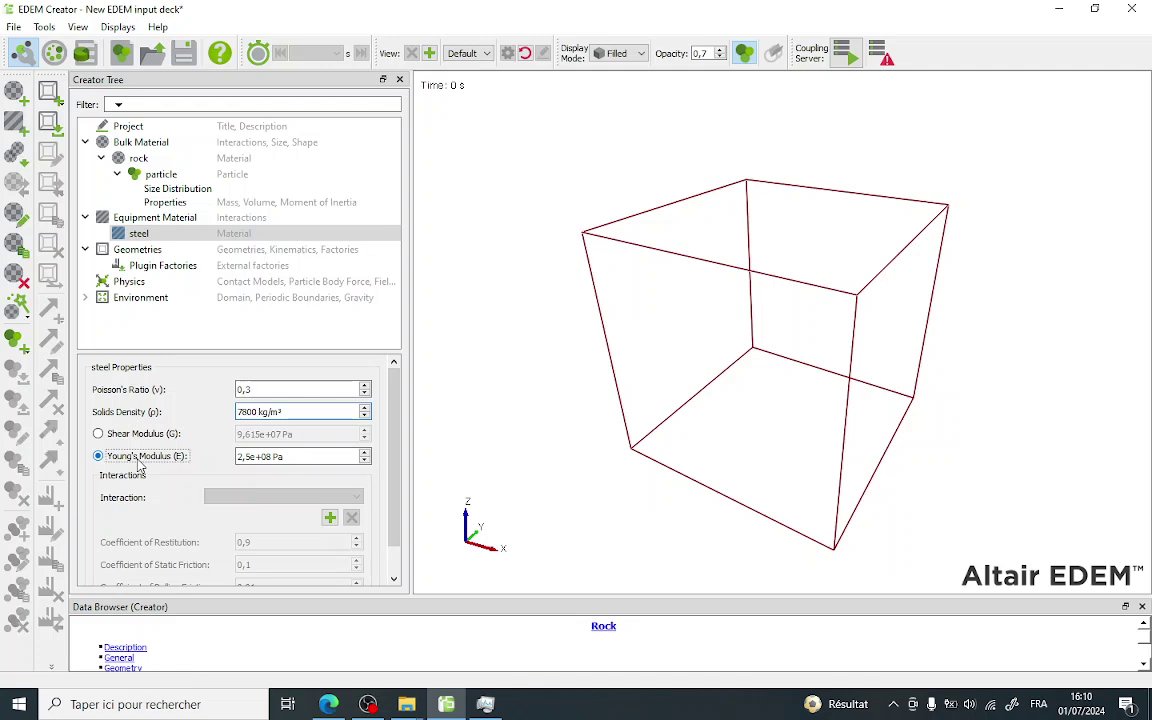
{"action": "double_click", "coordinate": [270, 460]}
{"action": "type", "text": "200"}
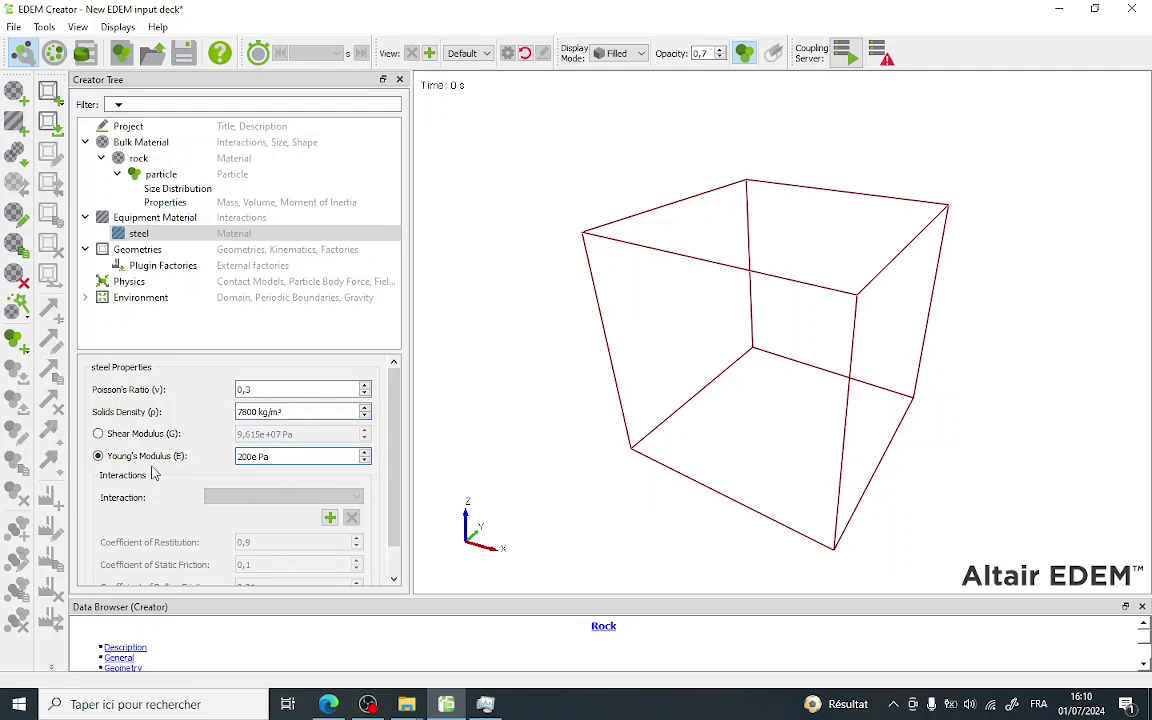
{"action": "type", "text": "e09"}
{"action": "key", "text": "Return"}
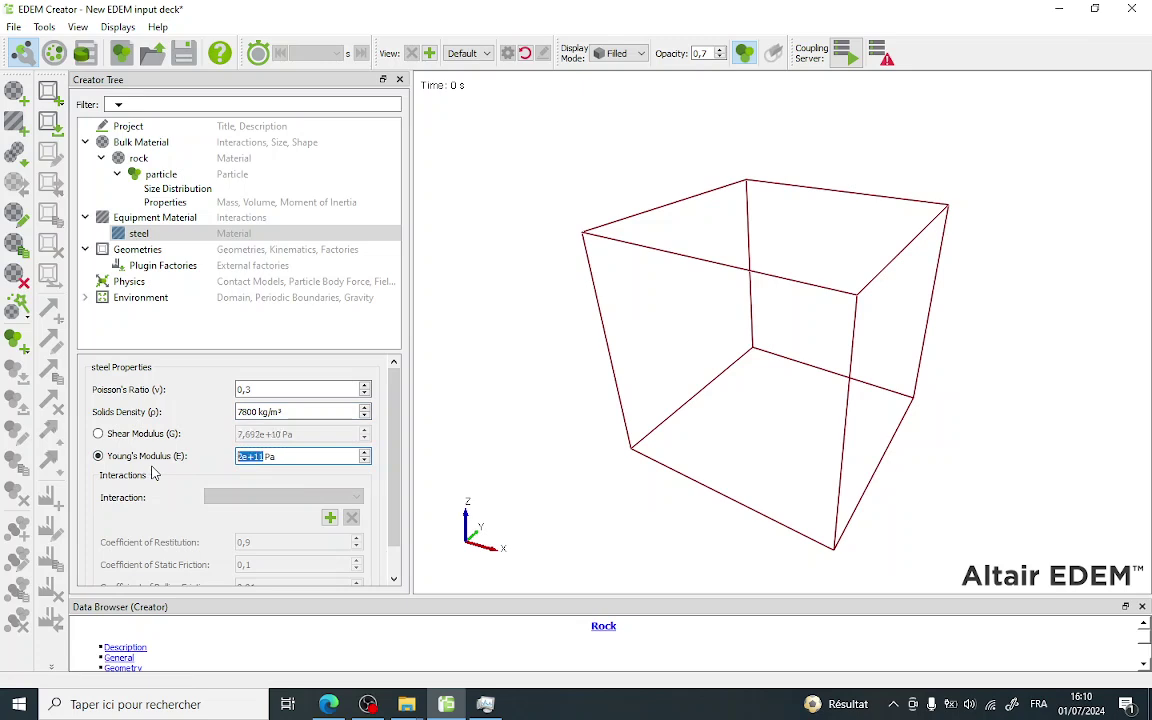
- Add an interaction of the steel equipment material with rock, keeping the default coefficients
{"action": "left_click", "coordinate": [330, 518]}
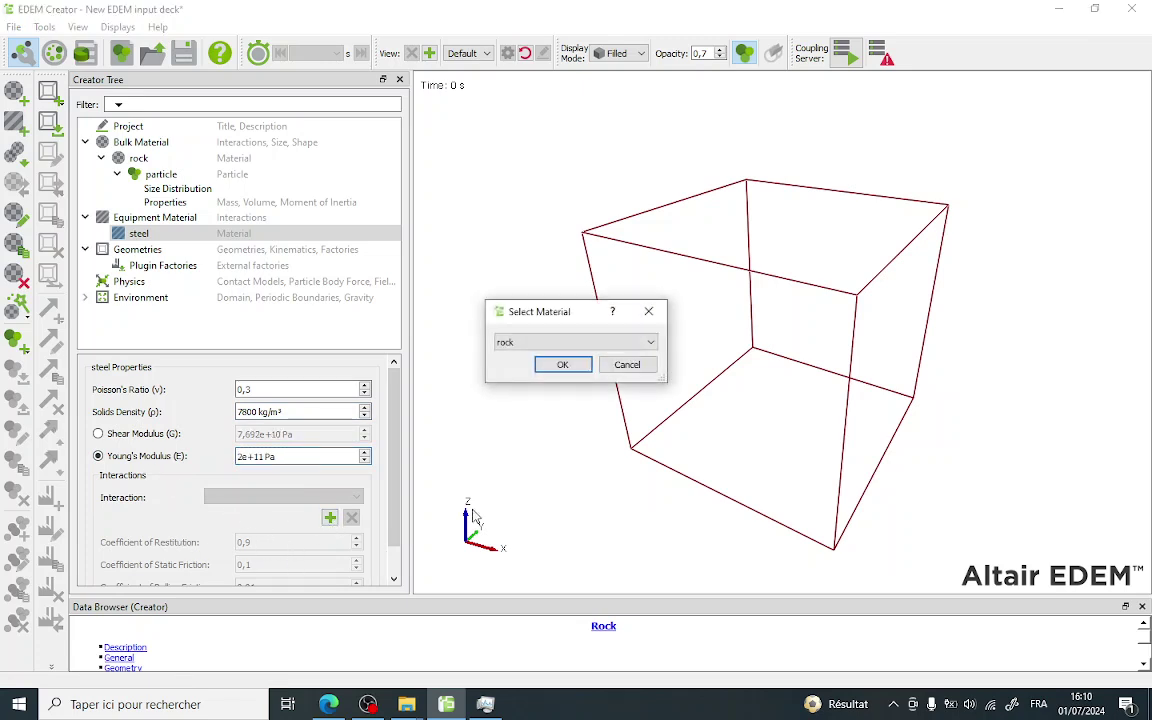
{"action": "left_click", "coordinate": [563, 365]}
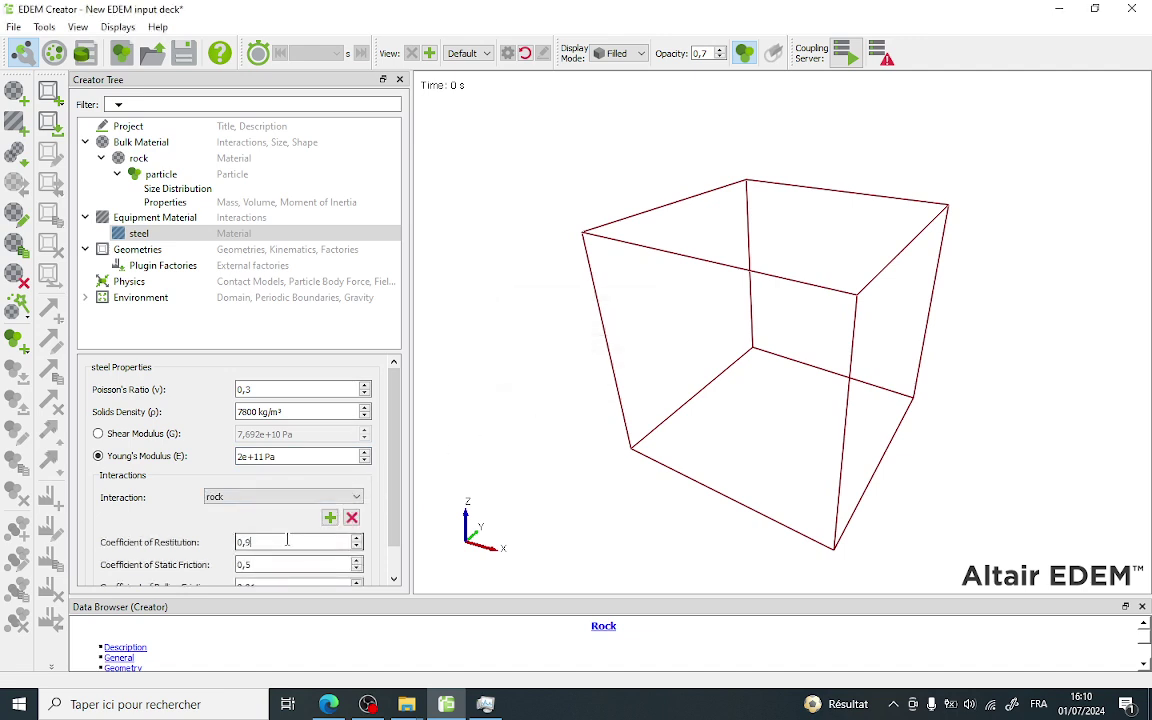
{"action": "scroll", "coordinate": [389, 512], "scroll_direction": "down", "scroll_amount": 1}
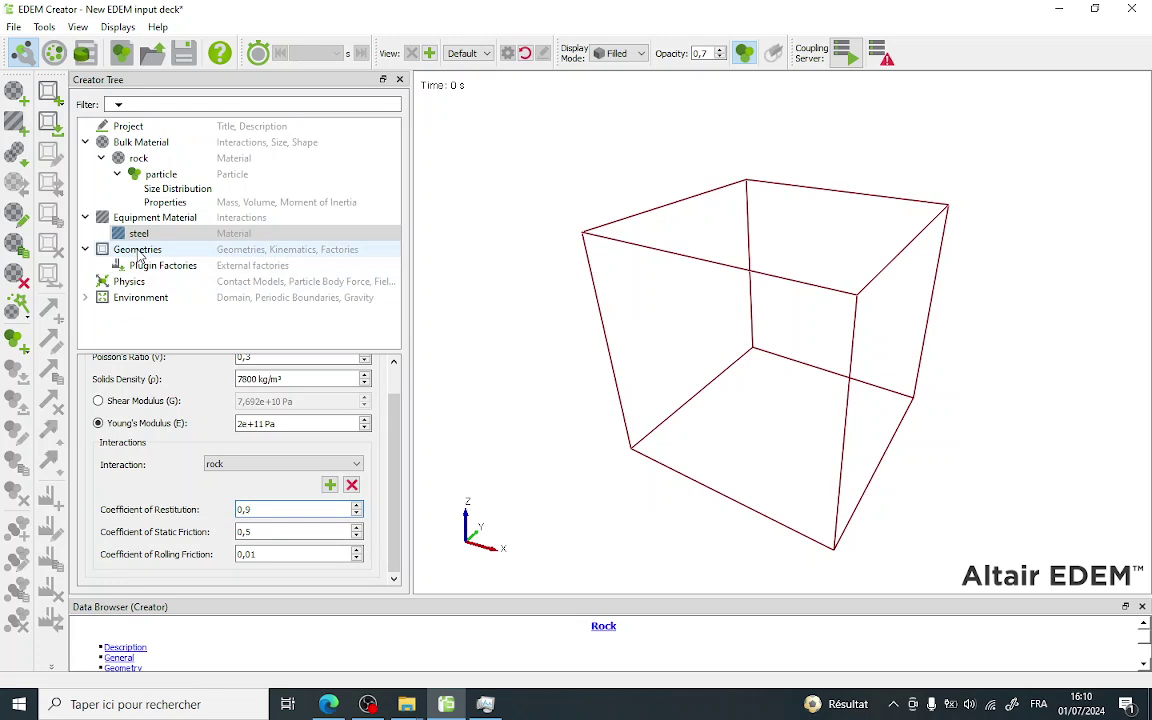
- Review the rock bulk material's entries and properties, and collapse the particle's sub-items in the model tree
{"action": "left_click", "coordinate": [138, 251]}
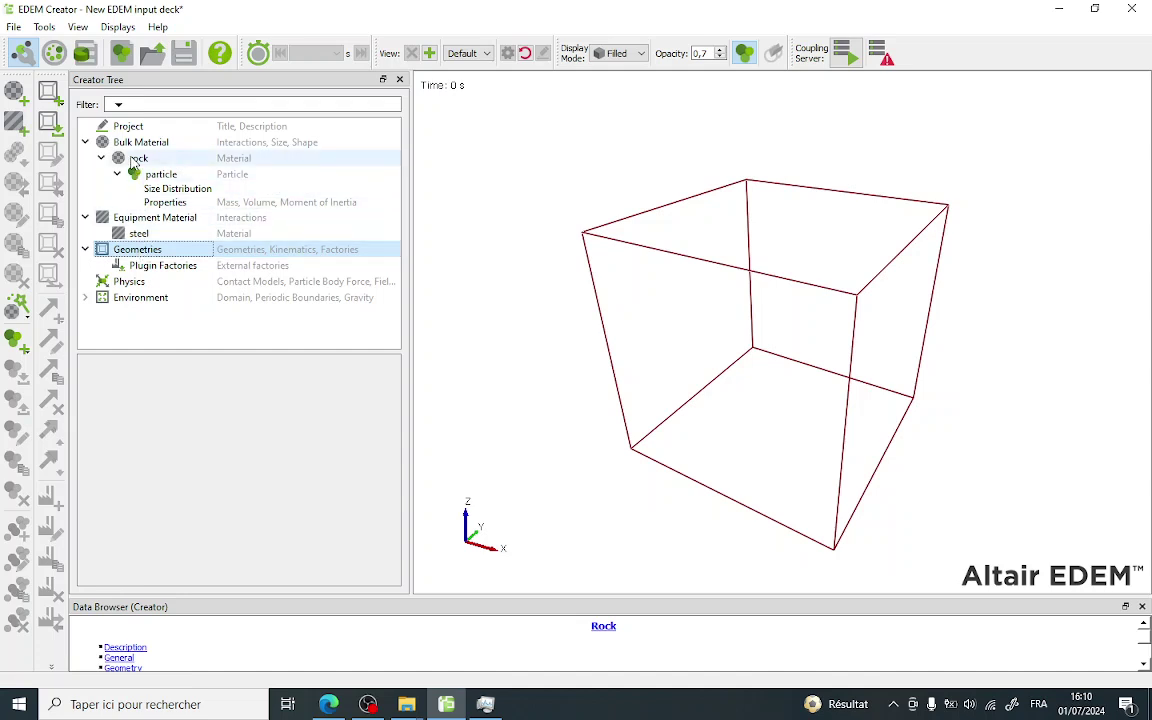
{"action": "left_click", "coordinate": [100, 159]}
{"action": "left_click", "coordinate": [100, 159]}
{"action": "left_click", "coordinate": [137, 145]}
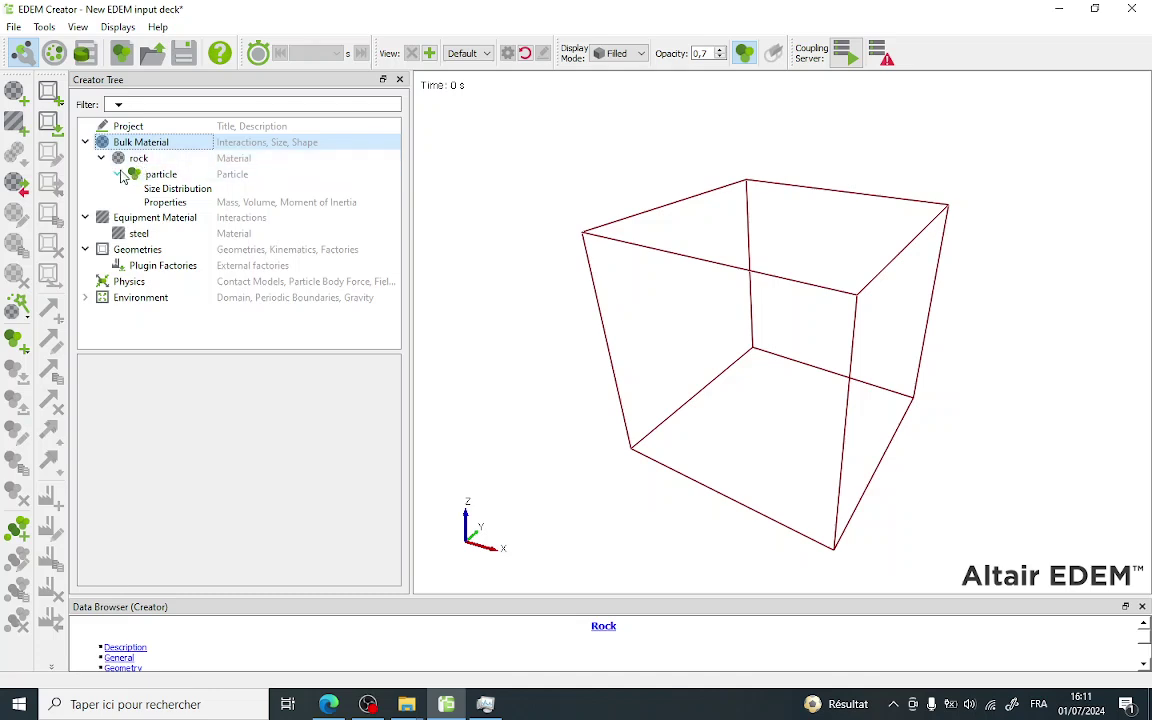
{"action": "left_click", "coordinate": [138, 158]}
{"action": "left_click", "coordinate": [117, 174]}
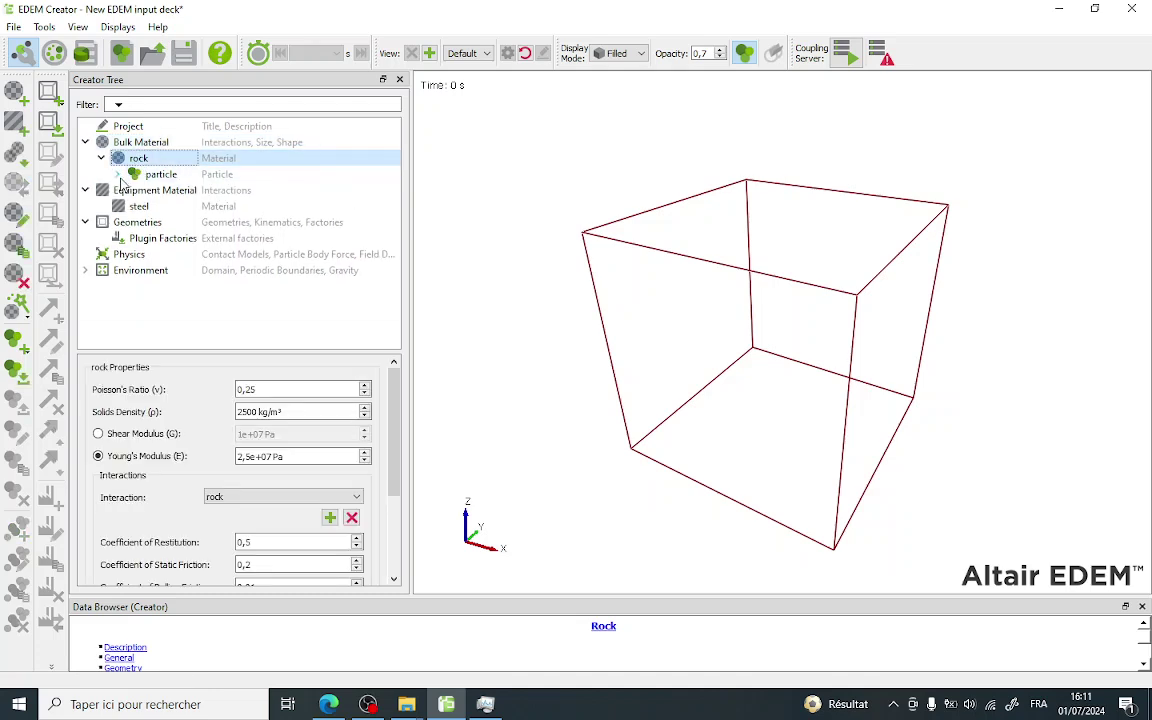
- Add a cylinder geometry, keeping its type Physical and material steel, and open its Transform settings
{"action": "right_click", "coordinate": [137, 223]}
{"action": "mouse_move", "coordinate": [205, 236]}
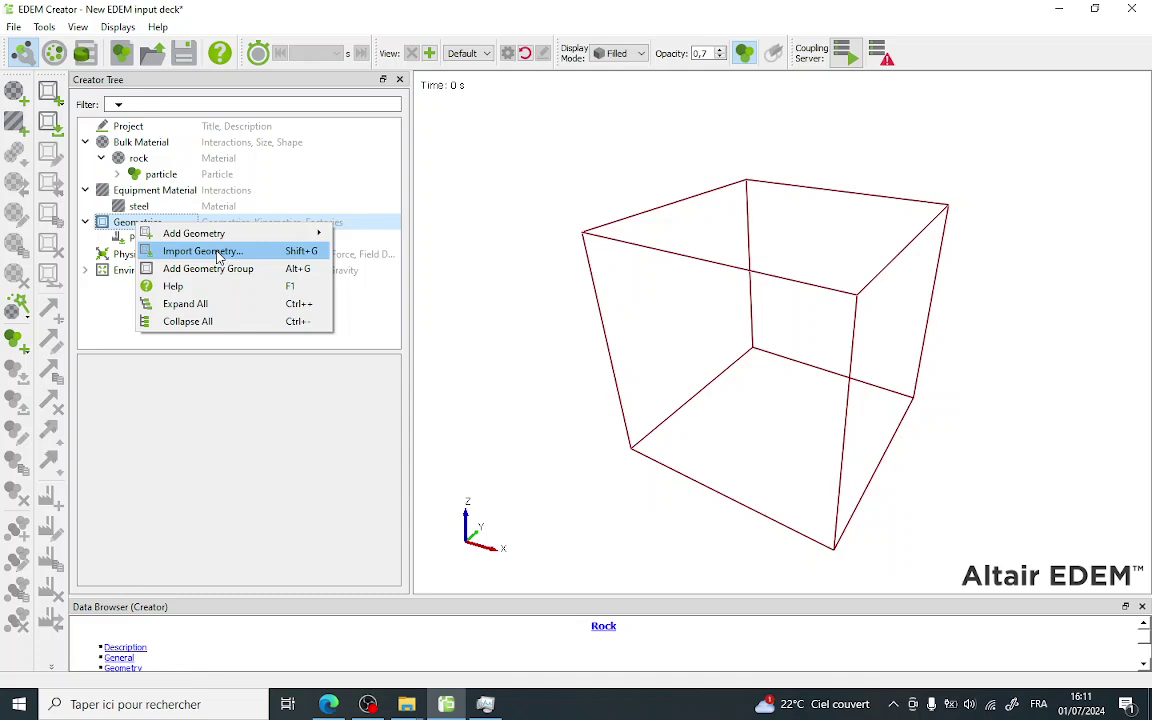
{"action": "mouse_move", "coordinate": [240, 233]}
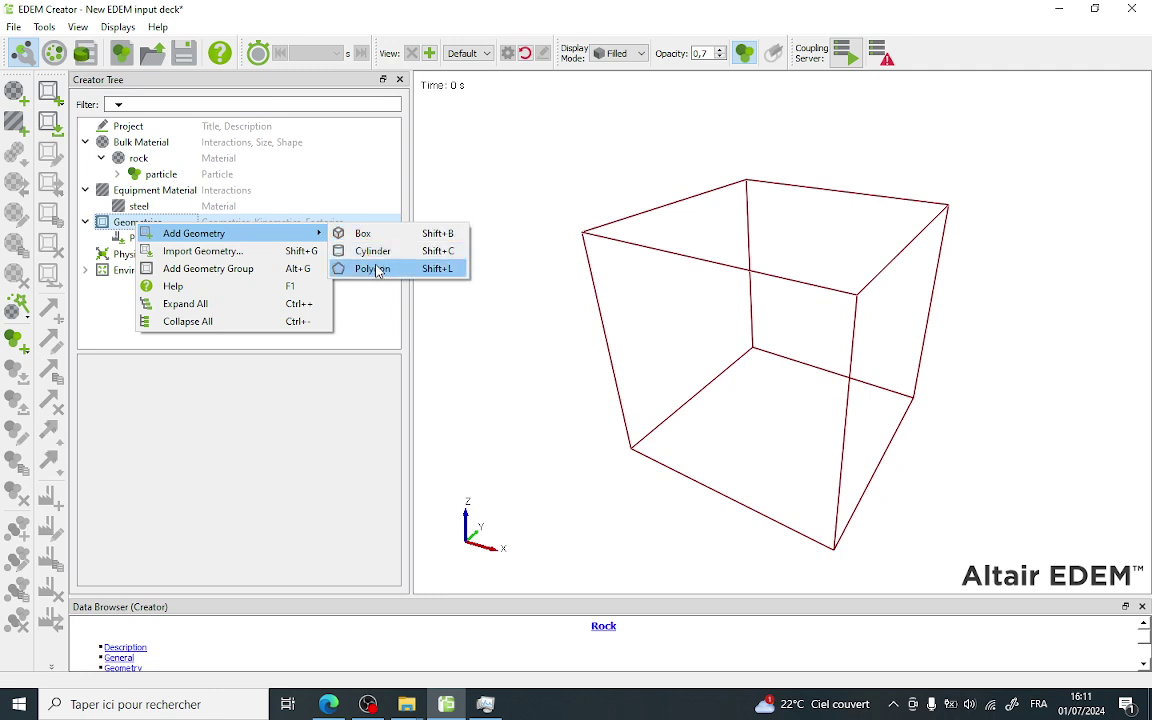
{"action": "left_click", "coordinate": [378, 250]}
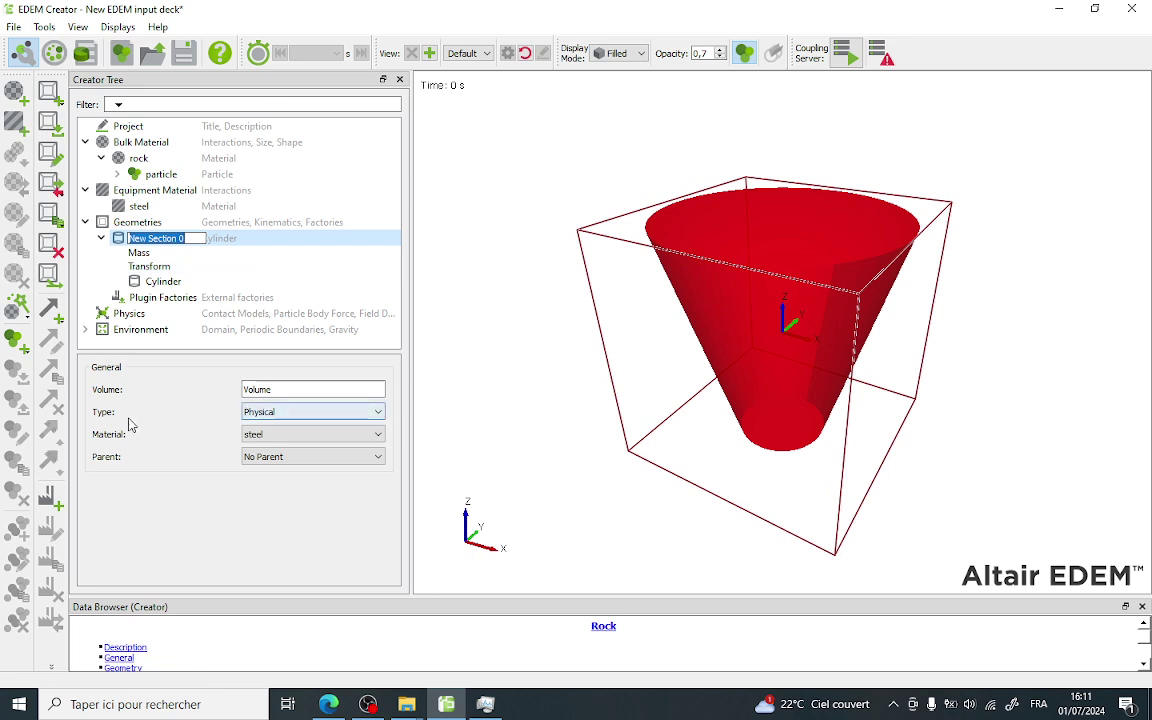
{"action": "left_click", "coordinate": [271, 414]}
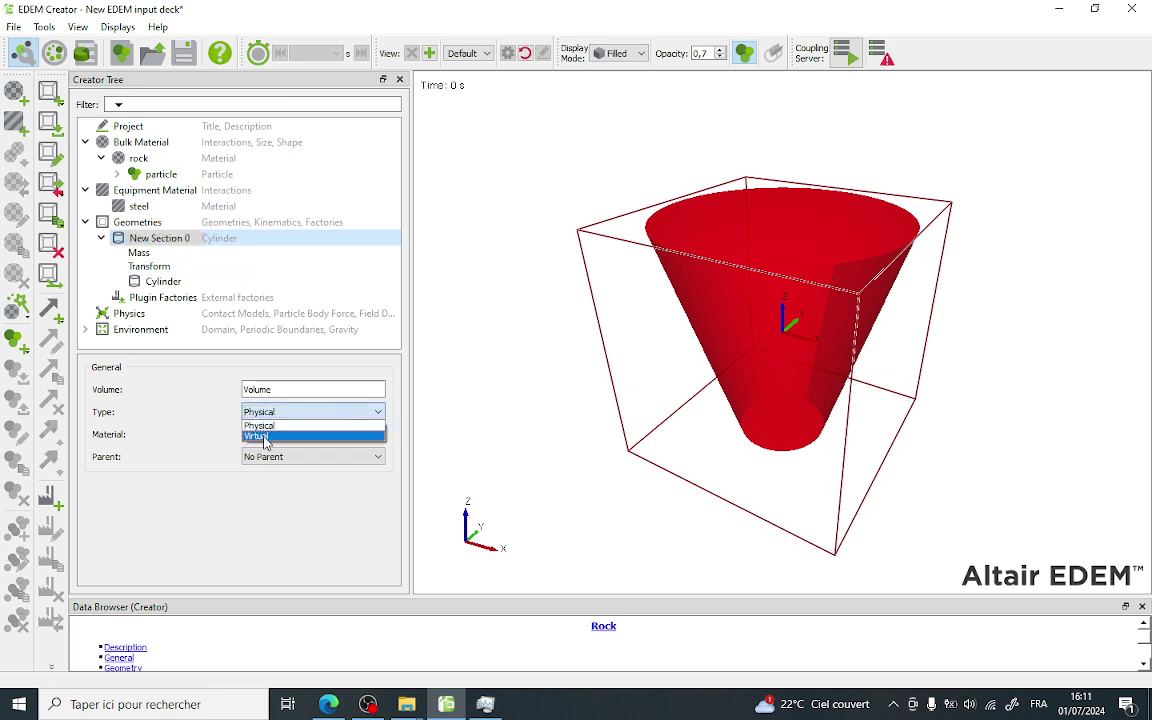
{"action": "left_click", "coordinate": [199, 392]}
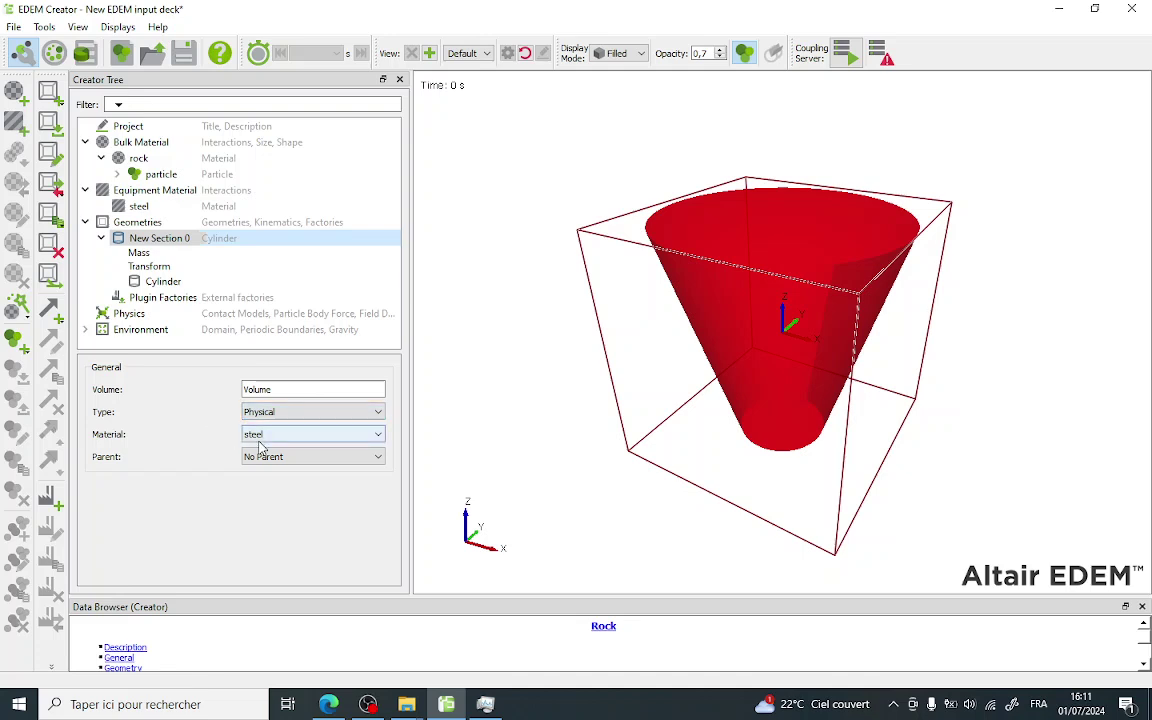
{"action": "left_click", "coordinate": [150, 266]}
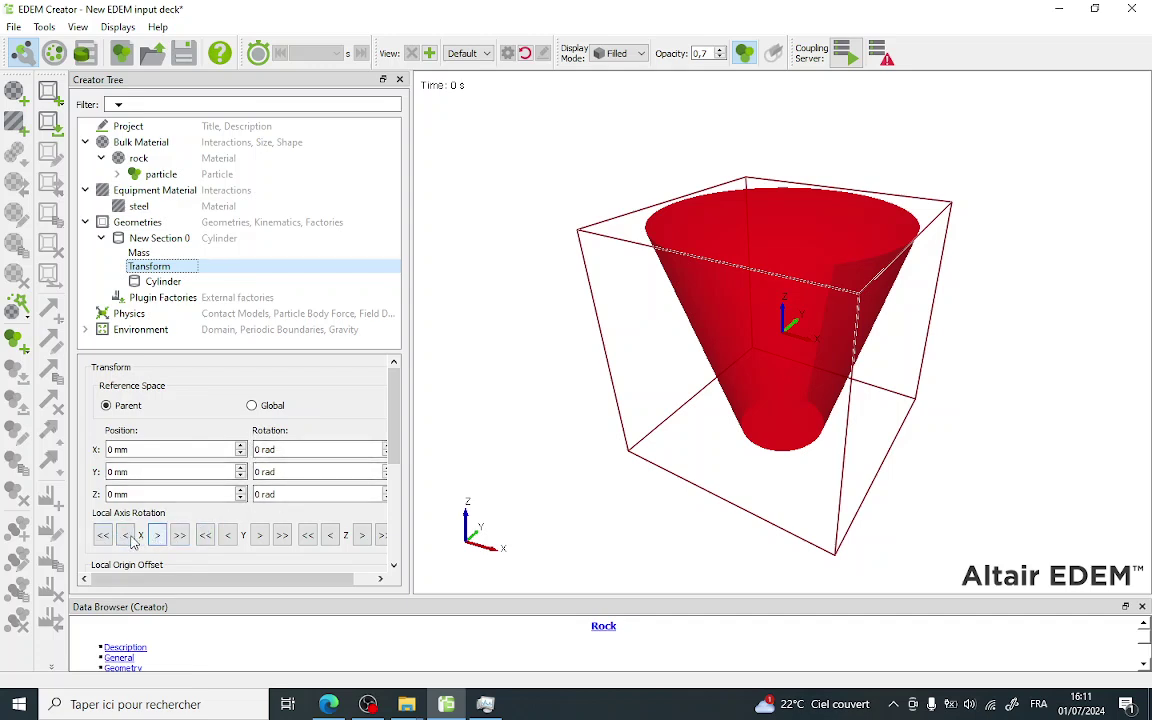
- Try rotating the cylinder back and forth about its local X axis, and reset its X rotation to 0 rad
{"action": "left_click", "coordinate": [165, 540]}
{"action": "left_click", "coordinate": [165, 540]}
{"action": "left_click", "coordinate": [165, 540]}
{"action": "left_click", "coordinate": [165, 540]}
{"action": "left_click", "coordinate": [165, 540]}
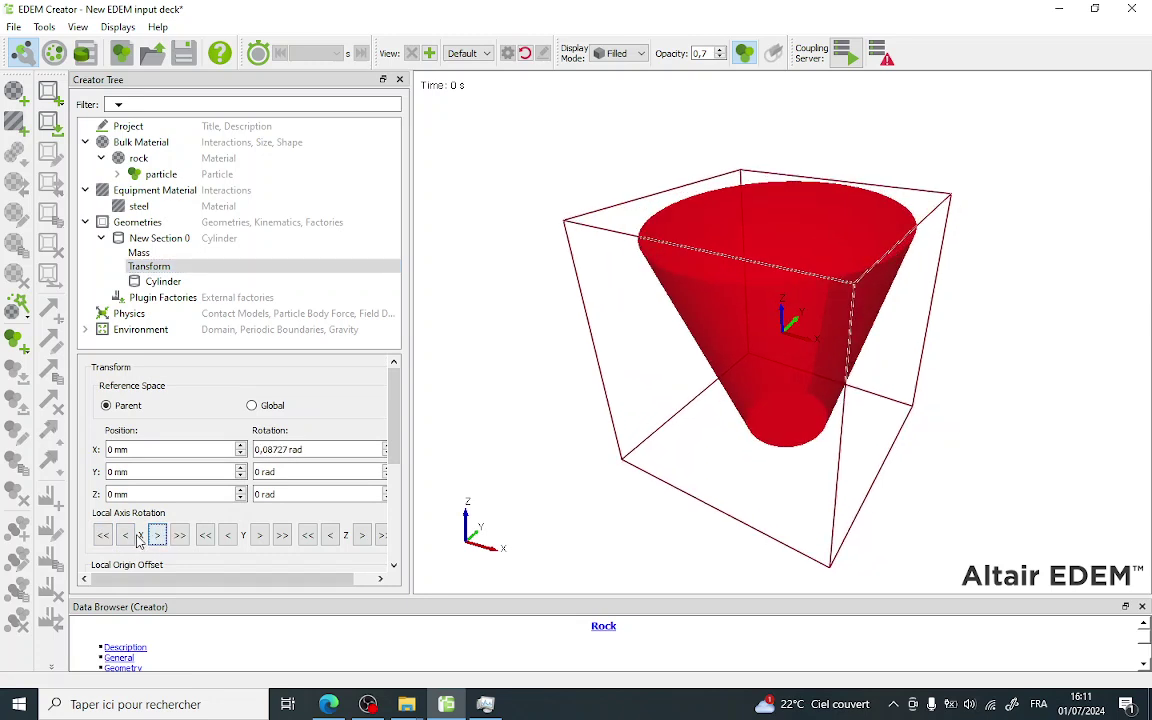
{"action": "left_click", "coordinate": [127, 537]}
{"action": "left_click", "coordinate": [127, 537]}
{"action": "left_click", "coordinate": [127, 537]}
{"action": "left_click", "coordinate": [127, 537]}
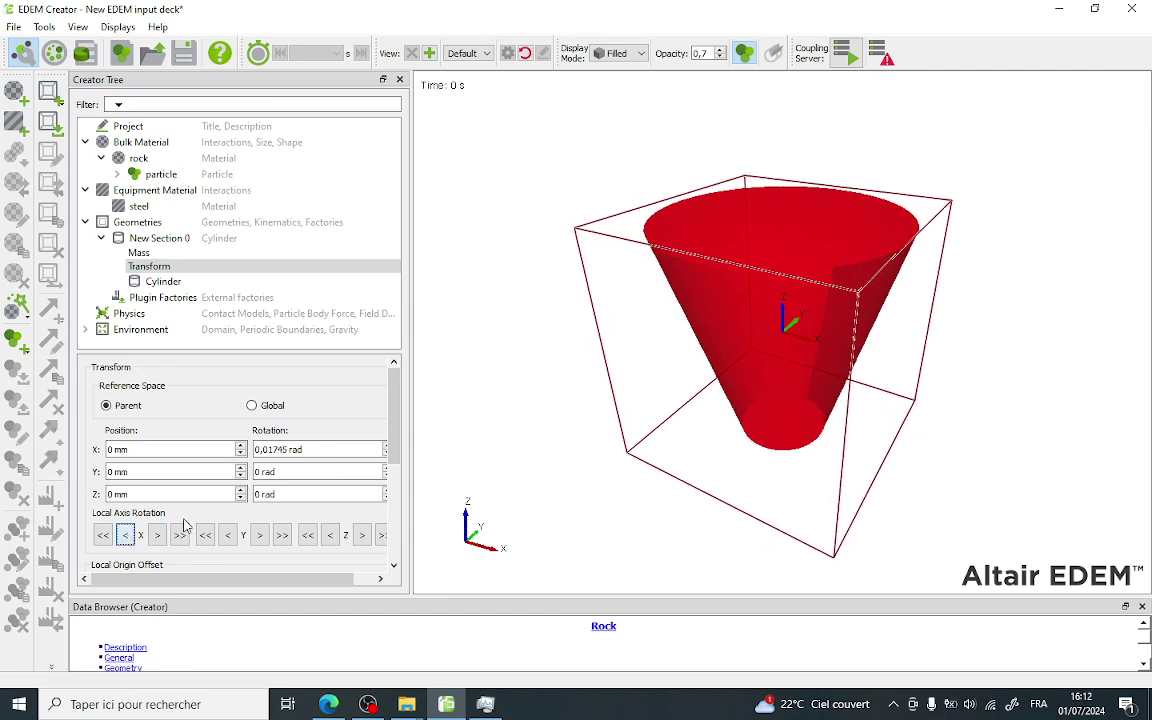
{"action": "double_click", "coordinate": [274, 451]}
{"action": "key", "text": "BackSpace"}
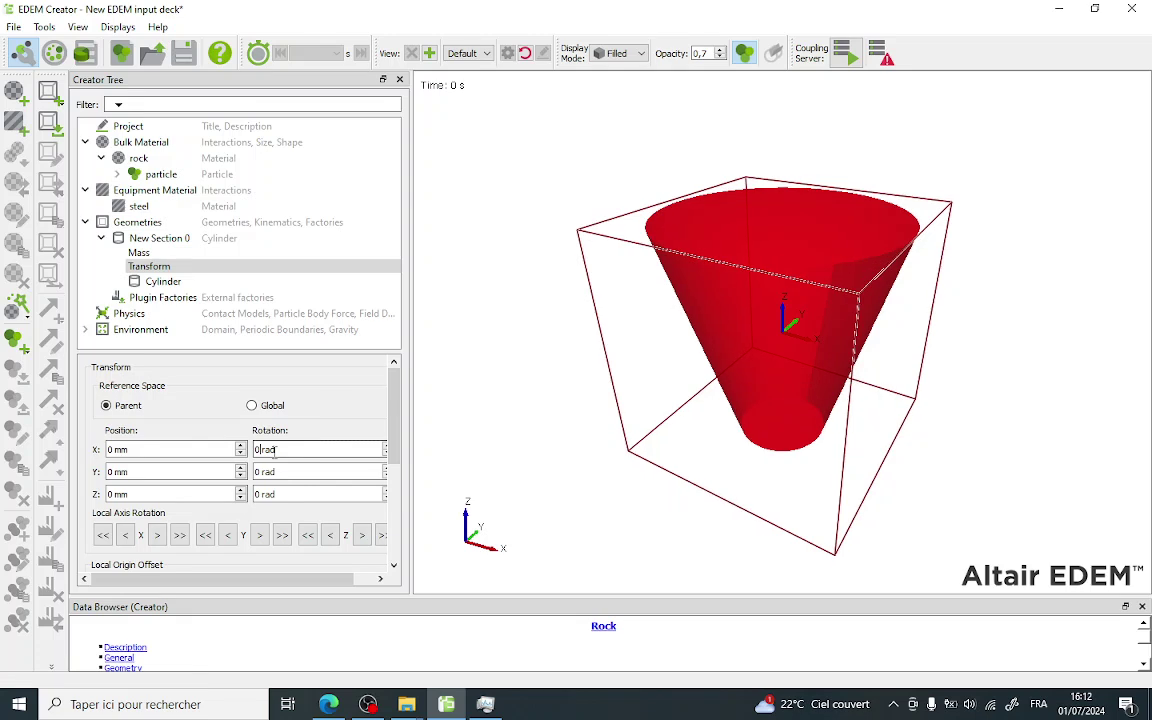
- Set the cylinder's start radius to 500 mm, end radius to 200 mm and length to 600 mm, and make its end side open
{"action": "scroll", "coordinate": [274, 451], "scroll_direction": "down", "scroll_amount": 3}
{"action": "scroll", "coordinate": [274, 453], "scroll_direction": "up", "scroll_amount": 3}
{"action": "left_click", "coordinate": [162, 284]}
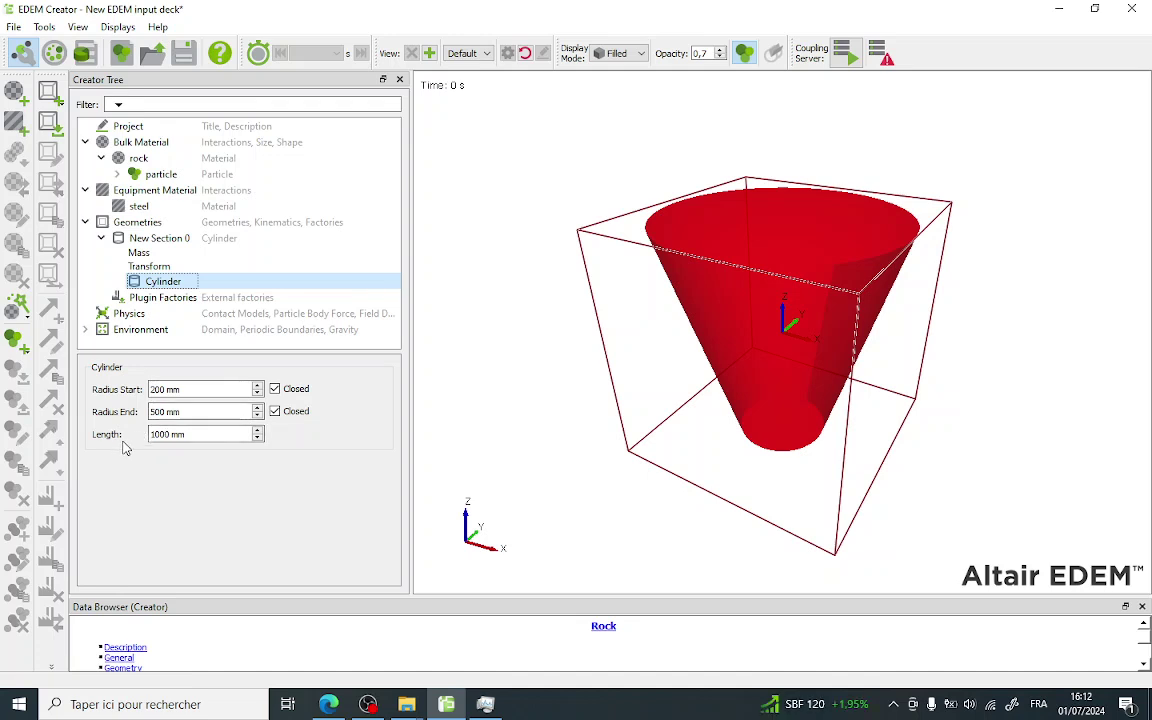
{"action": "double_click", "coordinate": [157, 389]}
{"action": "type", "text": "5"}
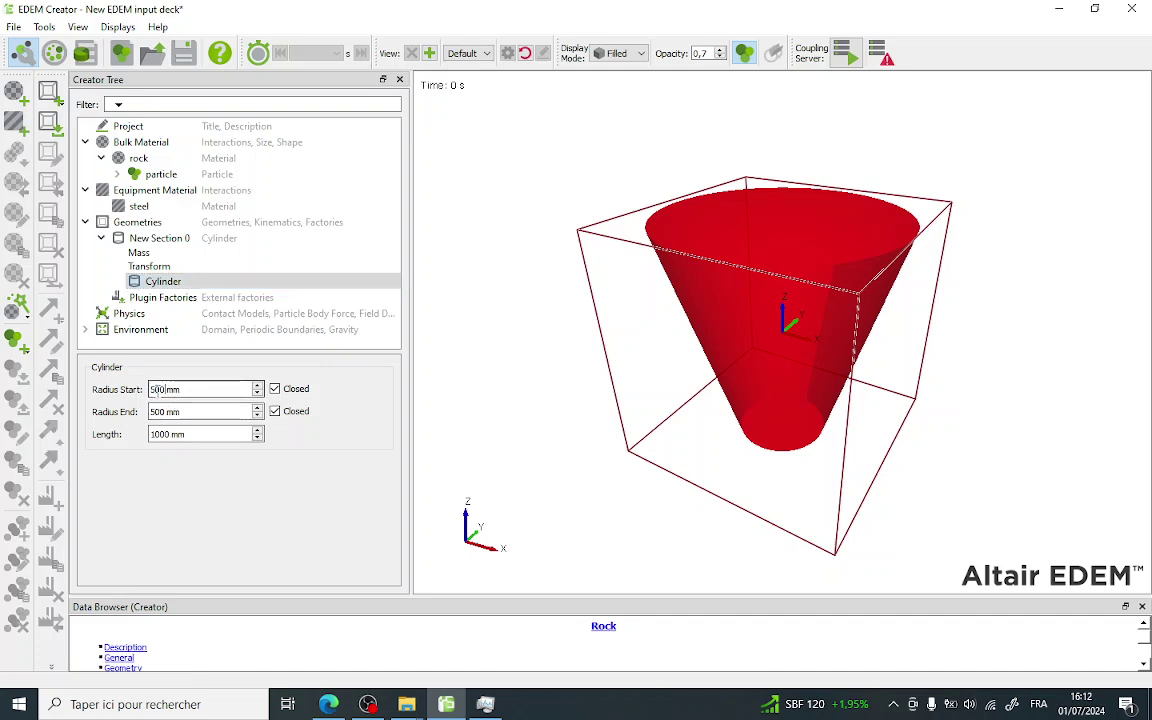
{"action": "double_click", "coordinate": [157, 411]}
{"action": "type", "text": "2"}
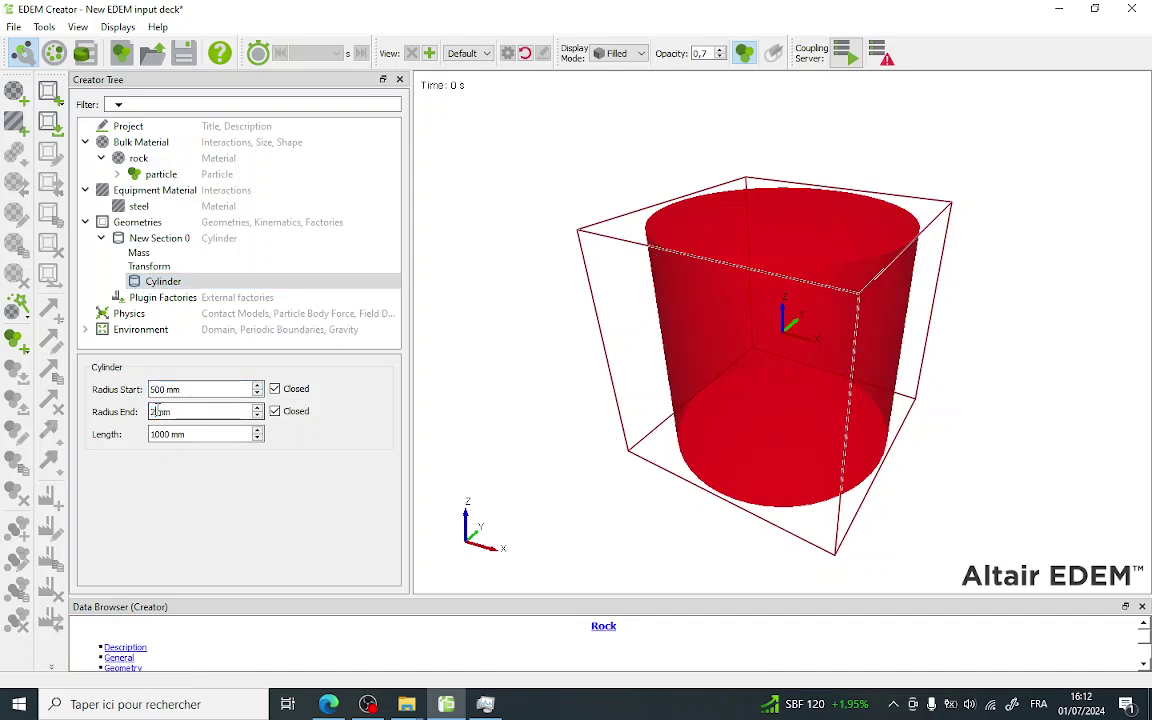
{"action": "type", "text": "00"}
{"action": "key", "text": "Return"}
{"action": "double_click", "coordinate": [161, 434]}
{"action": "type", "text": "500"}
{"action": "key", "text": "Return"}
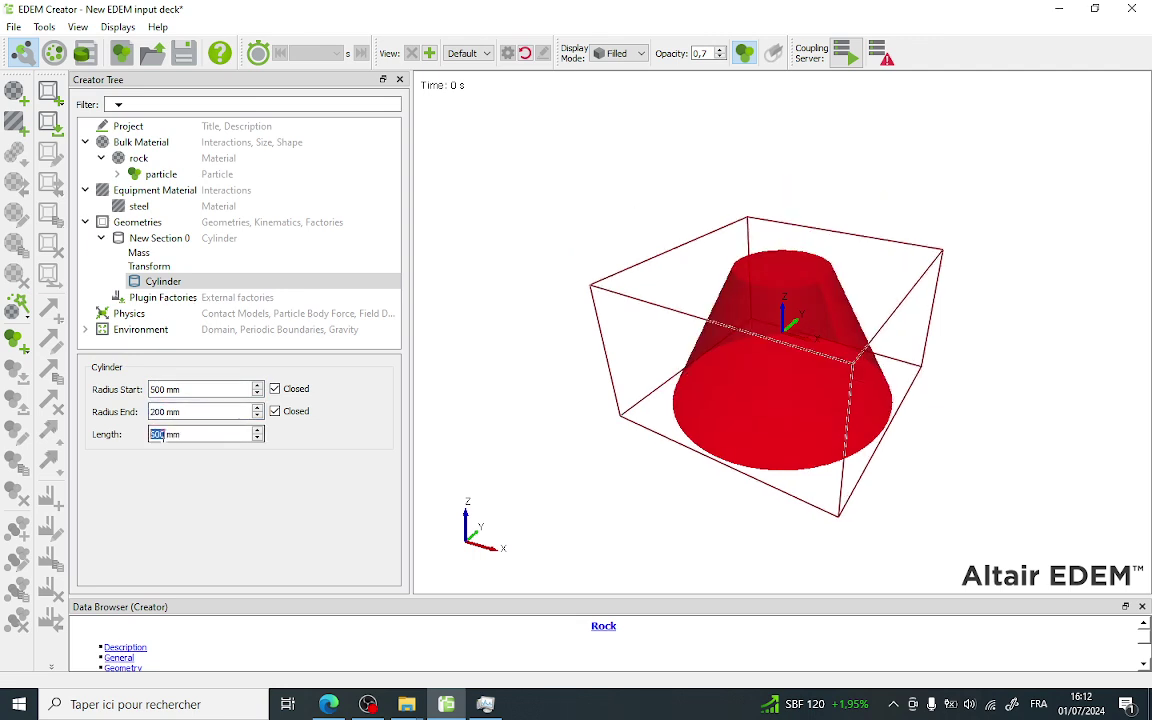
{"action": "left_click", "coordinate": [274, 411]}
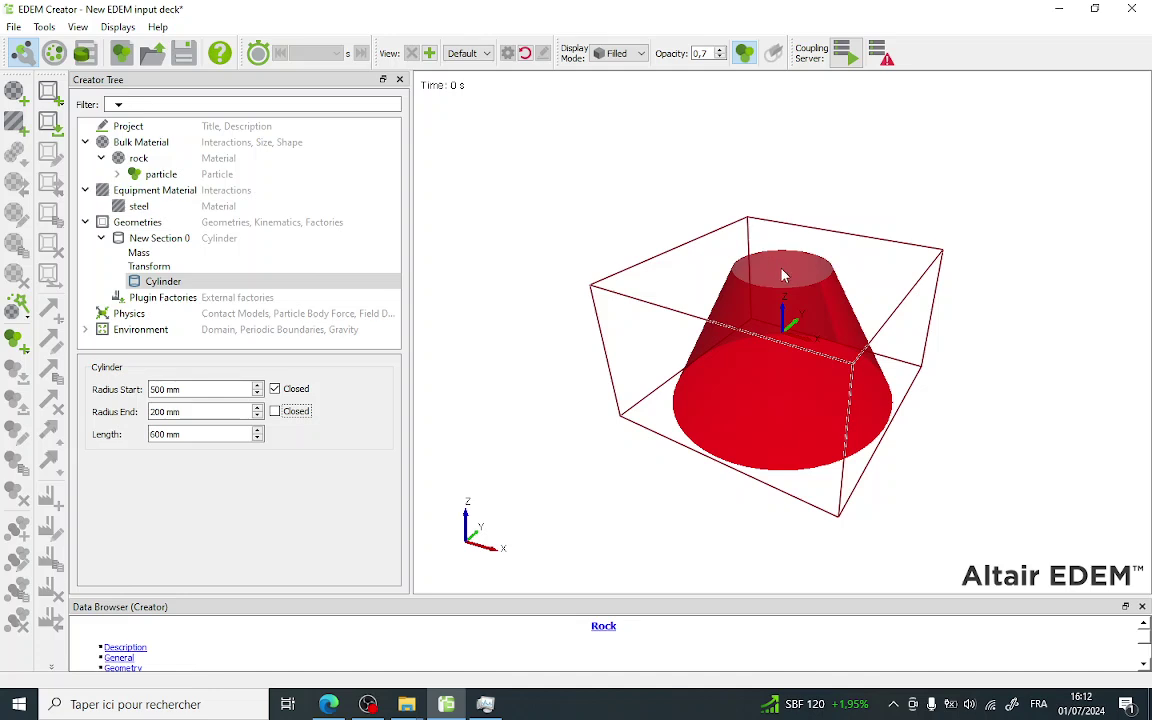
- Rename the cylinder geometry section as cylinder
{"action": "left_click", "coordinate": [158, 240]}
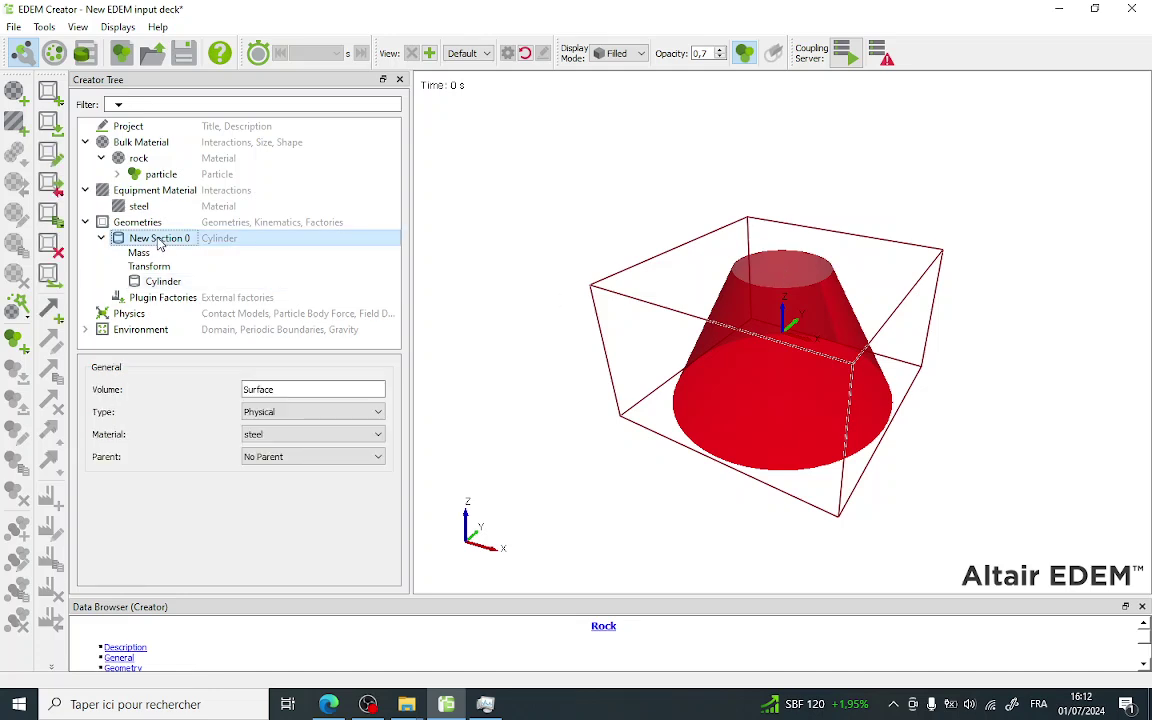
{"action": "right_click", "coordinate": [155, 238]}
{"action": "left_click", "coordinate": [200, 247]}
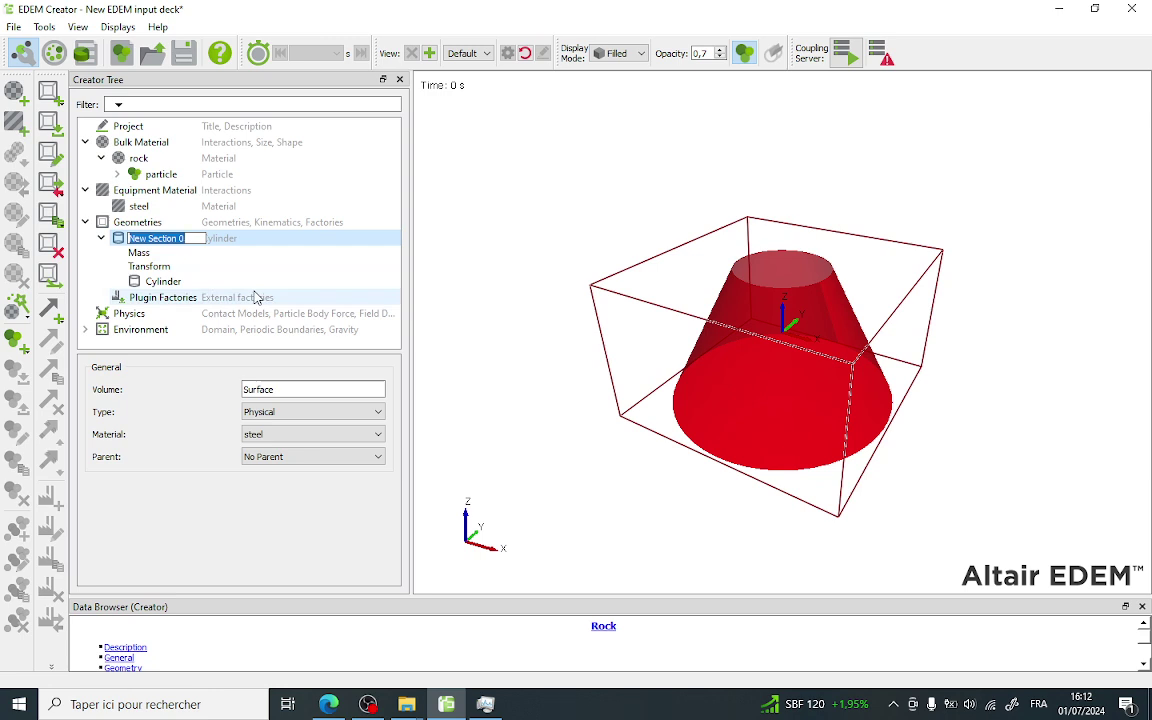
{"action": "type", "text": "cylinder"}
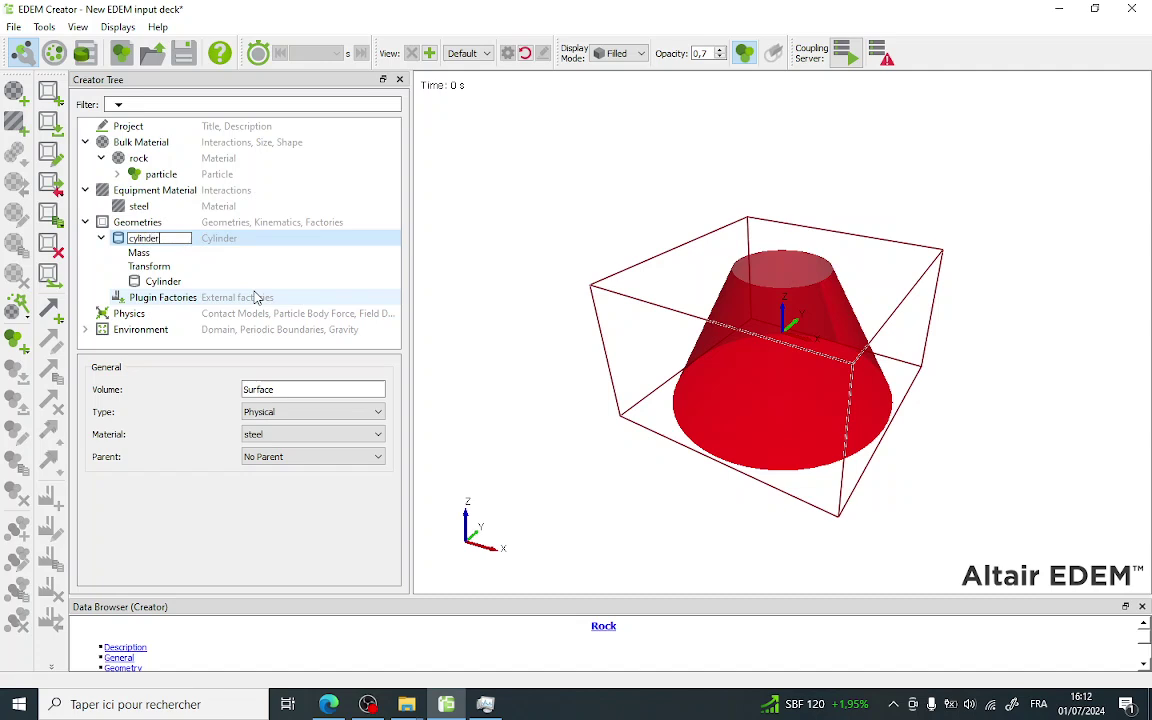
{"action": "key", "text": "Return"}
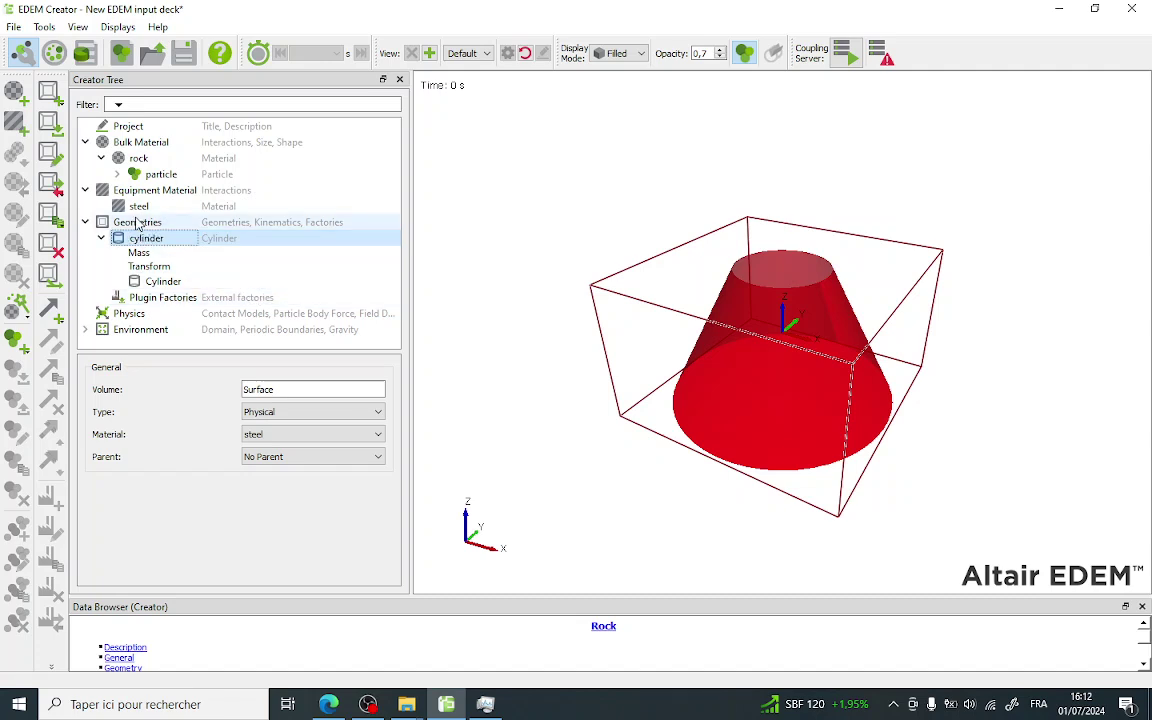
- Add a polygon geometry and set its type to Virtual
{"action": "right_click", "coordinate": [137, 221]}
{"action": "mouse_move", "coordinate": [197, 230]}
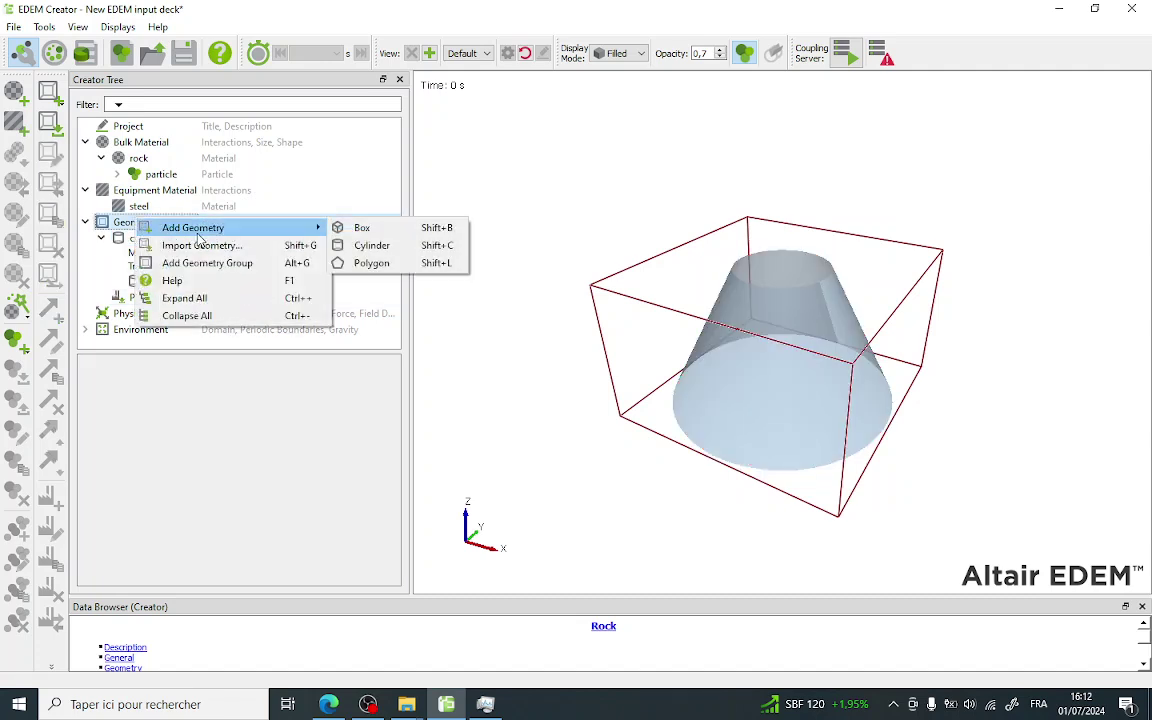
{"action": "left_click", "coordinate": [373, 263]}
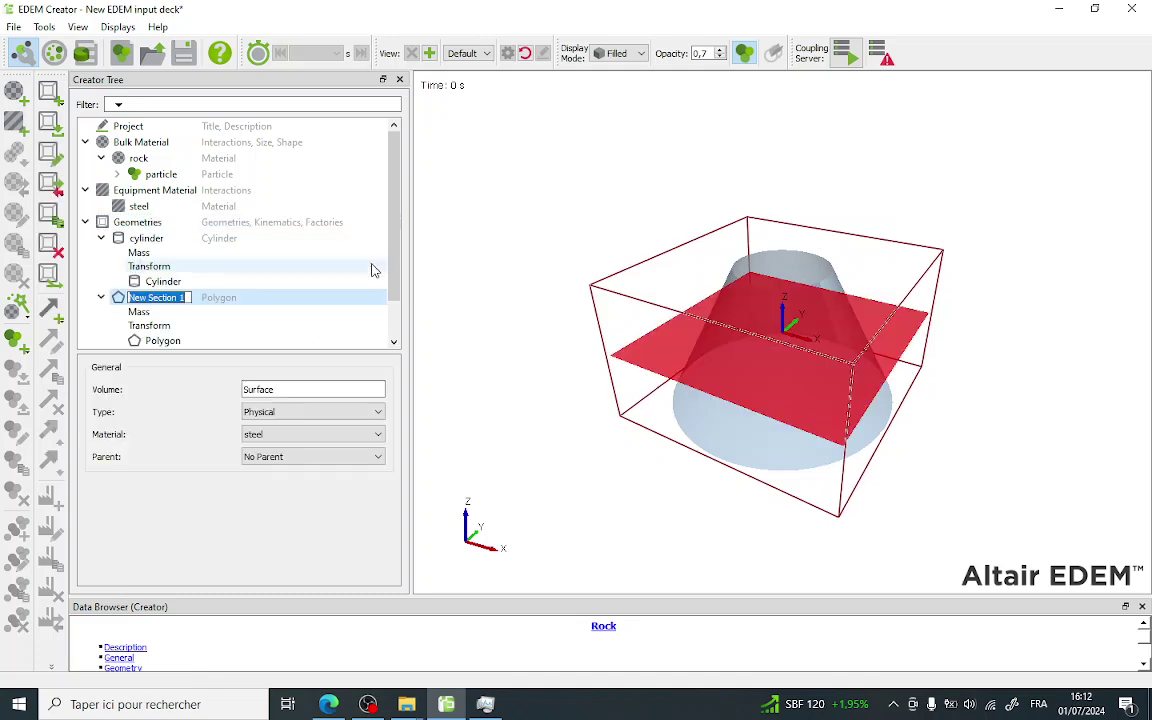
{"action": "left_click", "coordinate": [282, 414]}
{"action": "left_click", "coordinate": [266, 436]}
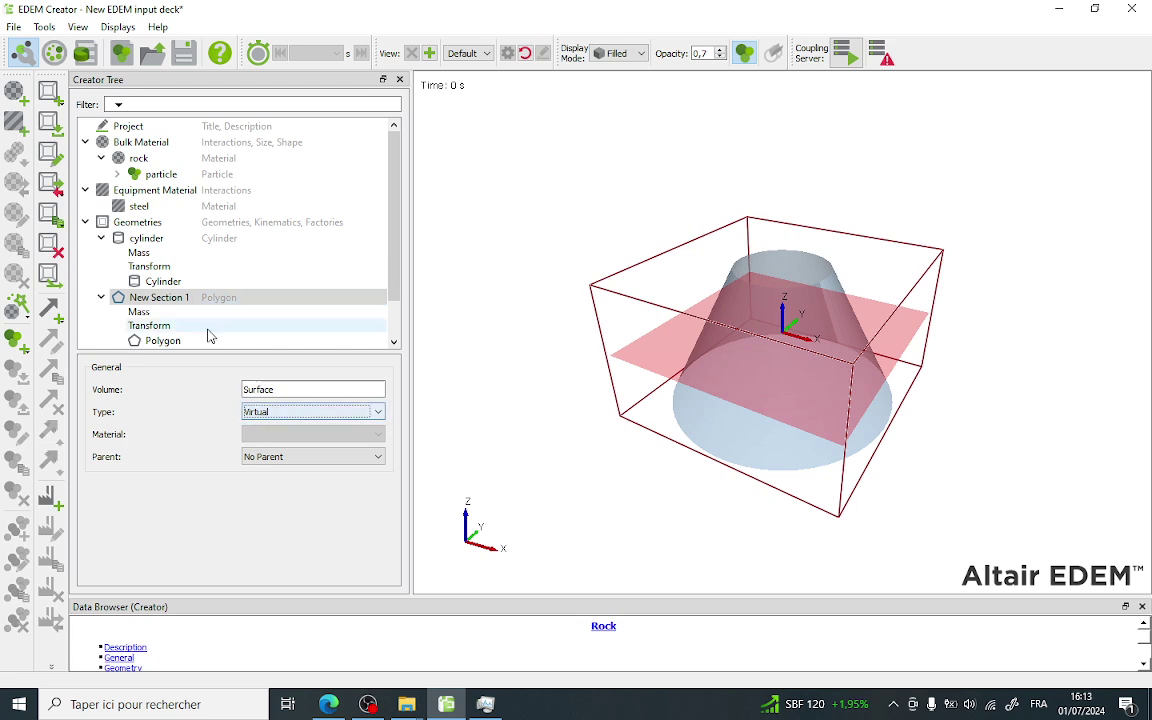
- Rename the new polygon geometry section as polygon
{"action": "right_click", "coordinate": [160, 300]}
{"action": "left_click", "coordinate": [211, 309]}
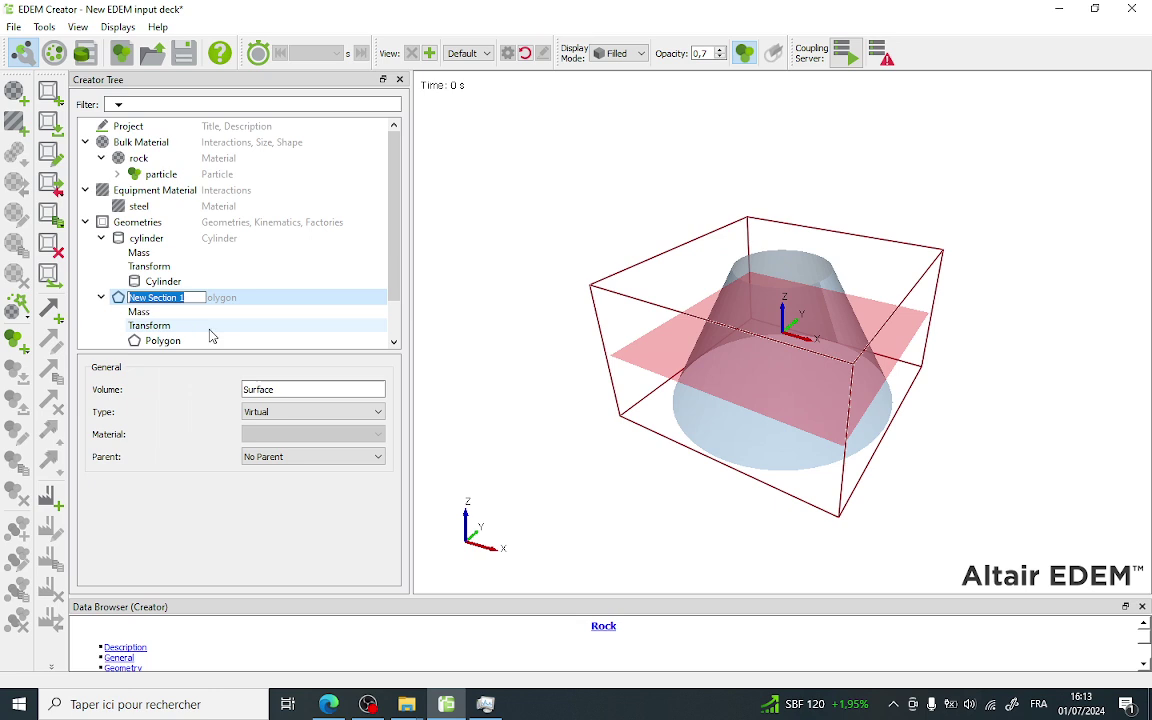
{"action": "type", "text": "polygon"}
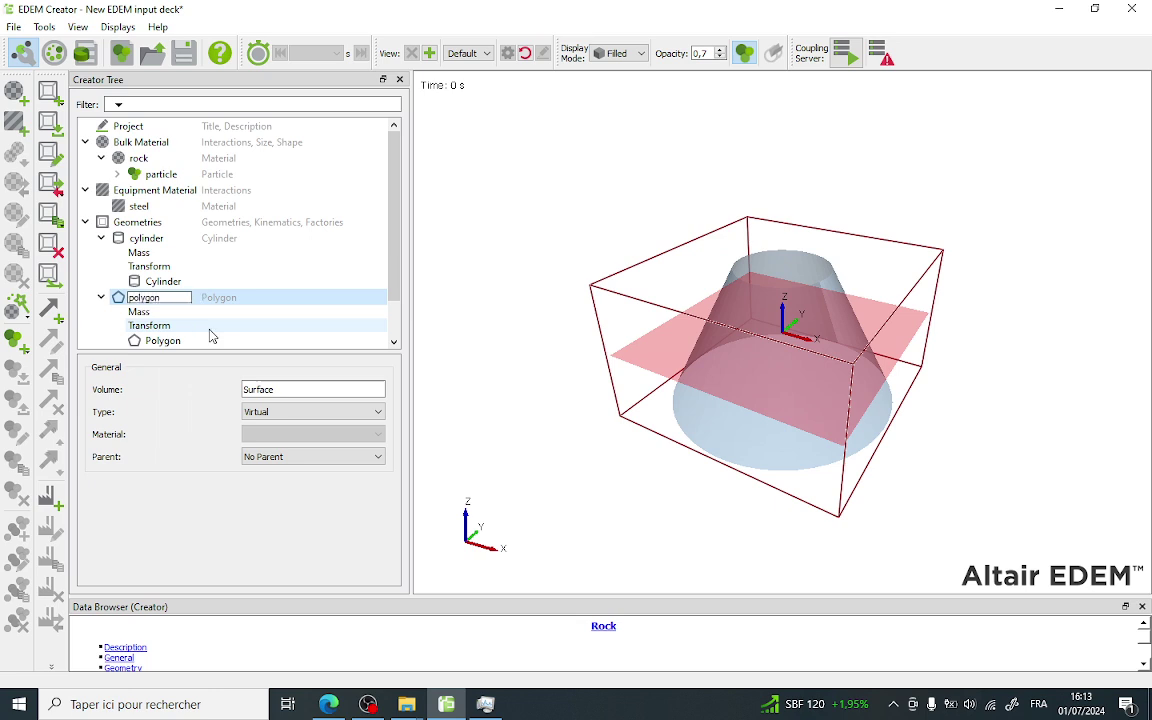
{"action": "key", "text": "Return"}
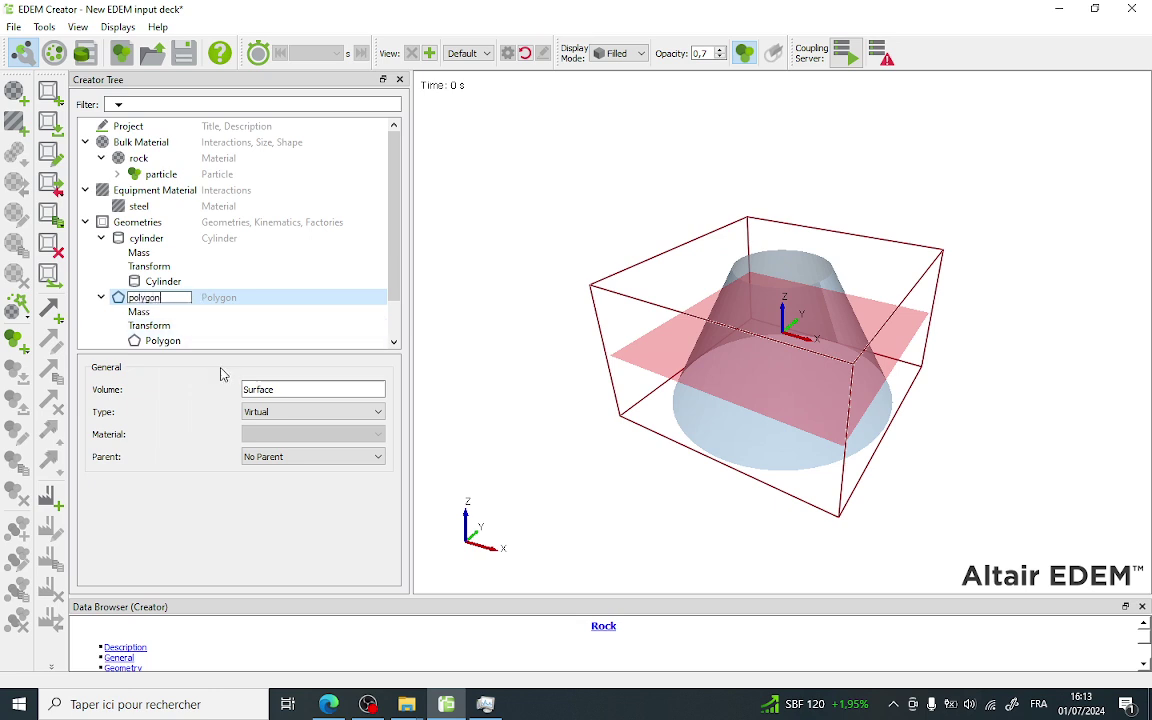
- Move the polygon above the cylinder by setting its Z position to 700 mm
{"action": "left_click", "coordinate": [151, 328]}
{"action": "left_click", "coordinate": [112, 494]}
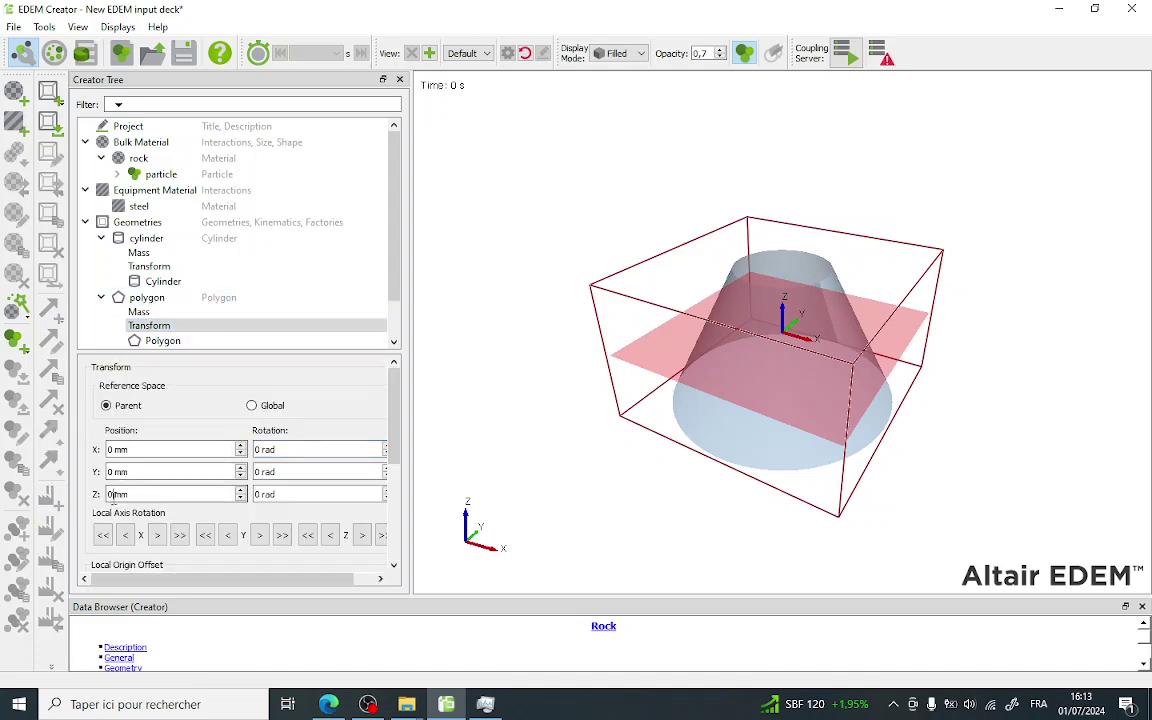
{"action": "type", "text": "70"}
{"action": "key", "text": "Return"}
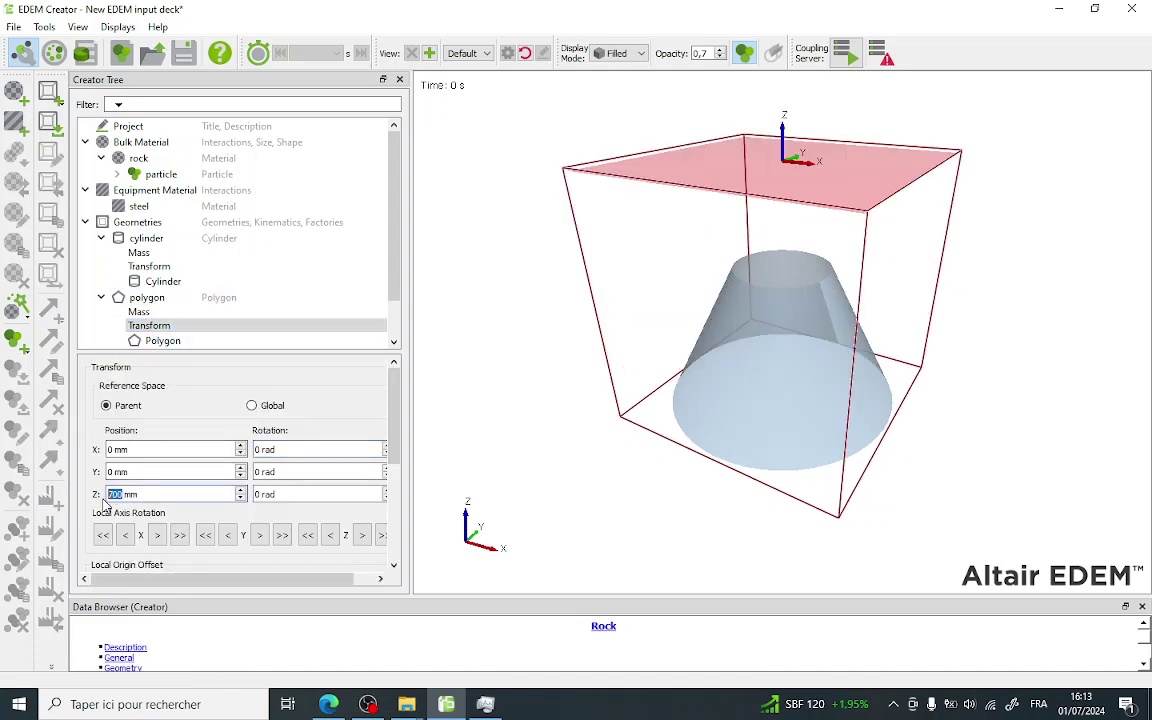
- Resize the four-edged polygon by setting the lengths of edges A and B to 500 mm
{"action": "left_click", "coordinate": [155, 340]}
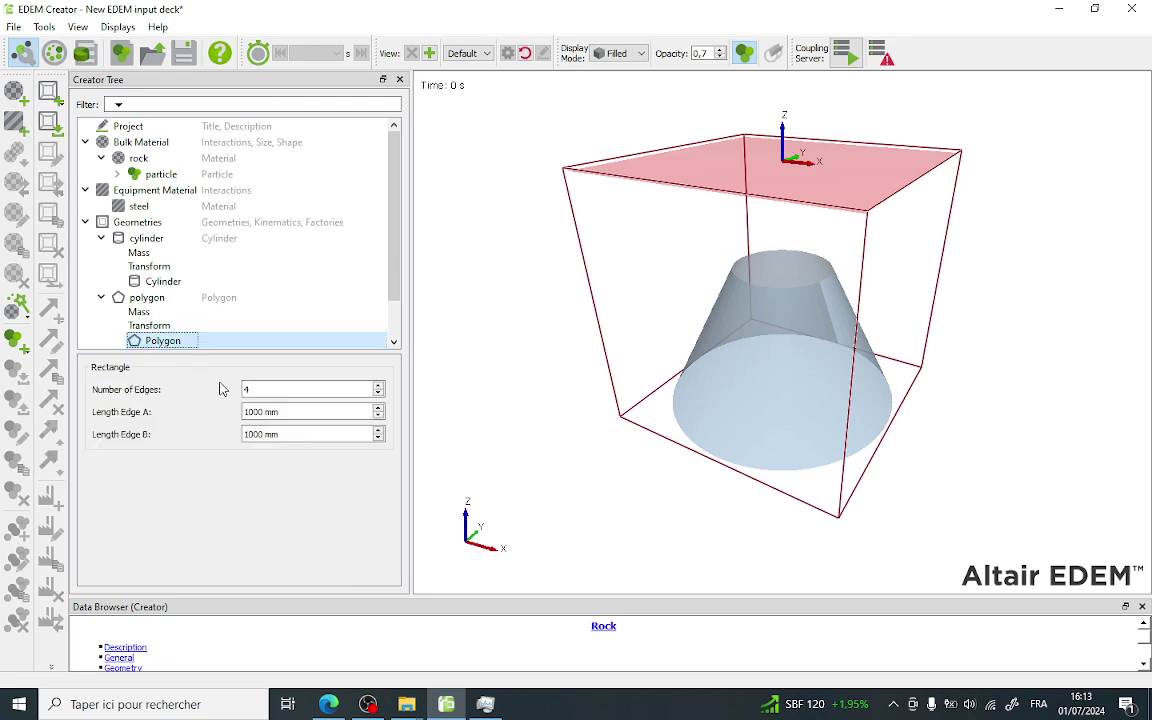
{"action": "double_click", "coordinate": [251, 412]}
{"action": "type", "text": "5"}
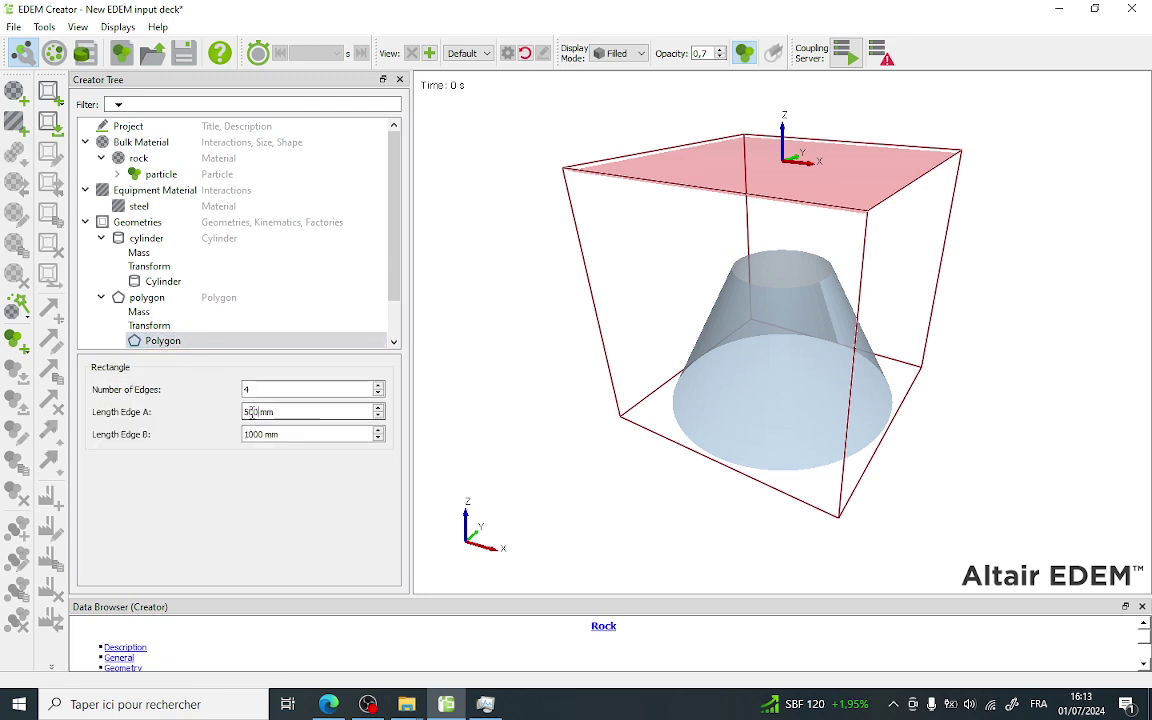
{"action": "double_click", "coordinate": [254, 436]}
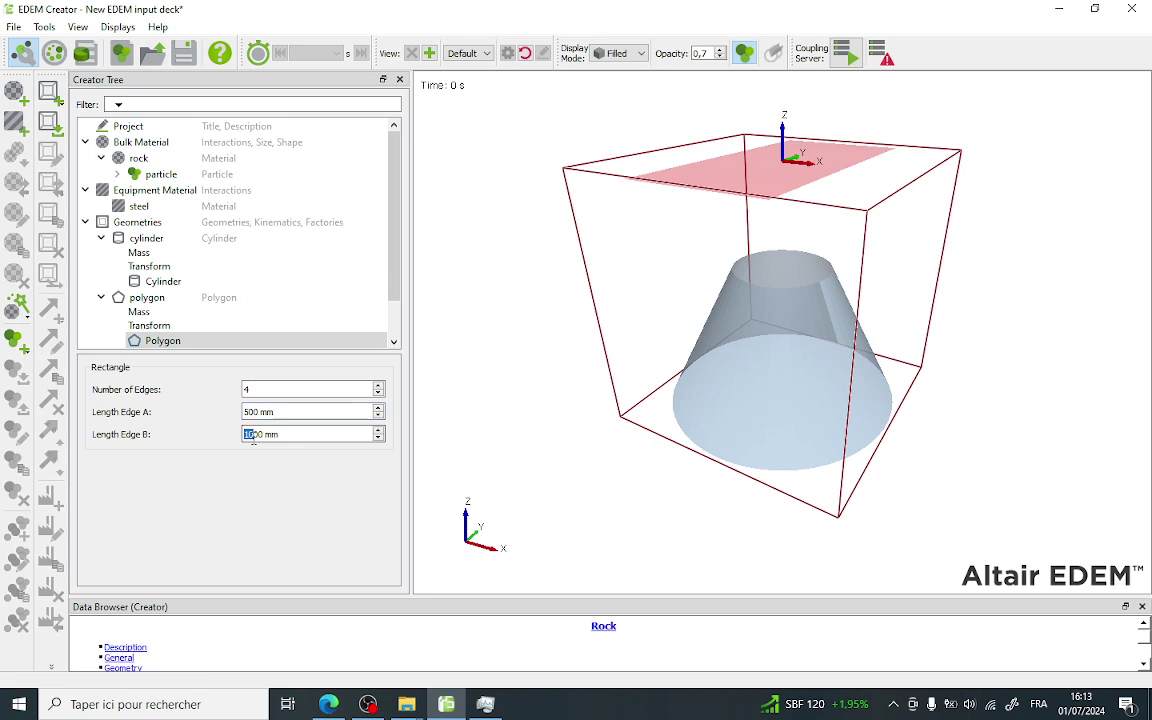
{"action": "type", "text": "5"}
{"action": "key", "text": "Return"}
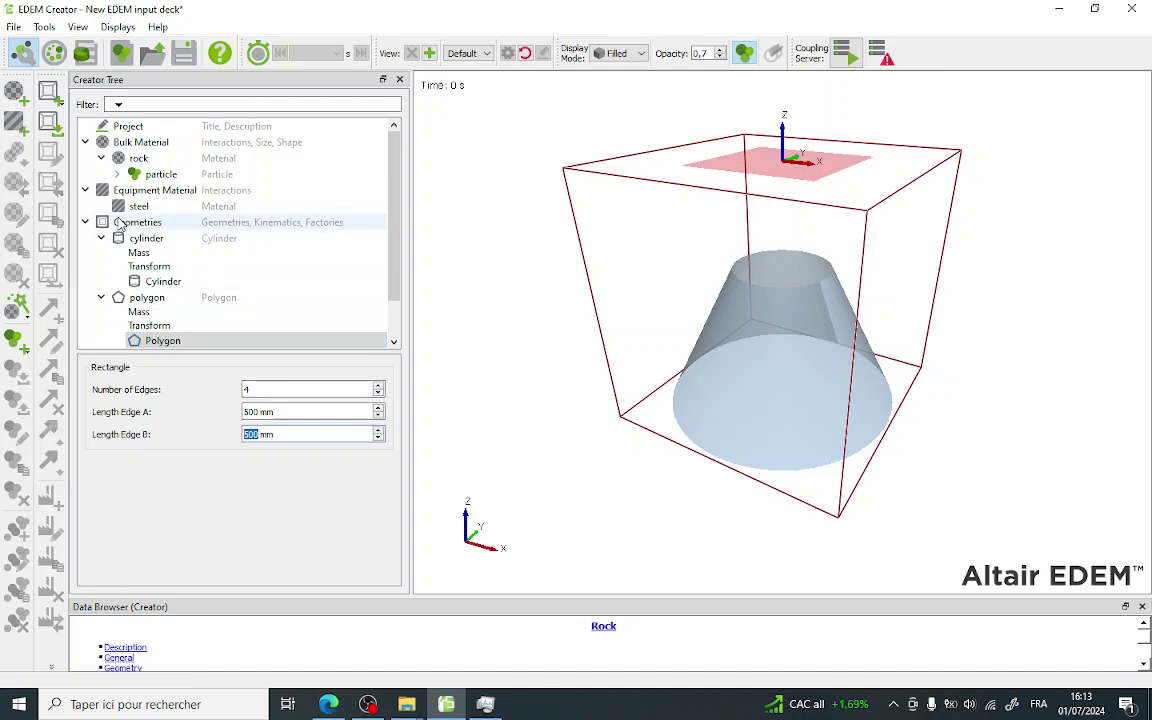
- Collapse the cylinder and polygon sub-items in the model tree and add a factory to the polygon
{"action": "scroll", "coordinate": [157, 240], "scroll_direction": "down", "scroll_amount": 1}
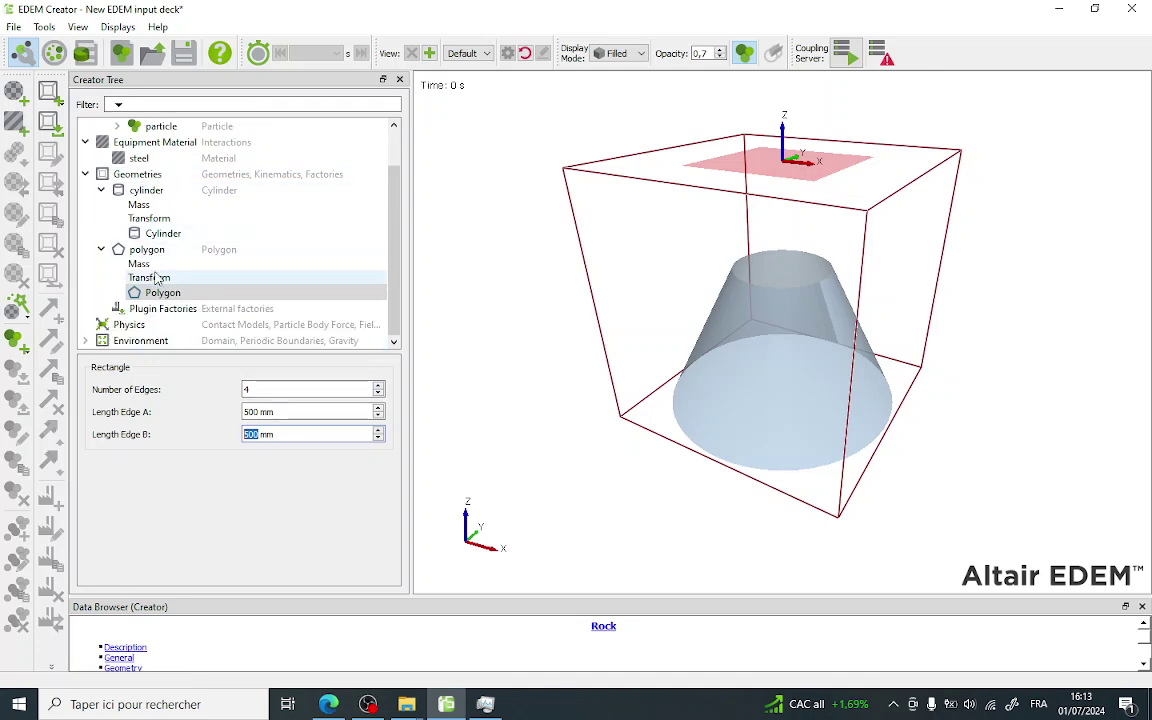
{"action": "left_click", "coordinate": [101, 190]}
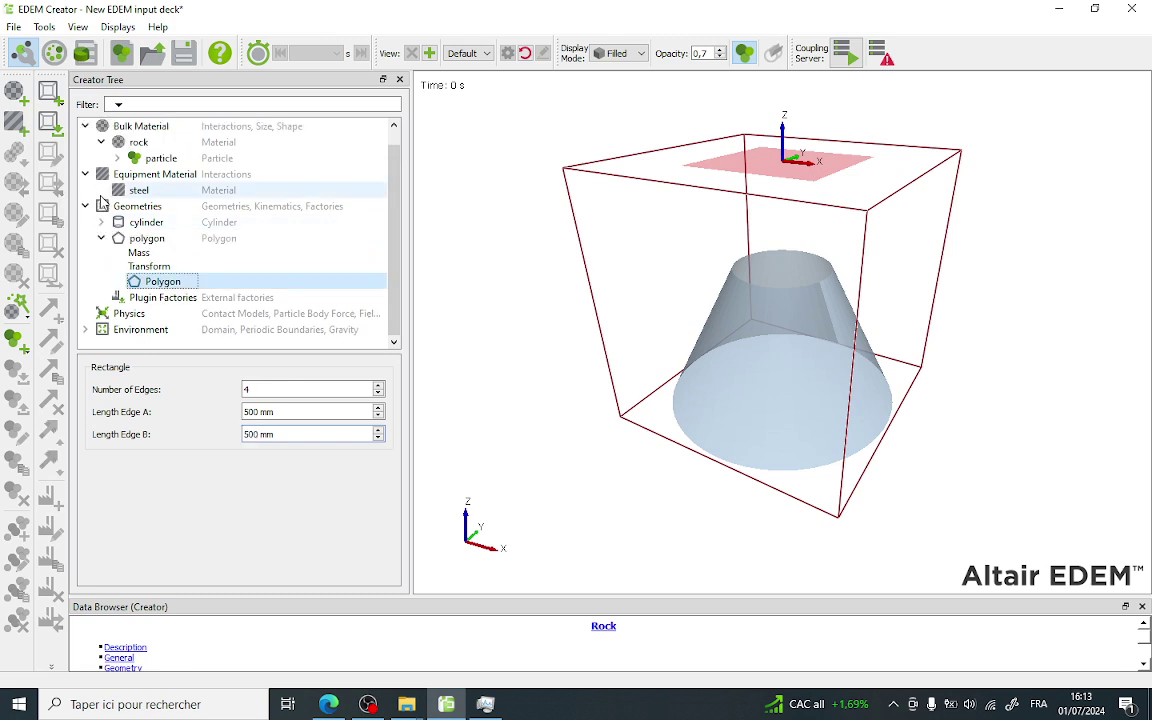
{"action": "left_click", "coordinate": [101, 233]}
{"action": "right_click", "coordinate": [145, 256]}
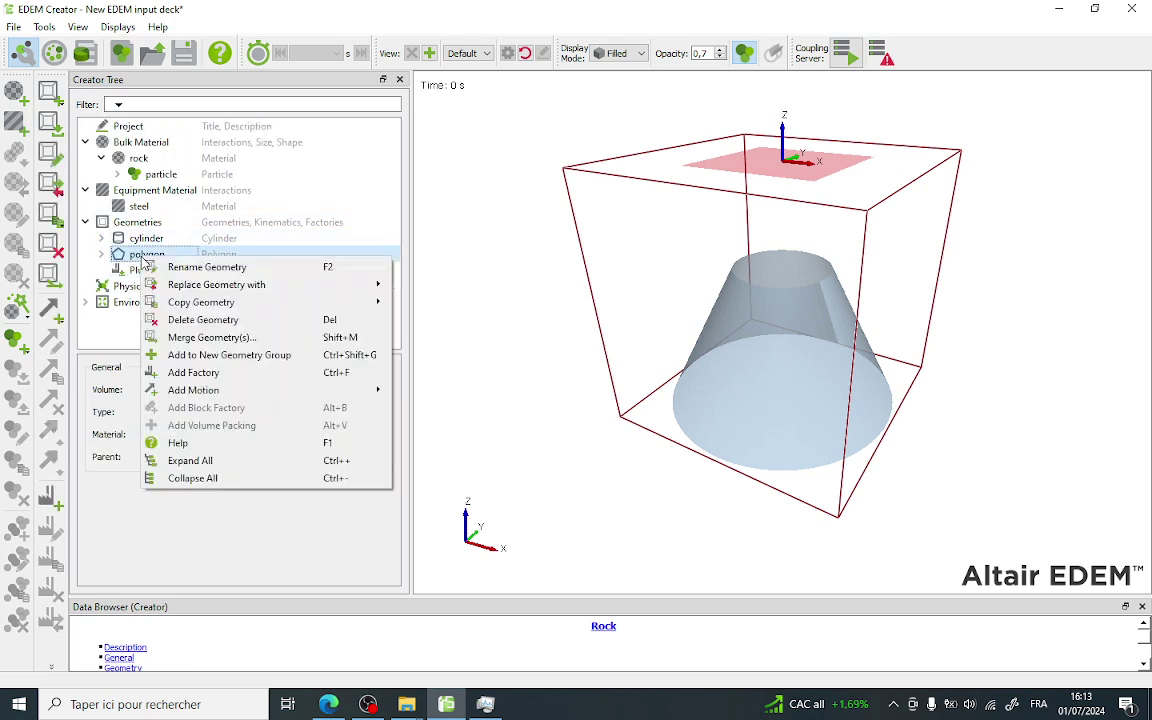
{"action": "mouse_move", "coordinate": [176, 288]}
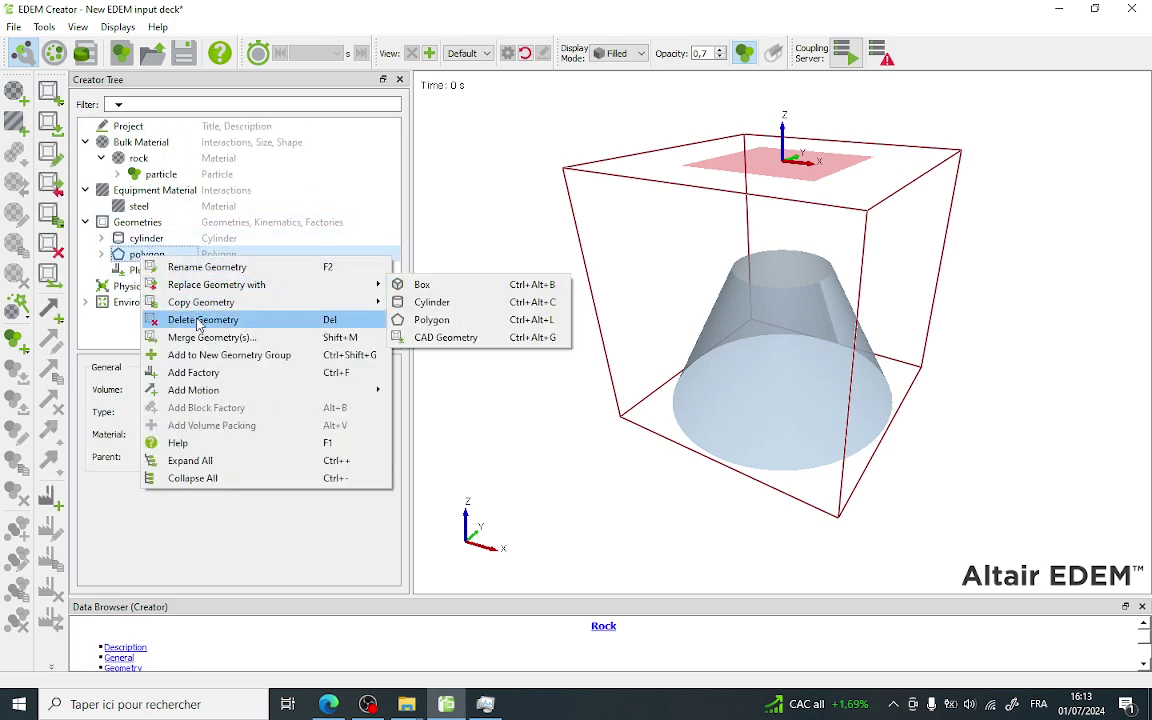
{"action": "left_click", "coordinate": [193, 373]}
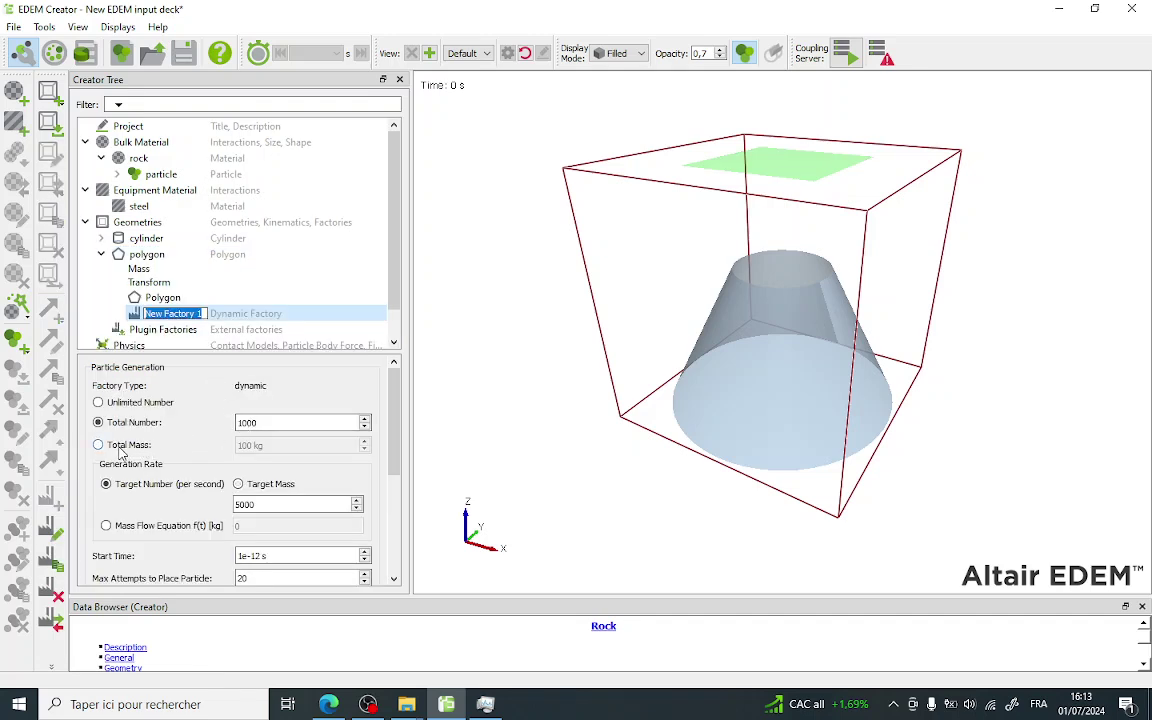
- Set the factory to generate by total mass, keeping 100 kg, with a target mass rate of 10 kg/s
{"action": "left_click", "coordinate": [114, 448]}
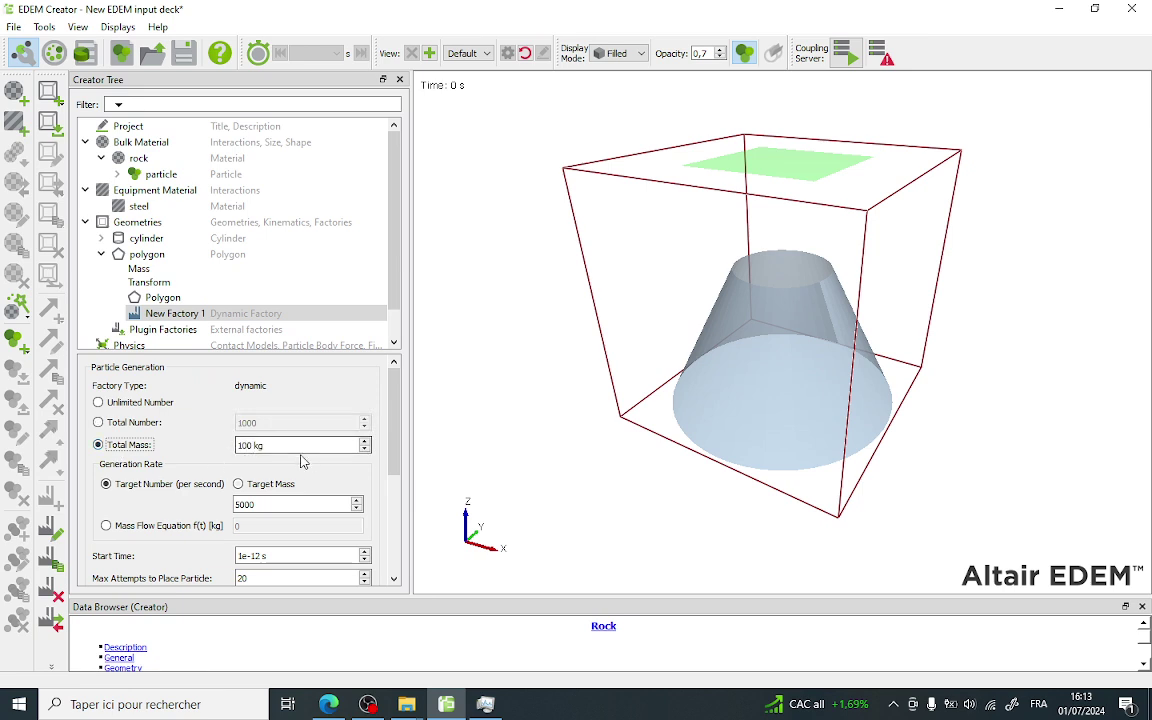
{"action": "left_click", "coordinate": [266, 484]}
{"action": "double_click", "coordinate": [250, 505]}
{"action": "type", "text": "10 kg/s"}
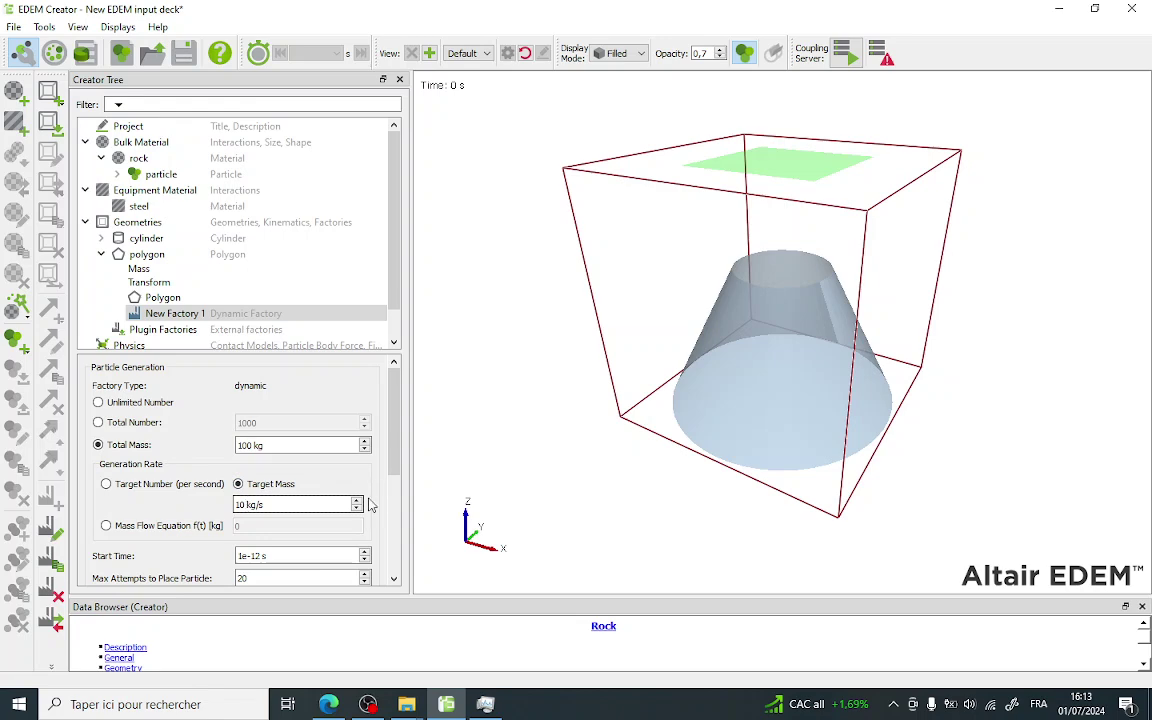
- Configure the factory's fixed particle velocity with a component of -1
{"action": "left_click_drag", "start_coordinate": [395, 467], "coordinate": [400, 562]}
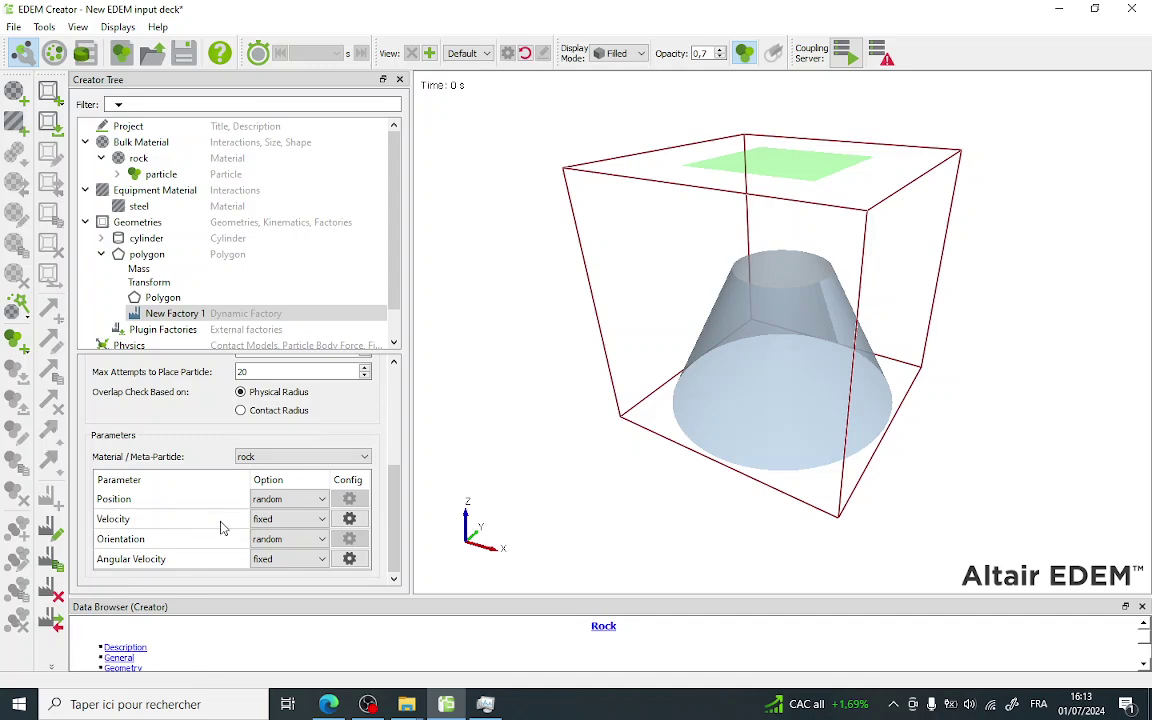
{"action": "left_click", "coordinate": [347, 520]}
{"action": "left_click_drag", "start_coordinate": [525, 365], "coordinate": [513, 374]}
{"action": "type", "text": "-1"}
{"action": "left_click", "coordinate": [558, 387]}
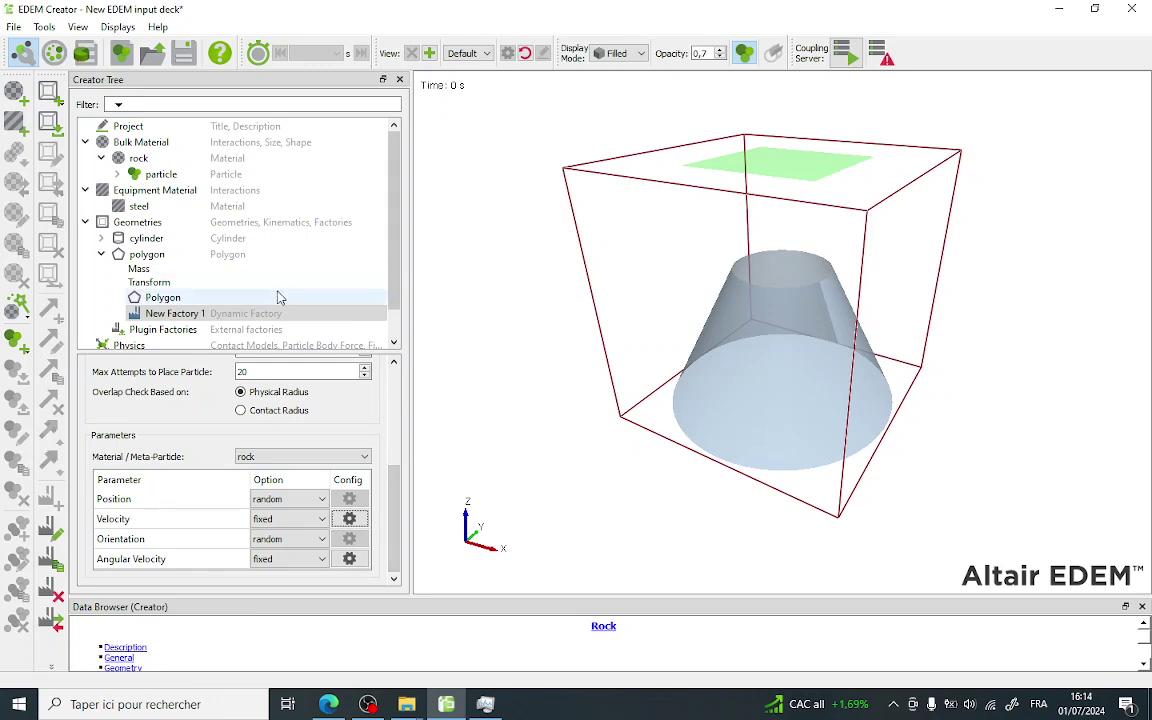
- Rename the polygon's new factory as factory and collapse the polygon's sub-items in the model tree
{"action": "right_click", "coordinate": [182, 316]}
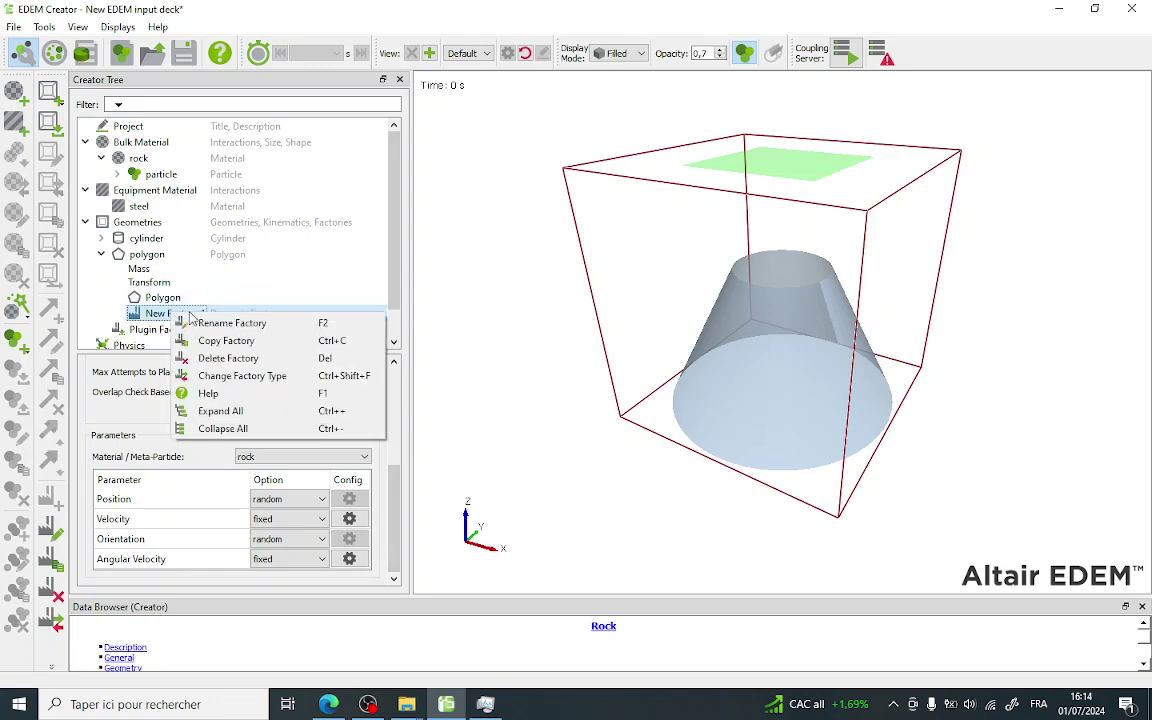
{"action": "left_click", "coordinate": [205, 323]}
{"action": "type", "text": "factory"}
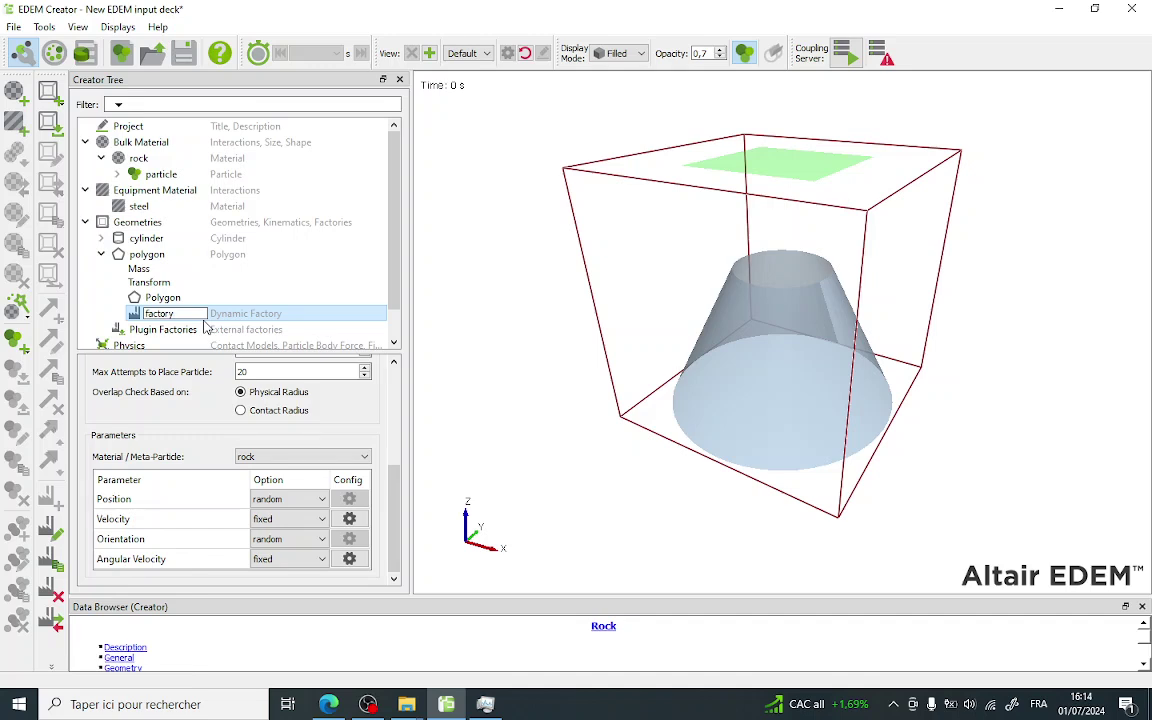
{"action": "key", "text": "Return"}
{"action": "left_click", "coordinate": [101, 254]}
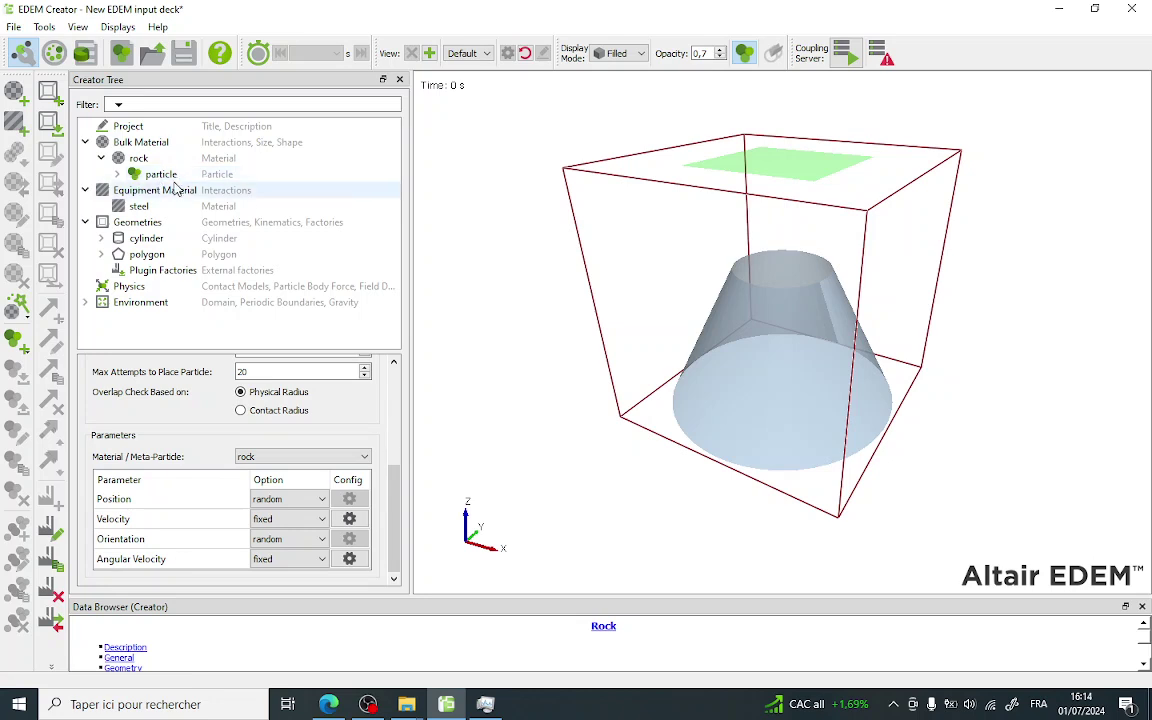
- Review the physics settings for the Particle to Particle interaction, examining the base, friction and additional models available in its contact chain
{"action": "left_click", "coordinate": [130, 287]}
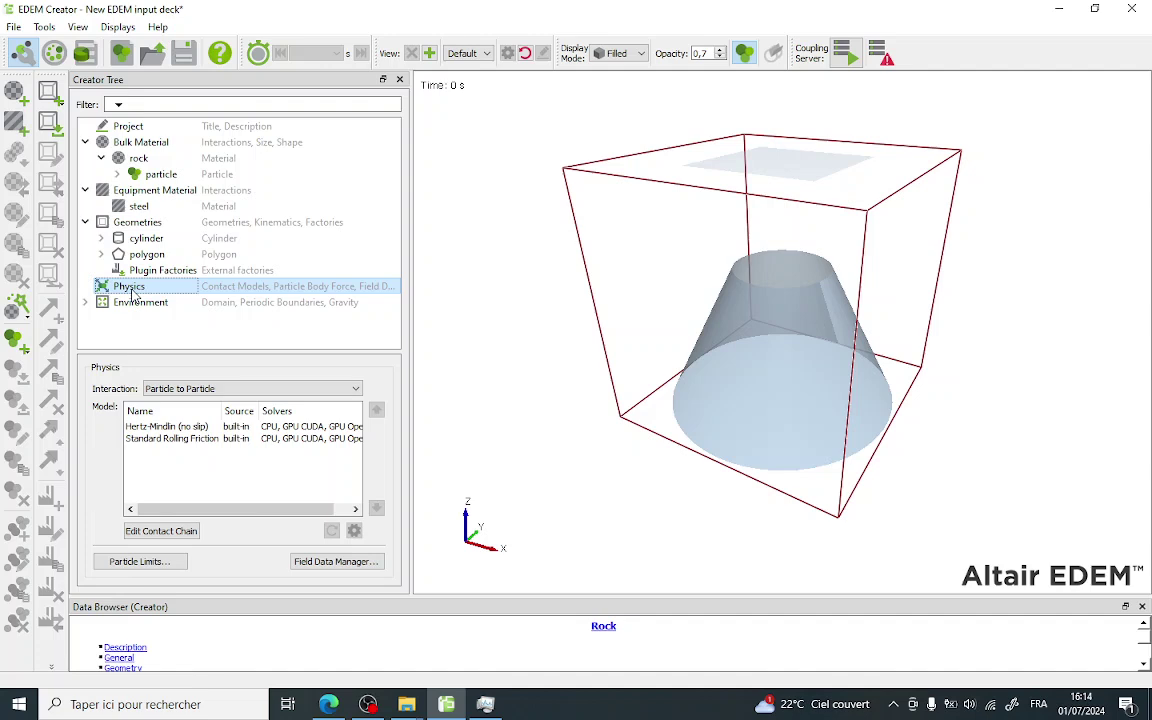
{"action": "left_click", "coordinate": [180, 389]}
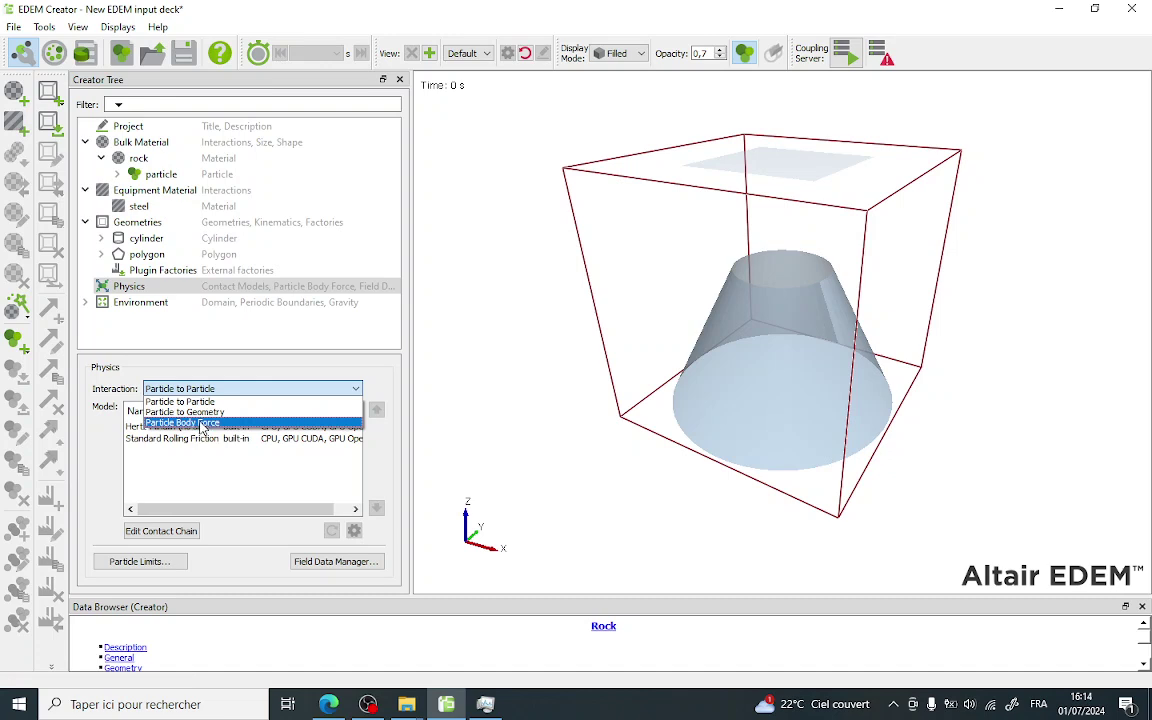
{"action": "left_click", "coordinate": [178, 401]}
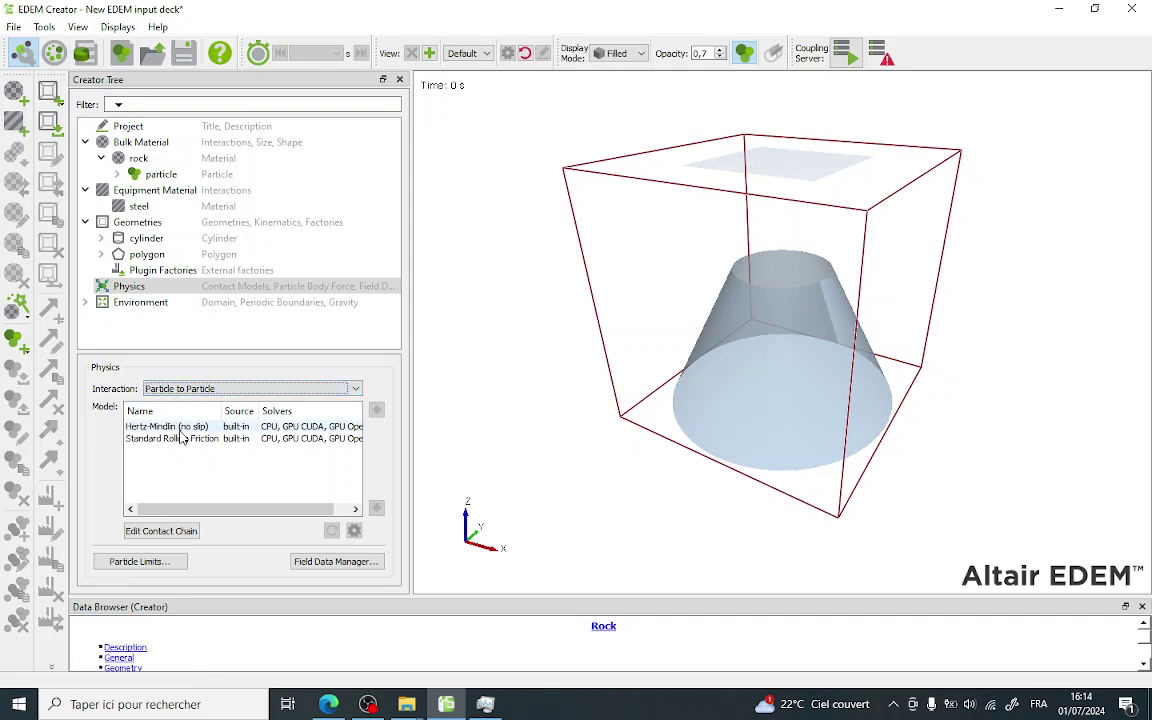
{"action": "left_click", "coordinate": [164, 533]}
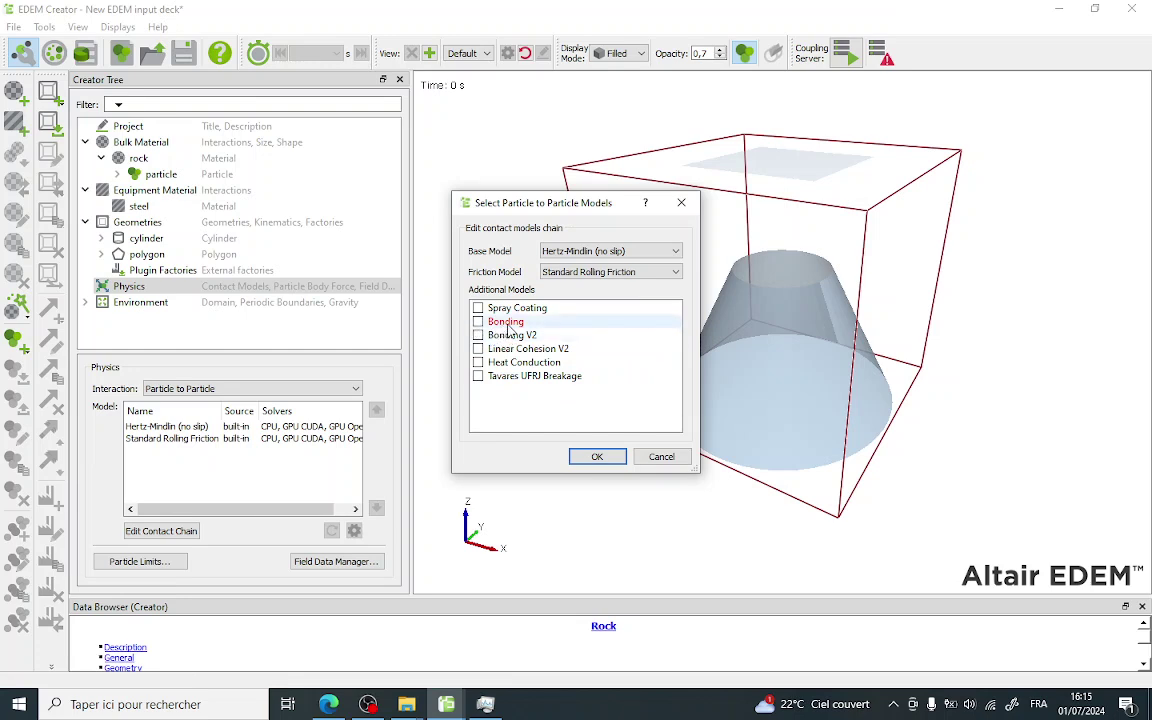
{"action": "mouse_move", "coordinate": [508, 333]}
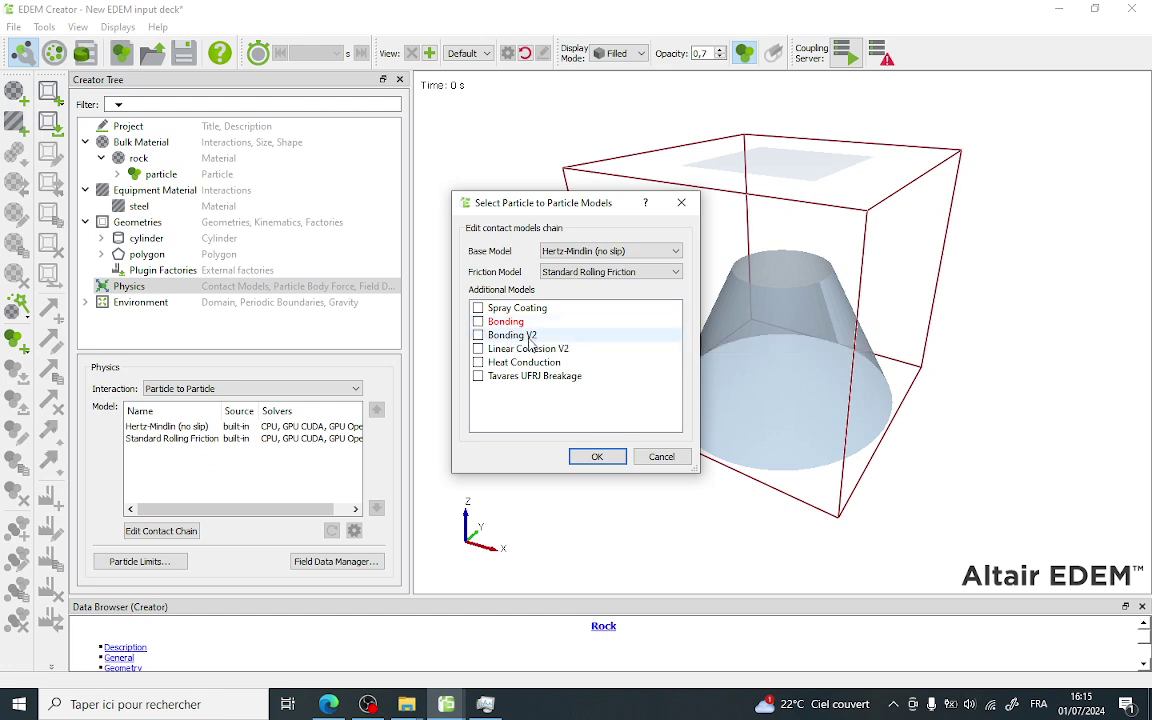
{"action": "left_click", "coordinate": [479, 337]}
{"action": "left_click", "coordinate": [596, 457]}
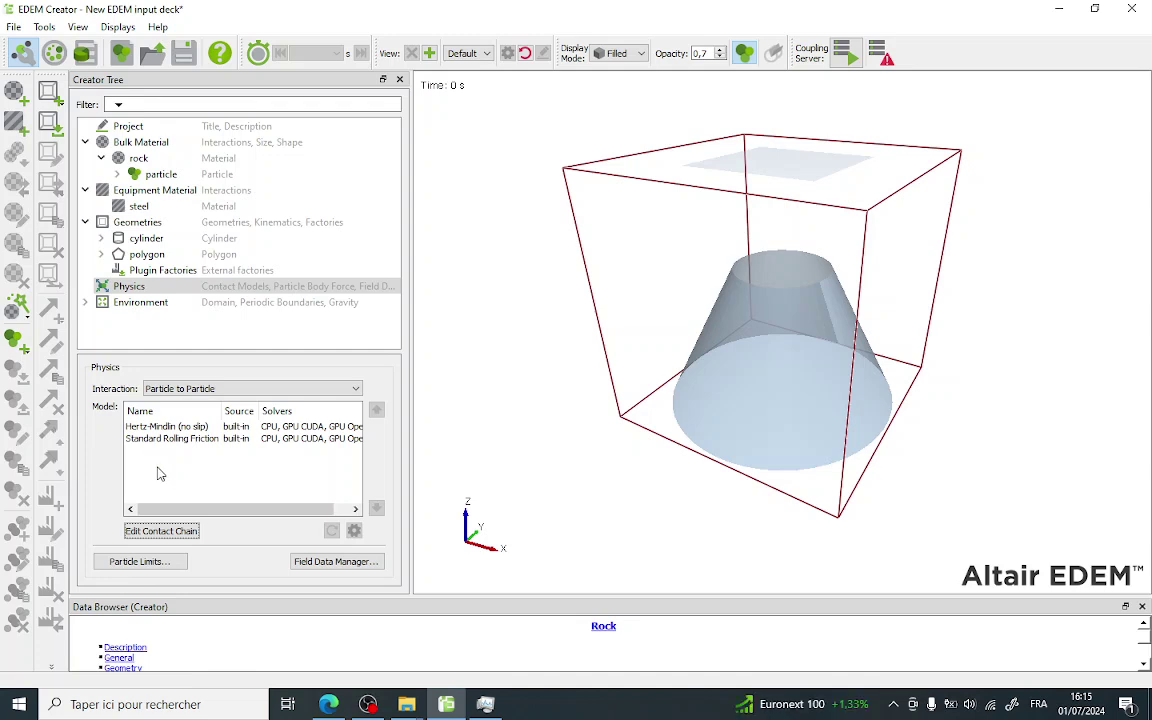
{"action": "left_click", "coordinate": [155, 338]}
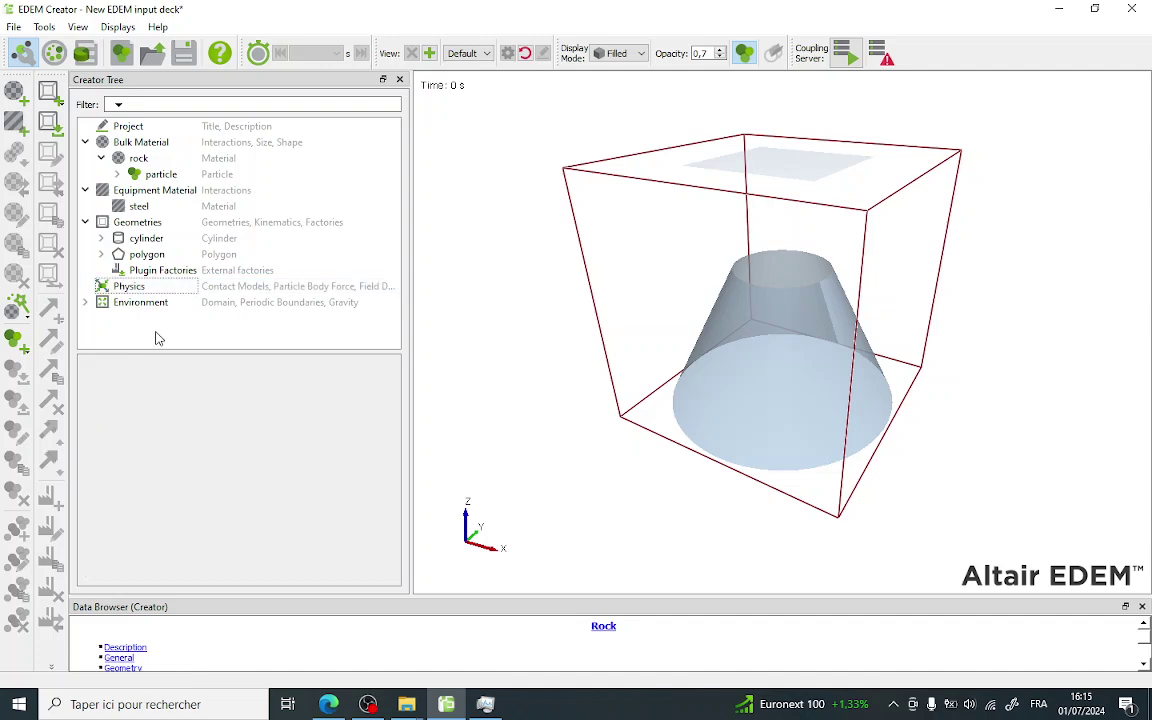